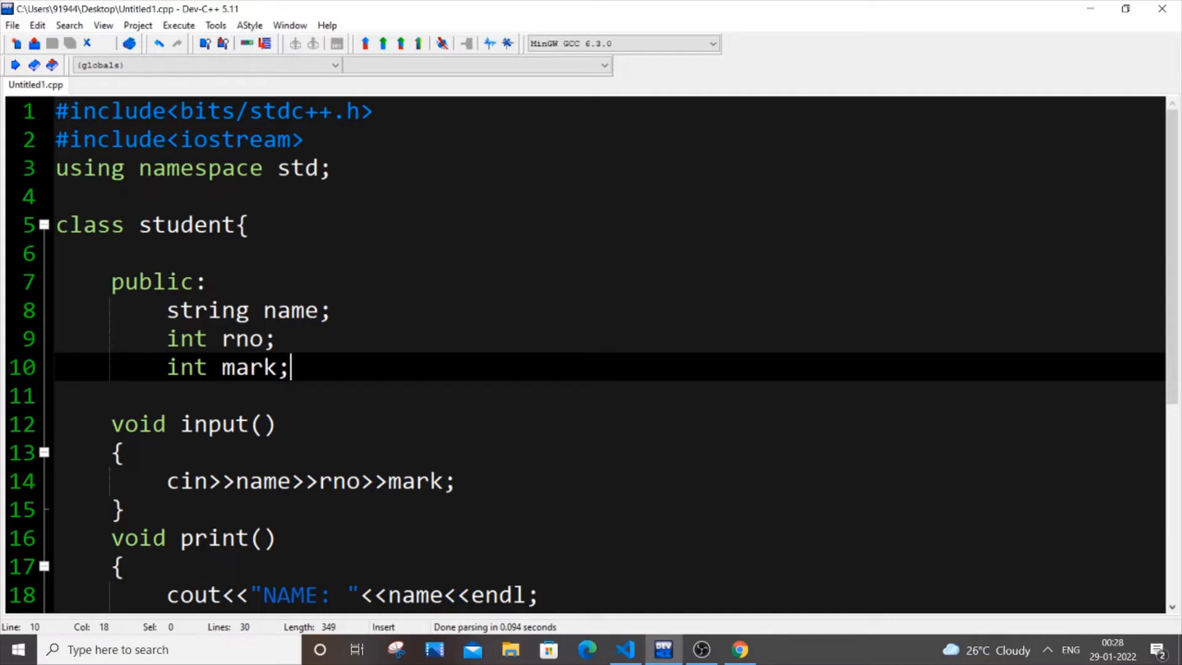
pyautogui.scroll(-1, 590, 369)
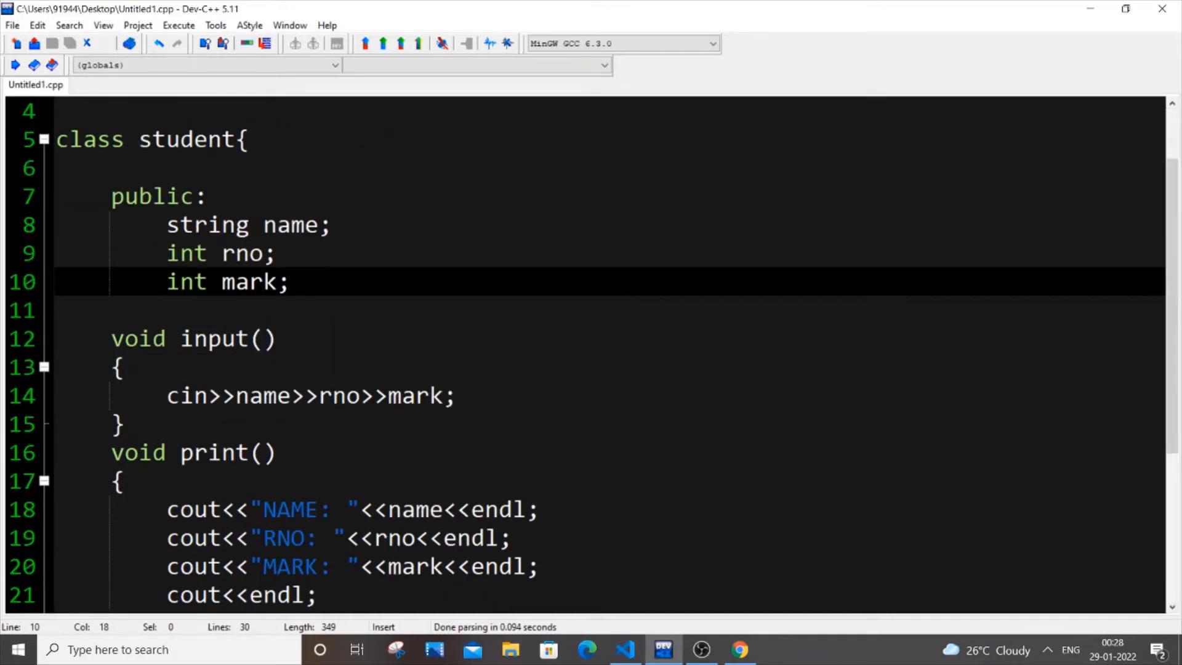
# Review the student class: its name member and the input and print functions
pyautogui.moveTo(265, 224); pyautogui.dragTo(331, 225)
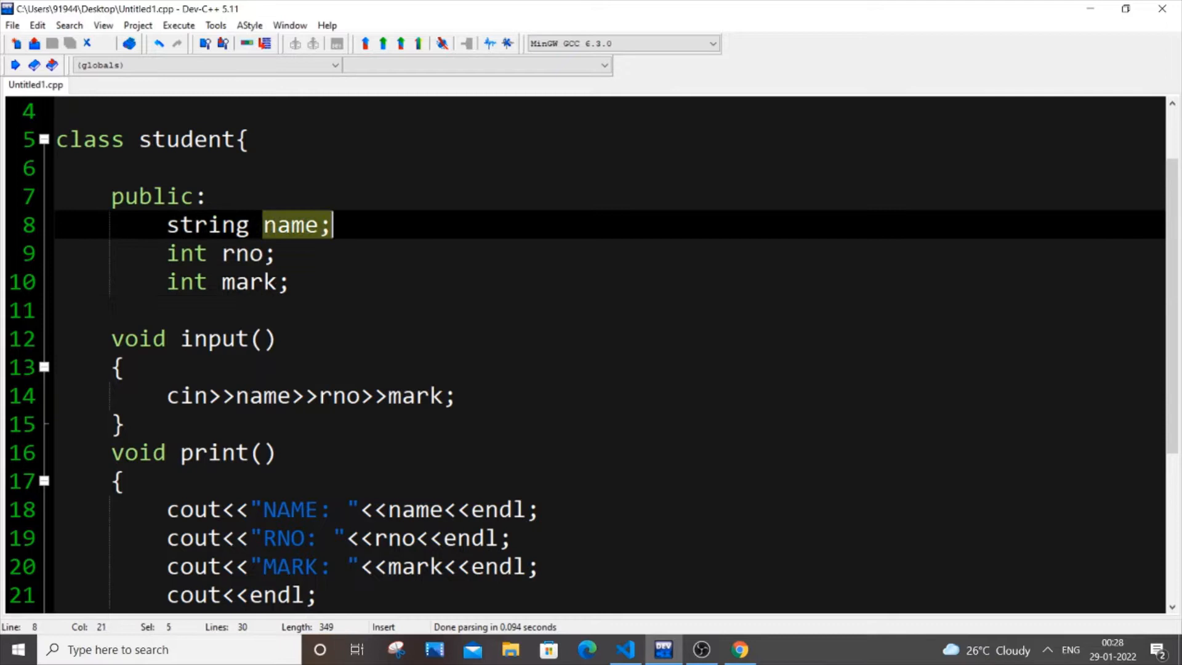
pyautogui.moveTo(139, 139); pyautogui.dragTo(224, 139)
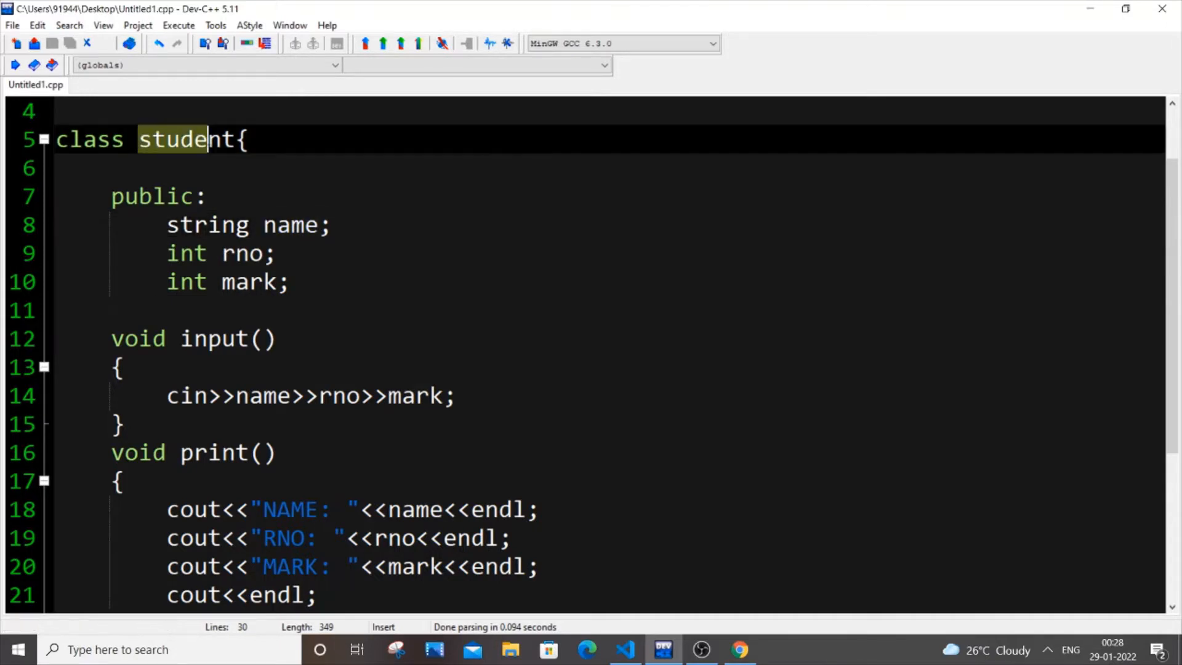
pyautogui.scroll(-1, 591, 370)
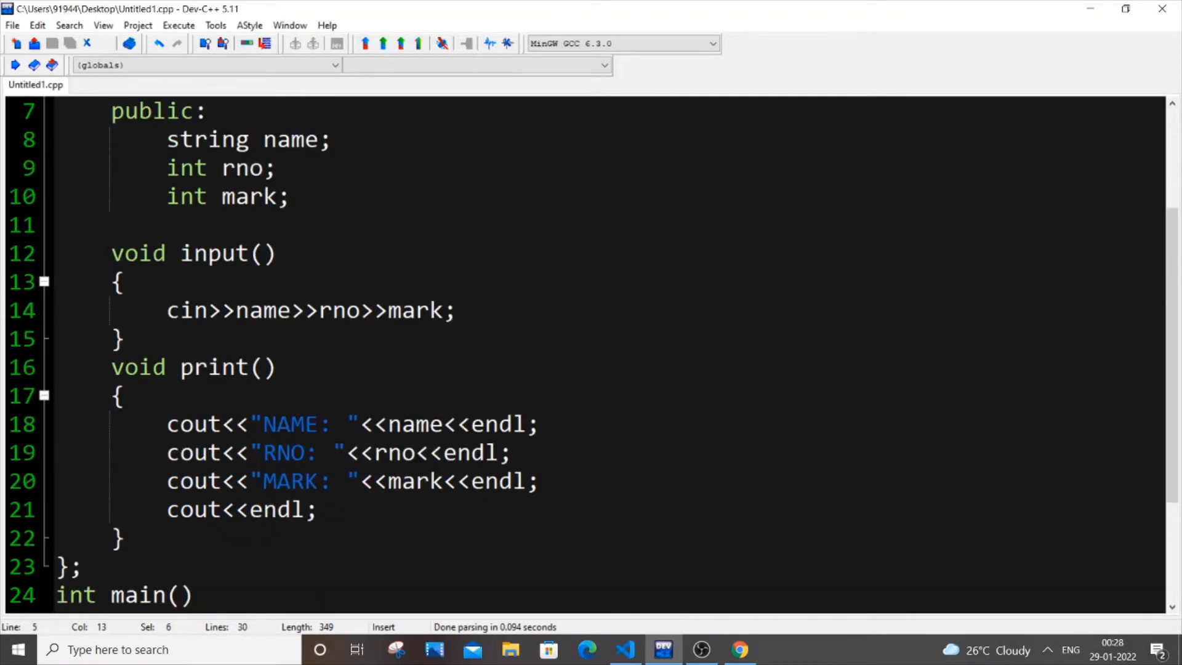
pyautogui.click(111, 253)
pyautogui.scroll(1, 591, 370)
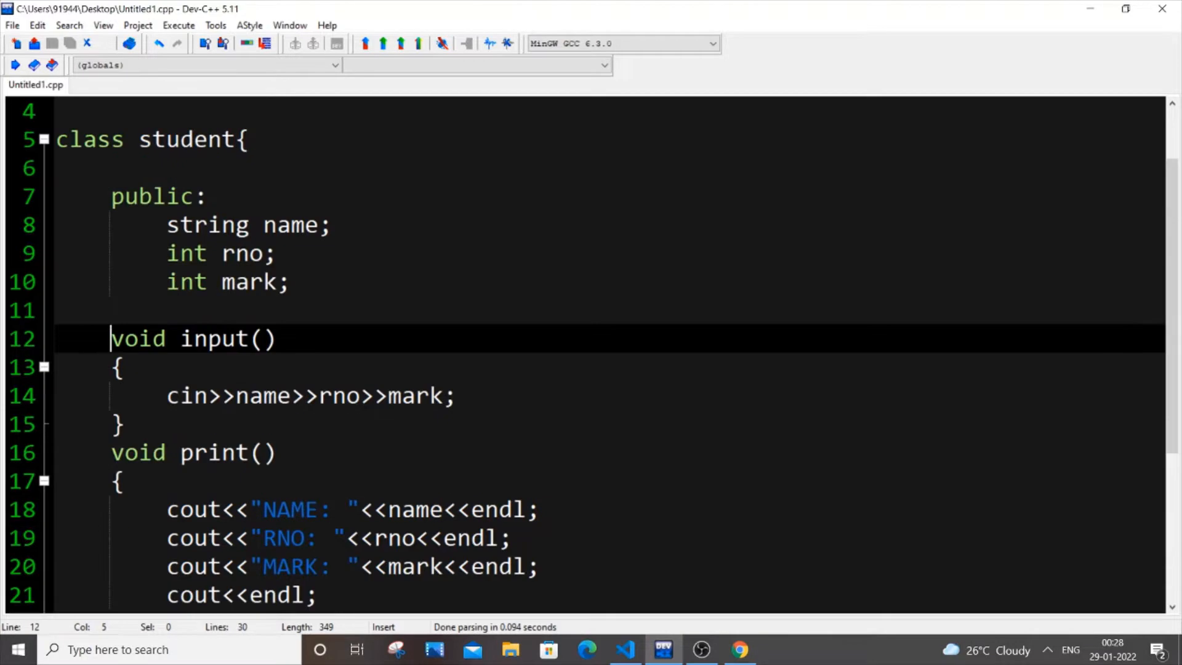
pyautogui.moveTo(168, 396); pyautogui.dragTo(347, 396)
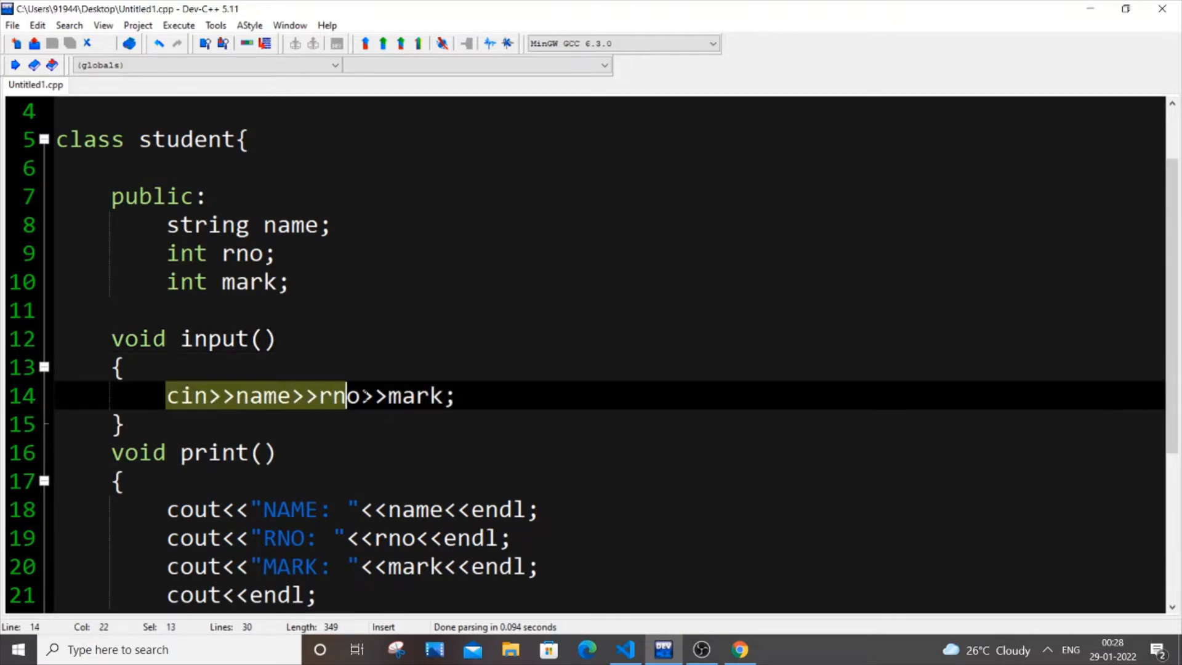
pyautogui.scroll(-1, 591, 369)
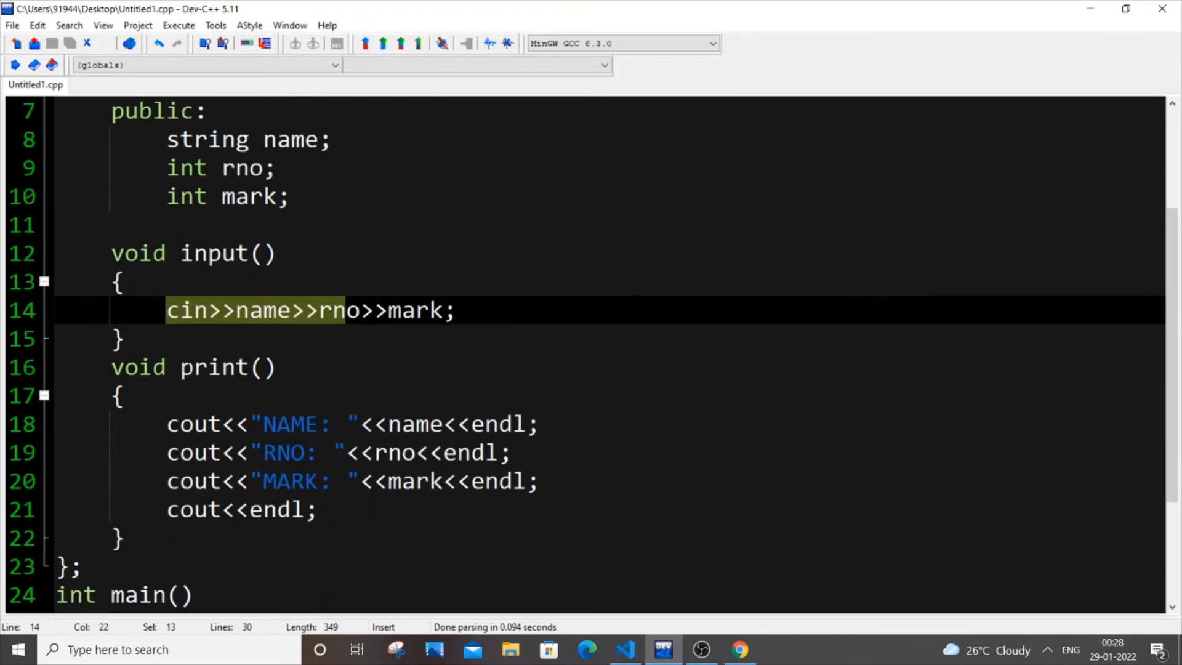
pyautogui.moveTo(277, 367); pyautogui.dragTo(166, 367)
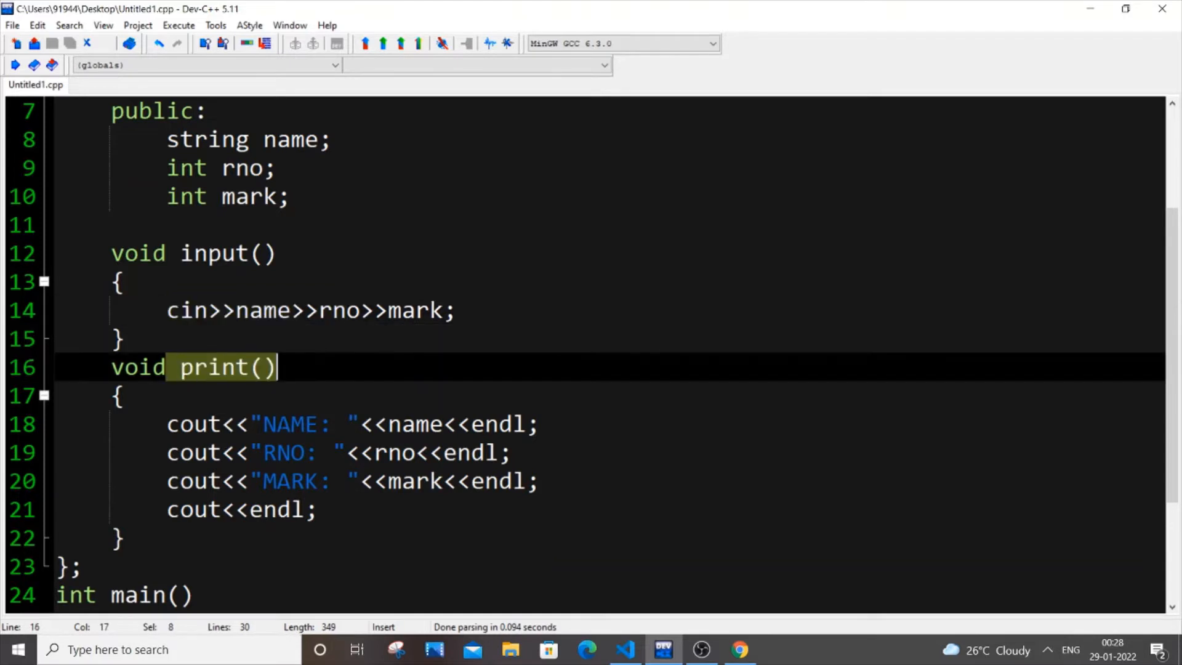
pyautogui.doubleClick(415, 424)
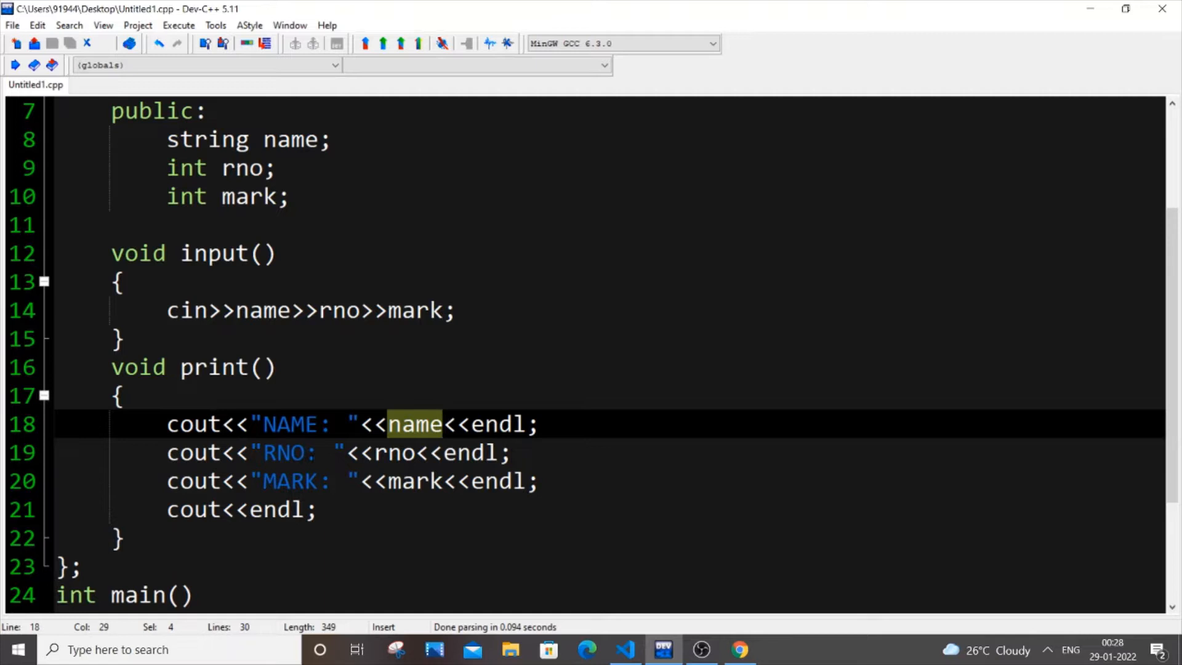
pyautogui.scroll(-2, 591, 370)
# In main, declare student s1, s2 and add the call s1.input();
pyautogui.click(277, 480)
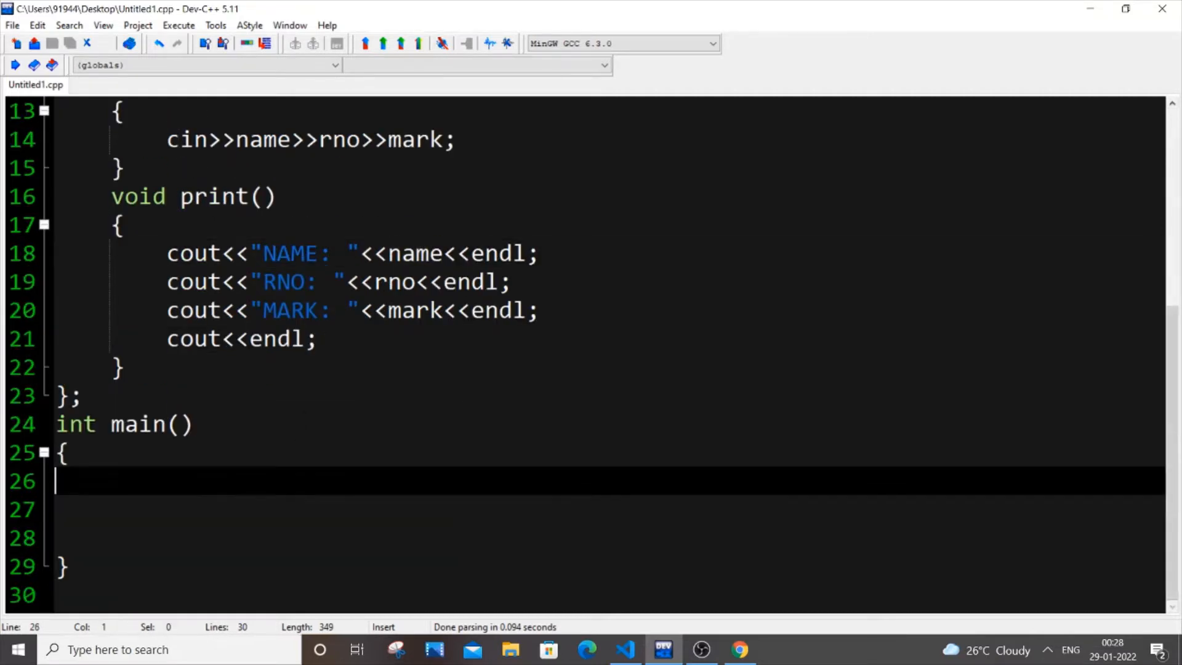
pyautogui.scroll(4, 592, 369)
pyautogui.scroll(-4, 591, 369)
pyautogui.scroll(4, 591, 369)
pyautogui.scroll(-4, 591, 369)
pyautogui.write('st')
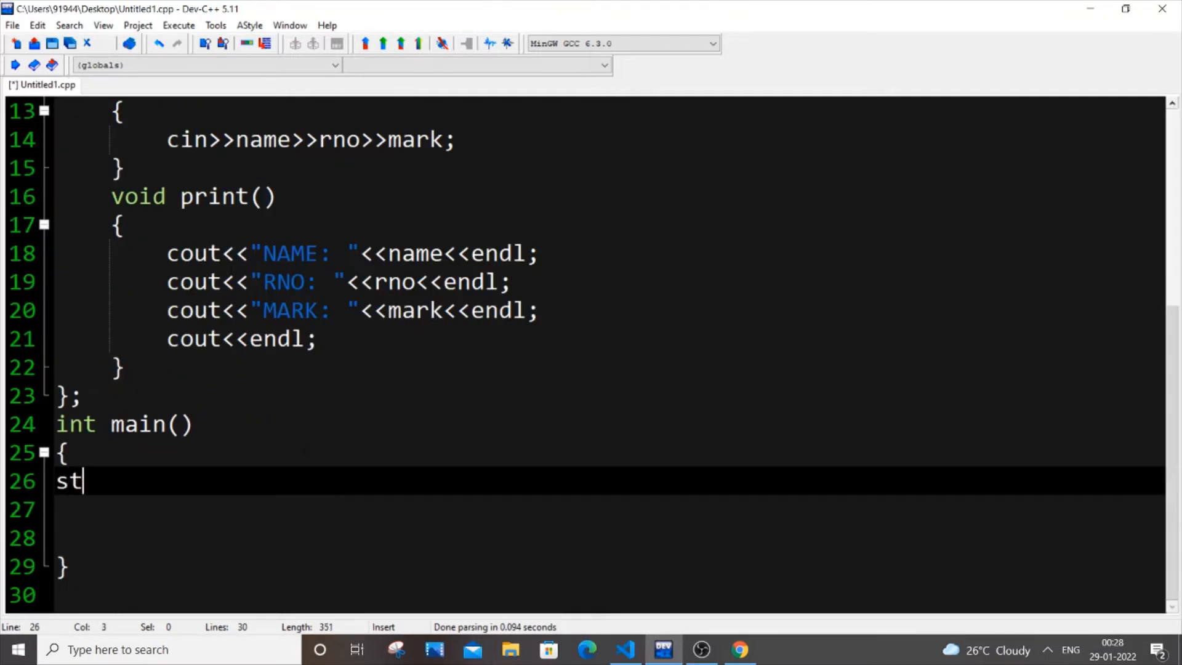
pyautogui.write('udent s')
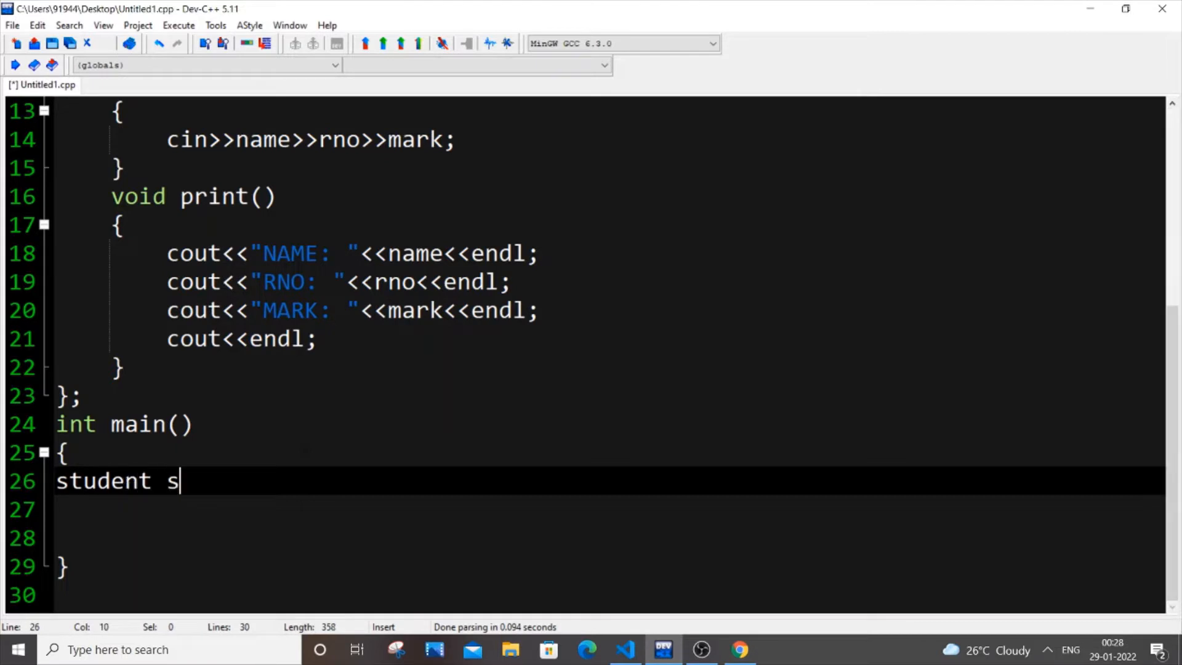
pyautogui.write('1,s')
pyautogui.write('2')
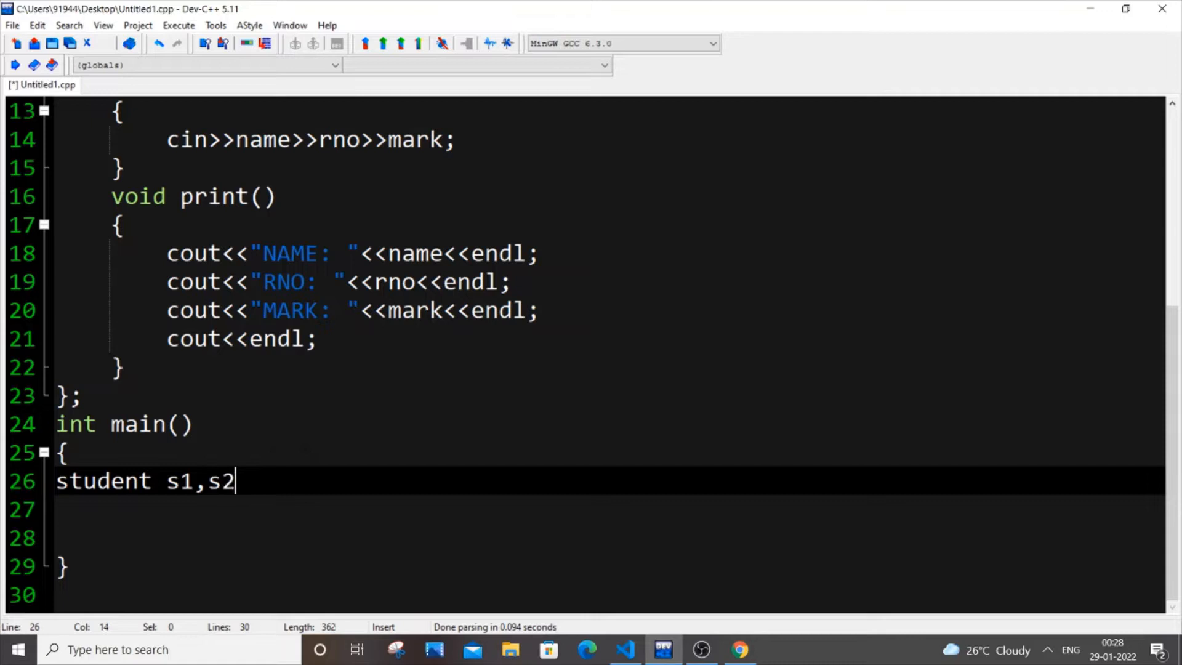
pyautogui.write(';')
pyautogui.press('Return')
pyautogui.press('Return')
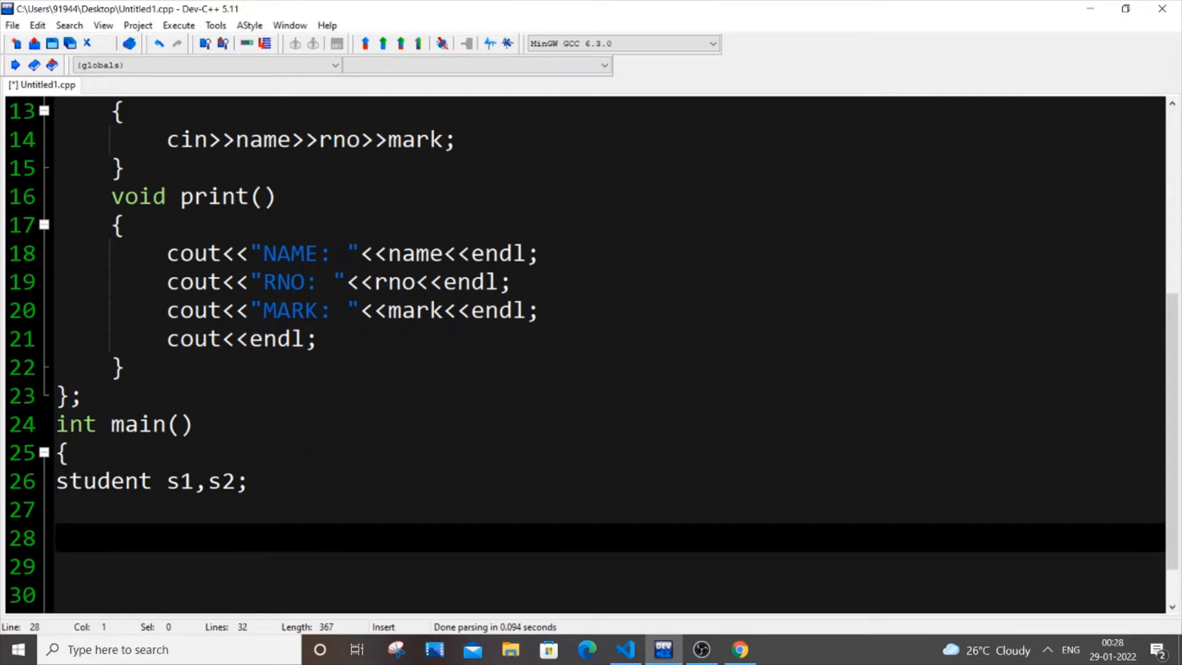
pyautogui.scroll(3, 590, 370)
pyautogui.scroll(-2, 590, 369)
pyautogui.scroll(-1, 591, 370)
pyautogui.write('s1')
pyautogui.press('BackSpace')
pyautogui.press('BackSpace')
pyautogui.press('BackSpace')
pyautogui.press('BackSpace')
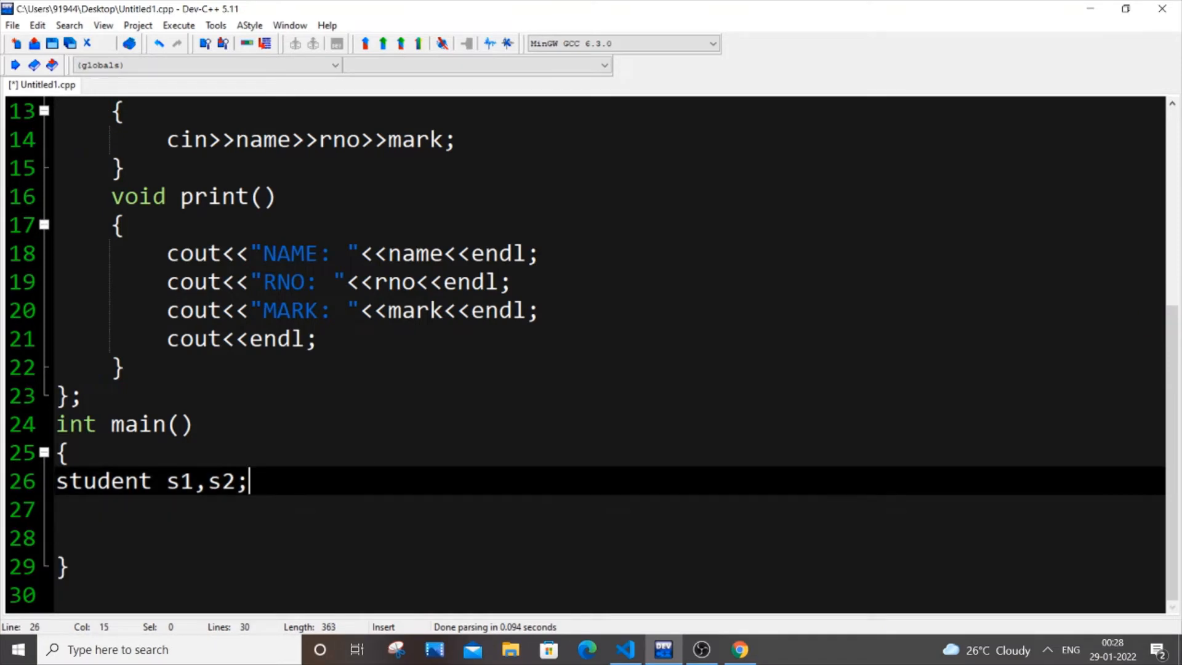
pyautogui.press('Return')
pyautogui.write('s1.in')
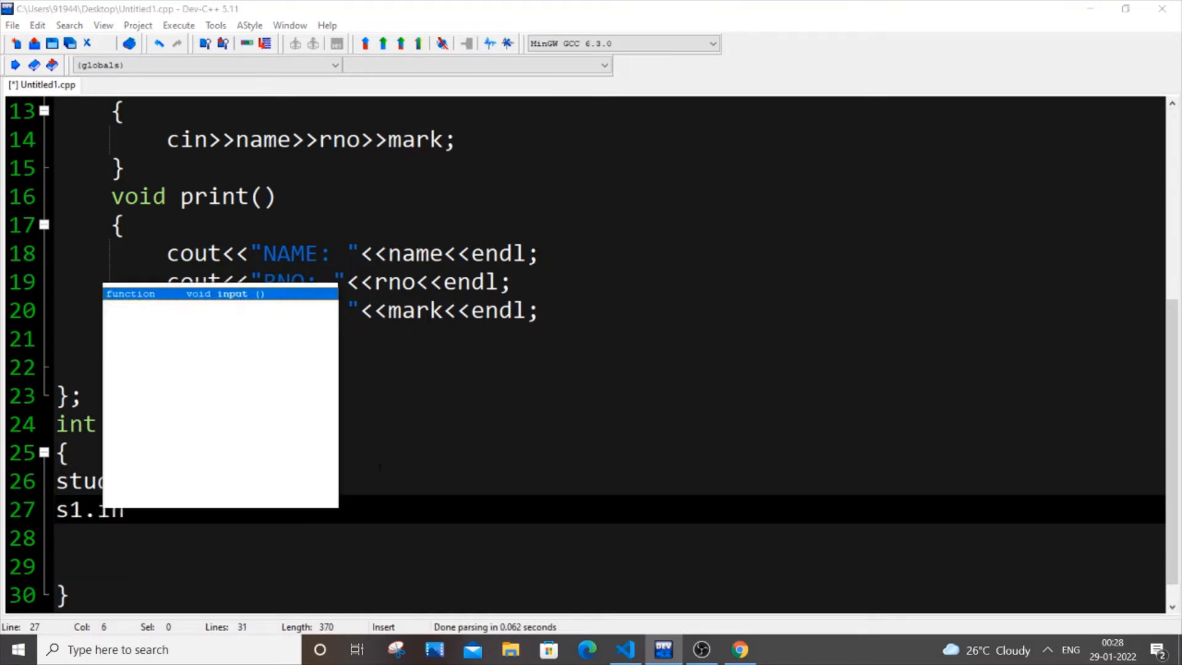
pyautogui.write('put();')
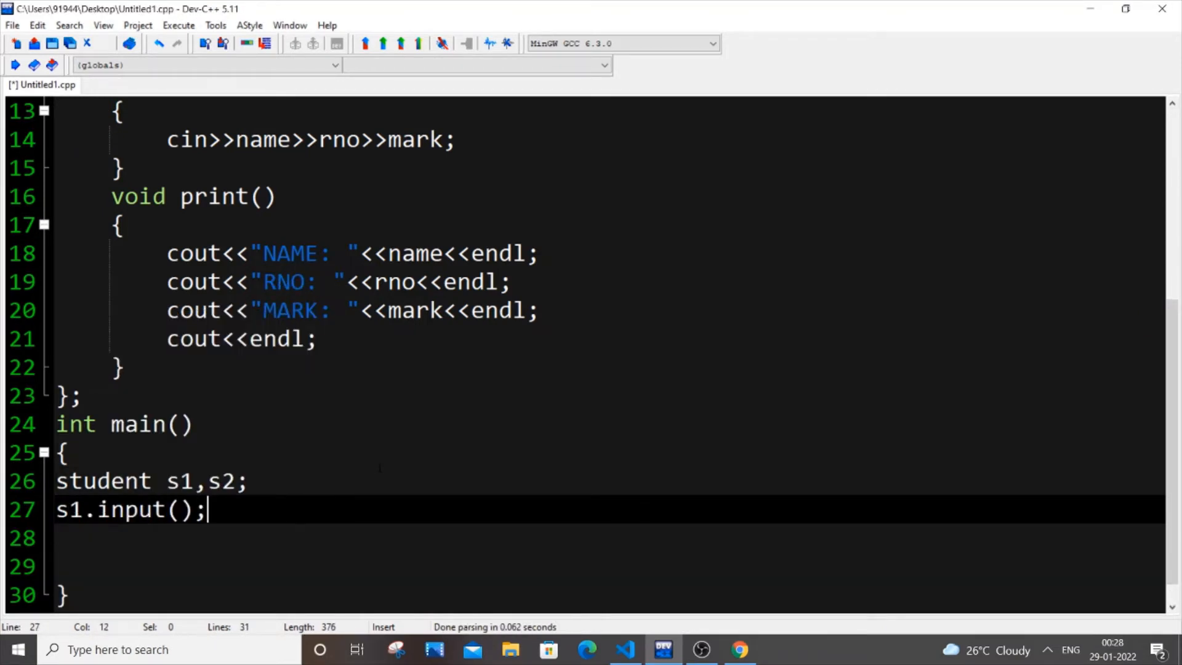
pyautogui.press('Return')
# Duplicate the input call as s2.input(); on the next line
pyautogui.moveTo(208, 509); pyautogui.dragTo(56, 509)
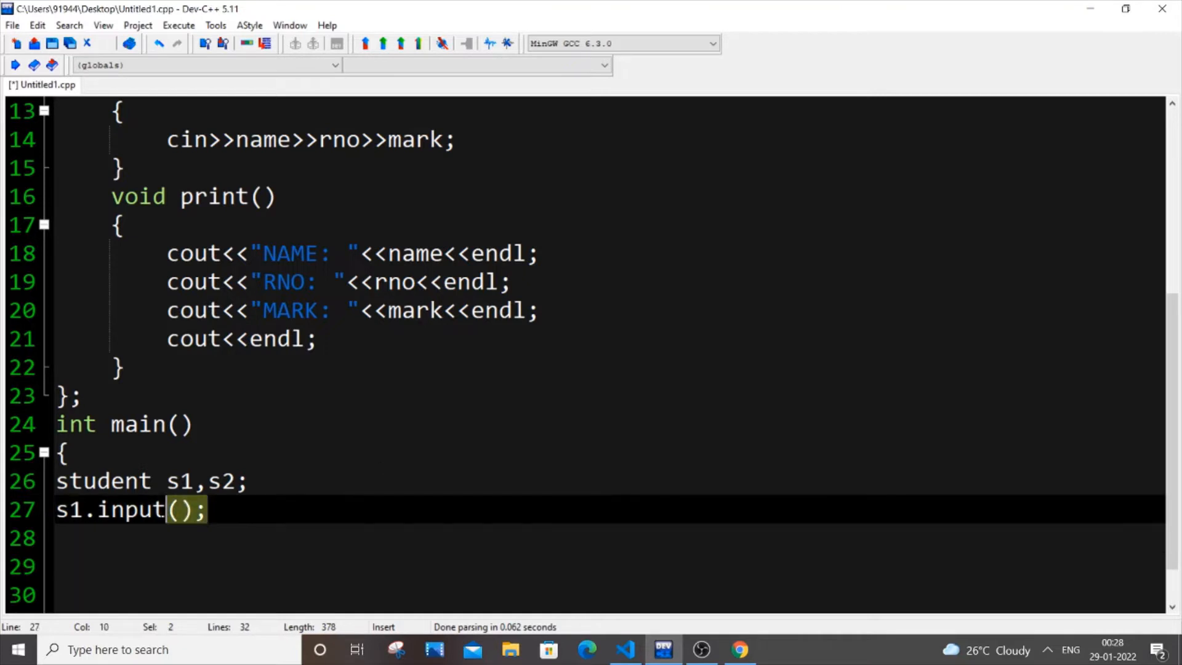
pyautogui.click(207, 509)
pyautogui.press('Return')
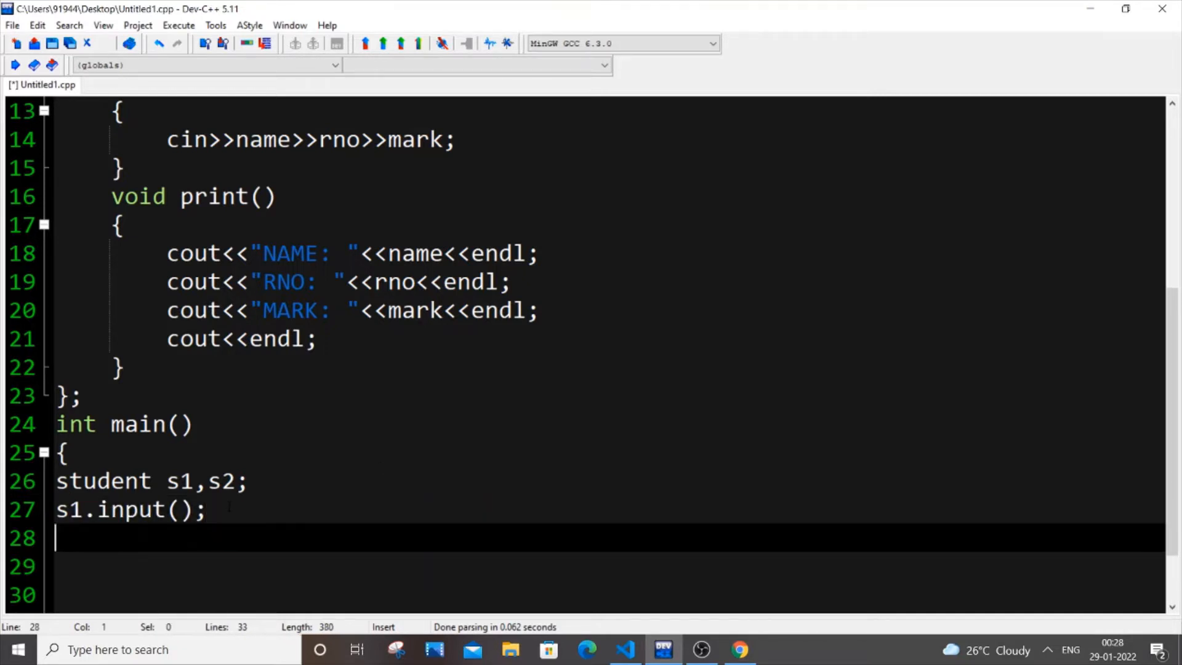
pyautogui.write('s1.input();')
pyautogui.click(85, 539)
pyautogui.press('BackSpace')
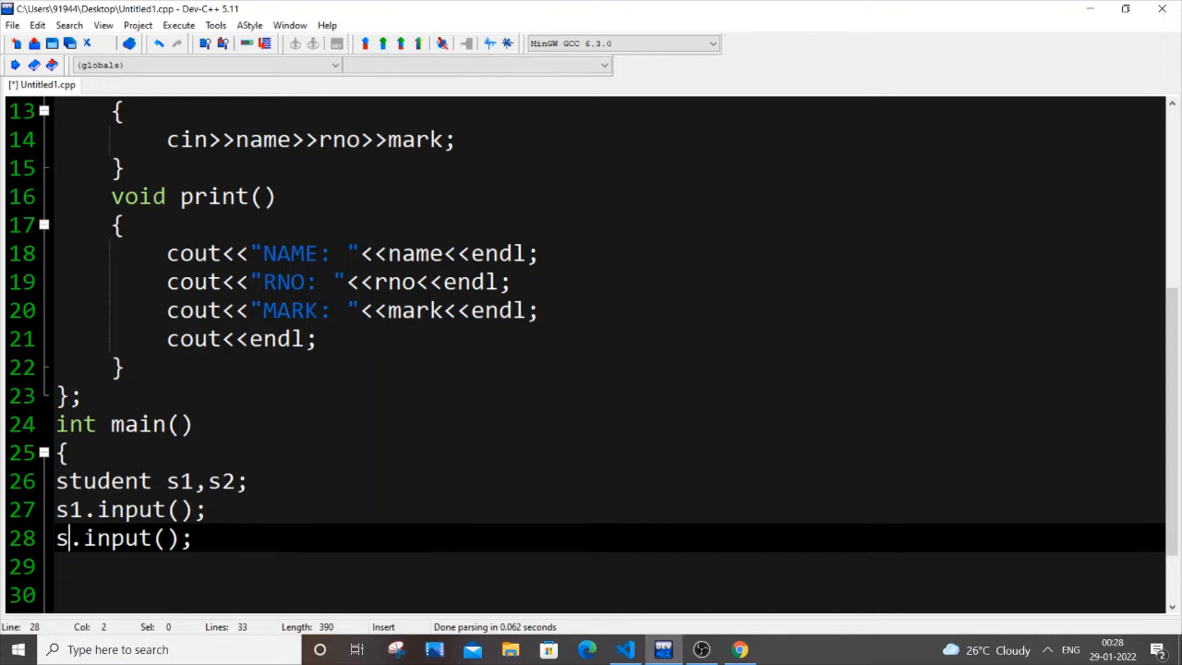
pyautogui.write('2')
pyautogui.press('End')
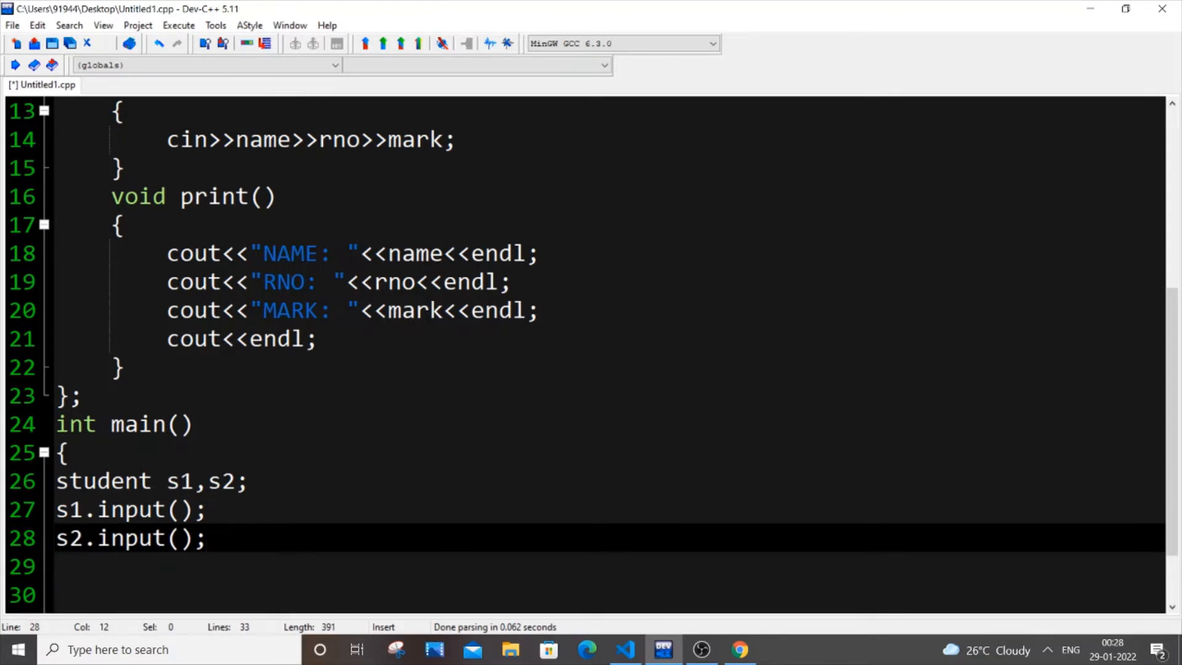
pyautogui.press('Return')
pyautogui.write('s1.print()')
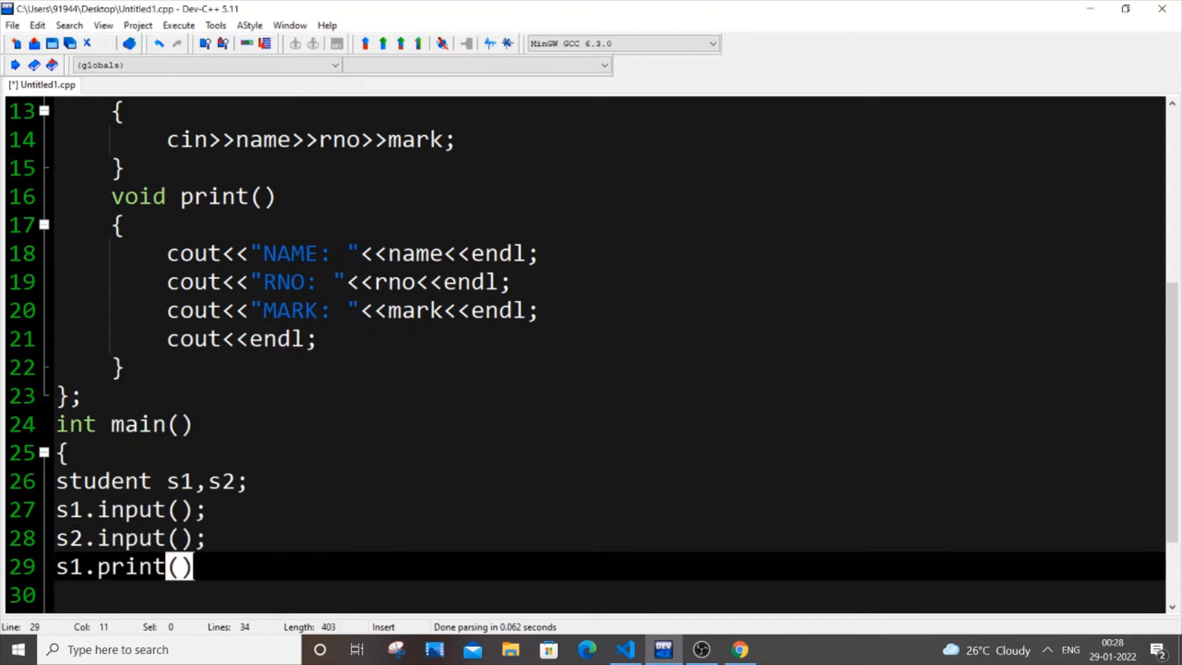
pyautogui.write(';')
# Add s1.print(); and s2.print(); after the input calls and save the file
pyautogui.press('Return')
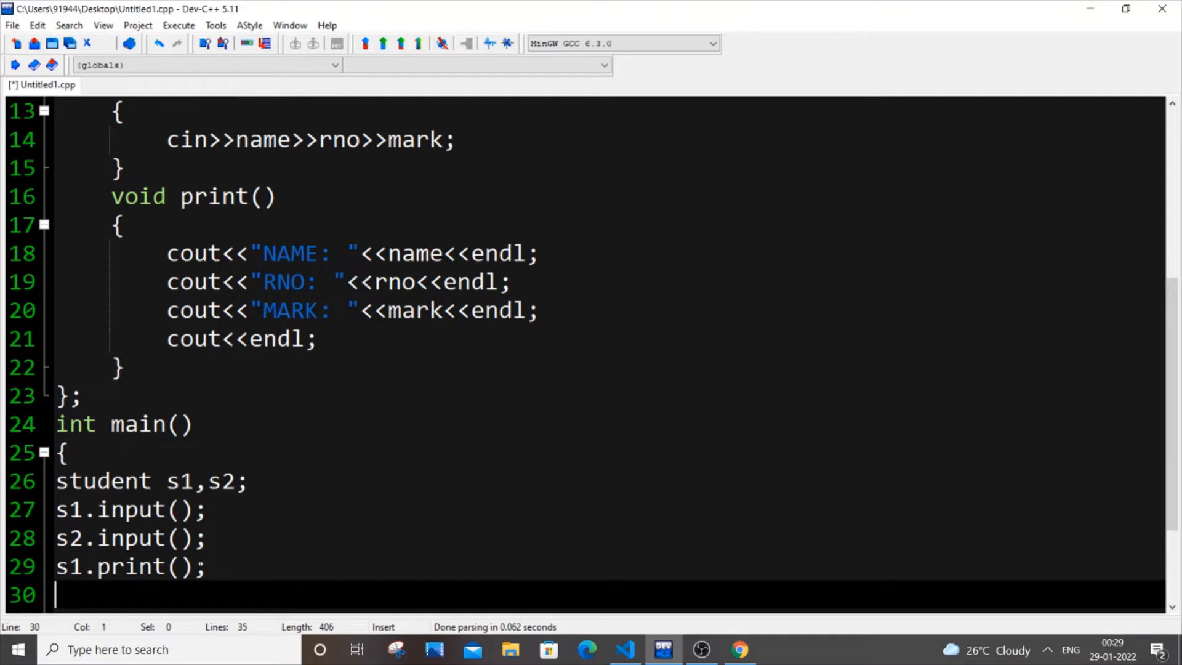
pyautogui.moveTo(206, 424); pyautogui.dragTo(57, 423)
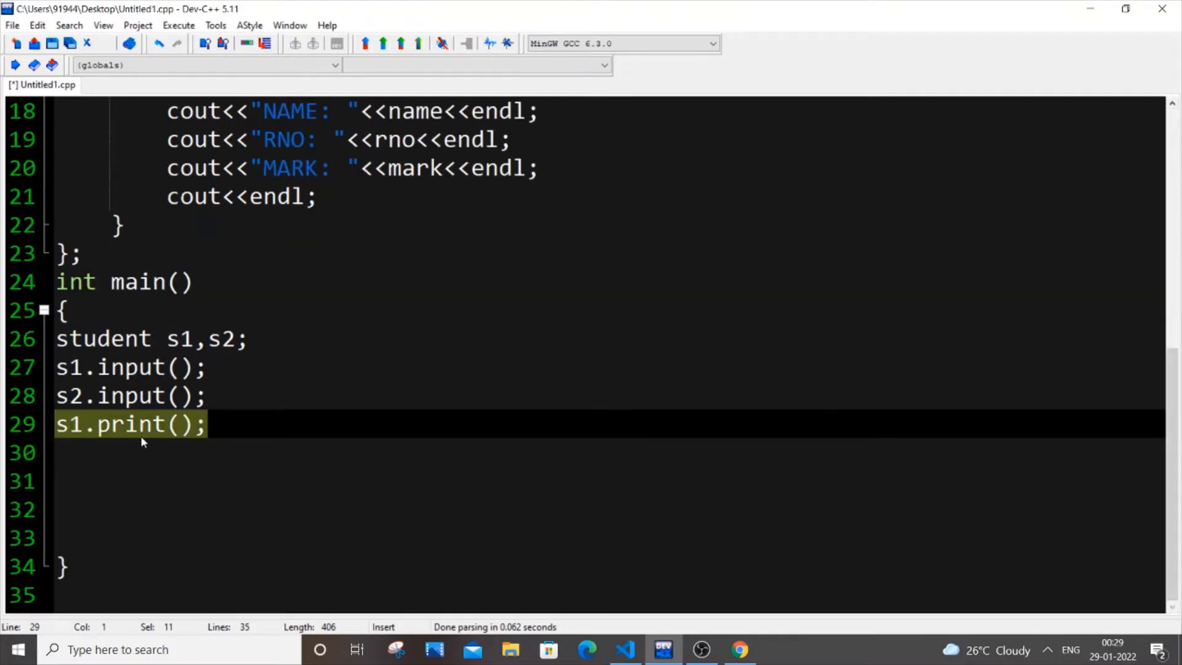
pyautogui.hotkey('ctrl', 'c')
pyautogui.press('End')
pyautogui.press('Return')
pyautogui.hotkey('ctrl', 'v')
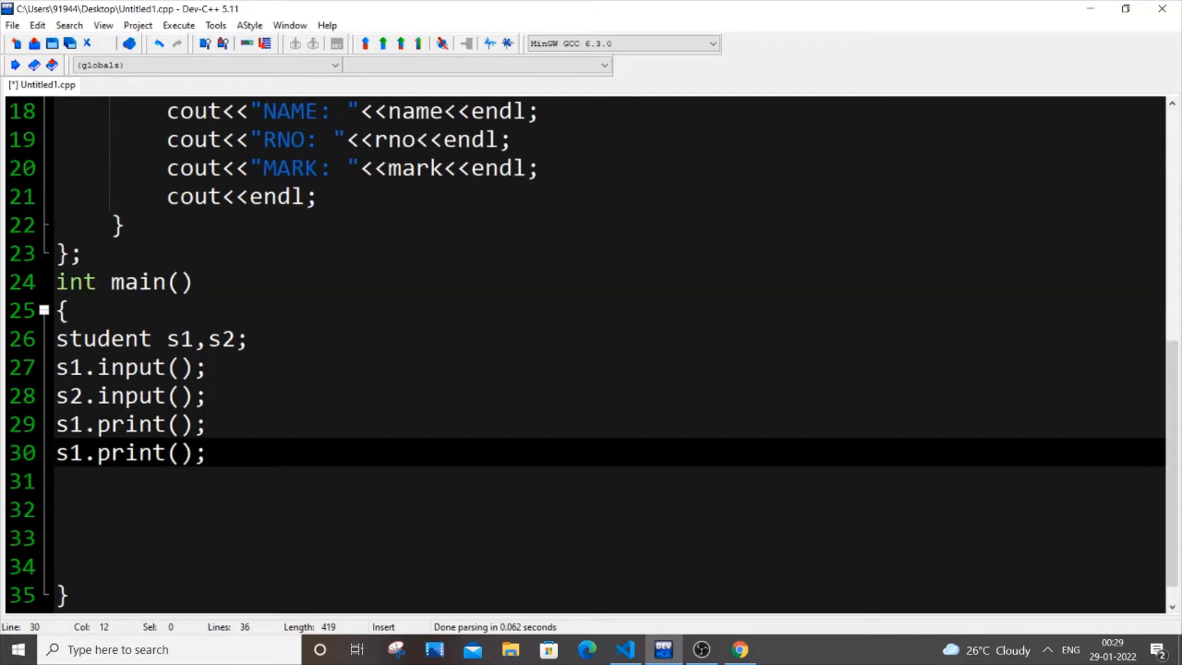
pyautogui.click(84, 452)
pyautogui.press('BackSpace')
pyautogui.write('2')
pyautogui.hotkey('ctrl', 's')
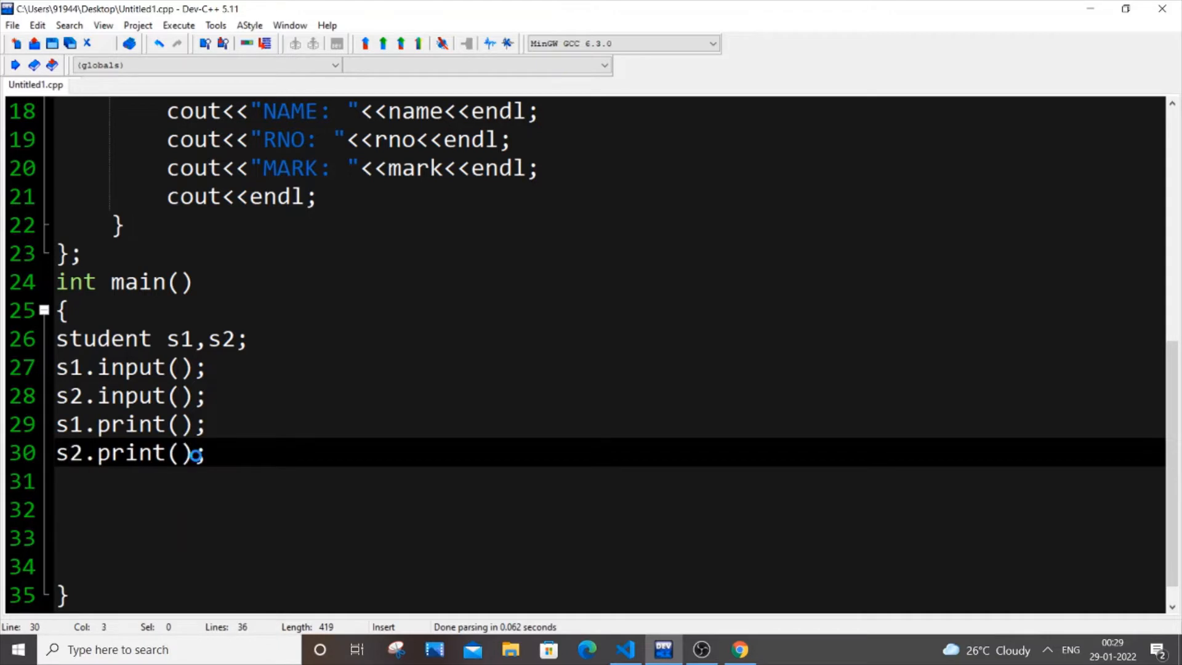
# Compile and run, entering john 20 90 and ravi 30 90 to see both records printed
pyautogui.click(178, 25)
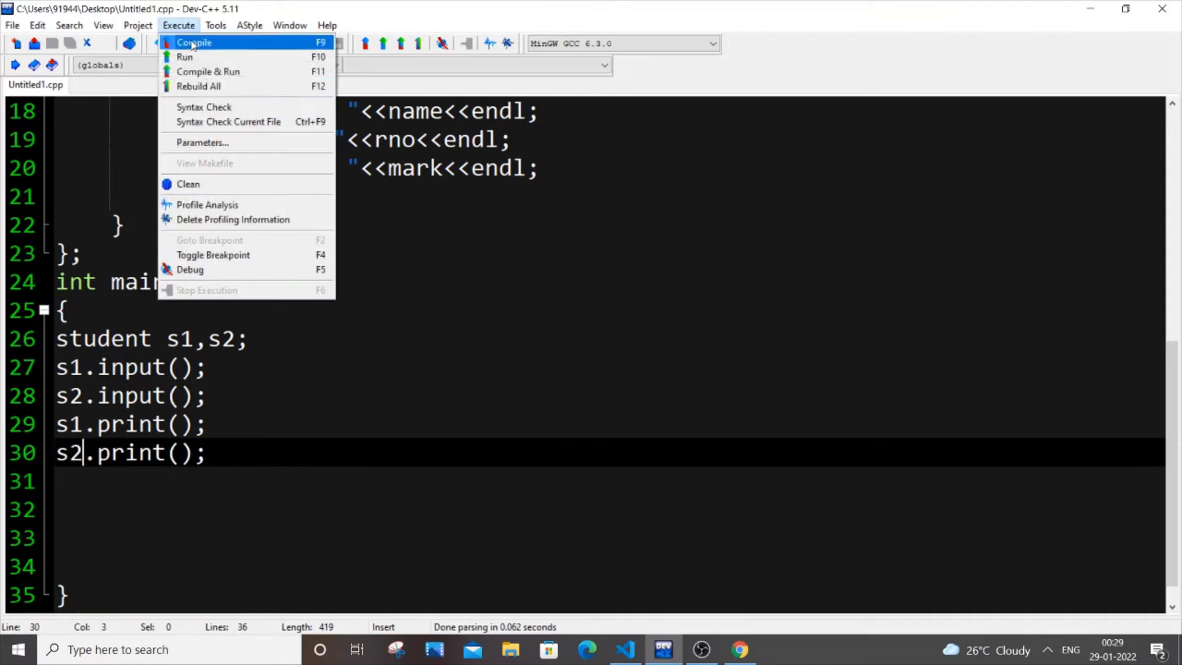
pyautogui.click(205, 72)
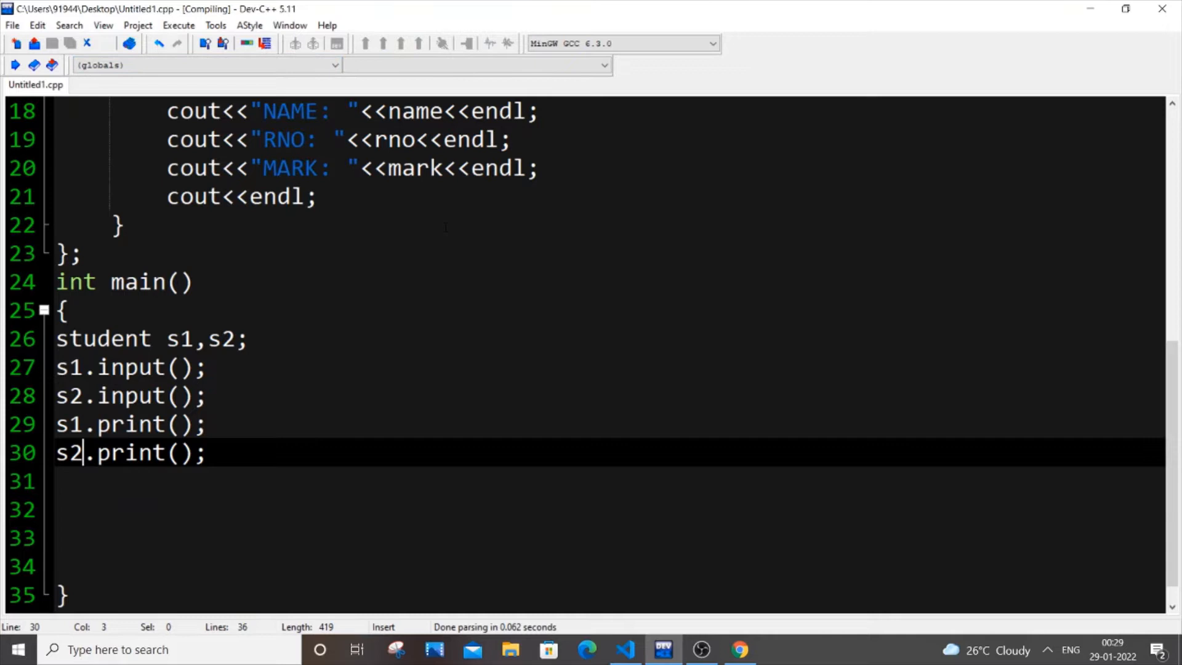
pyautogui.moveTo(407, 159); pyautogui.dragTo(707, 230)
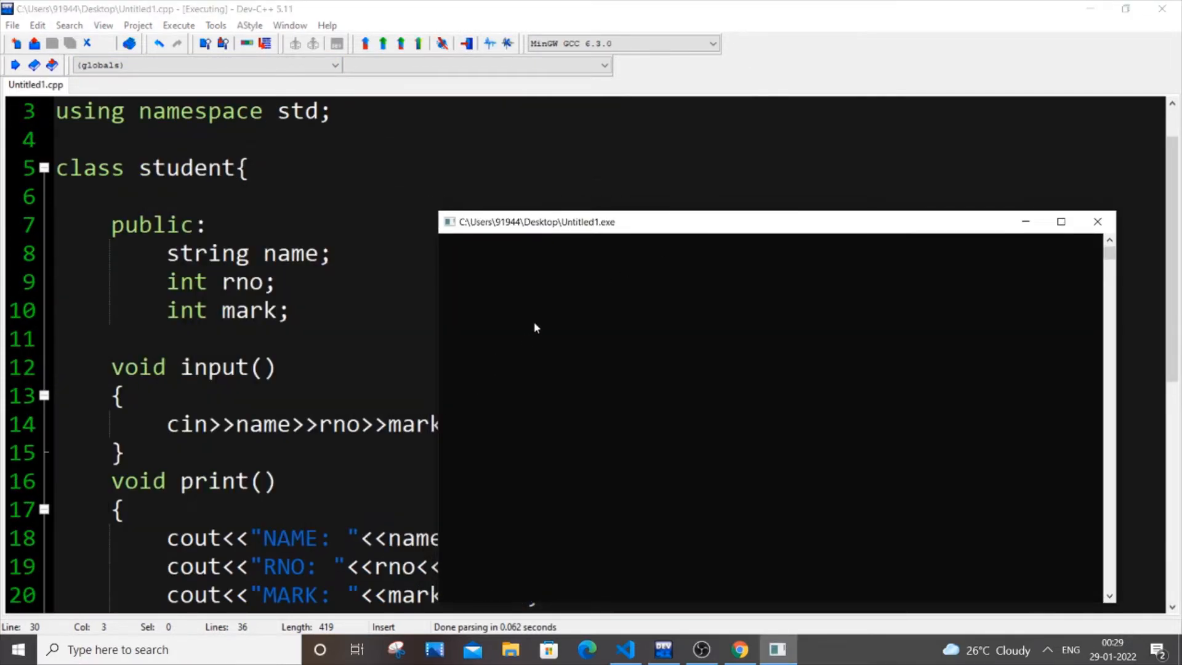
pyautogui.write('john 20')
pyautogui.write('90')
pyautogui.press('Return')
pyautogui.write('ravi 30')
pyautogui.write(' 90')
pyautogui.press('Return')
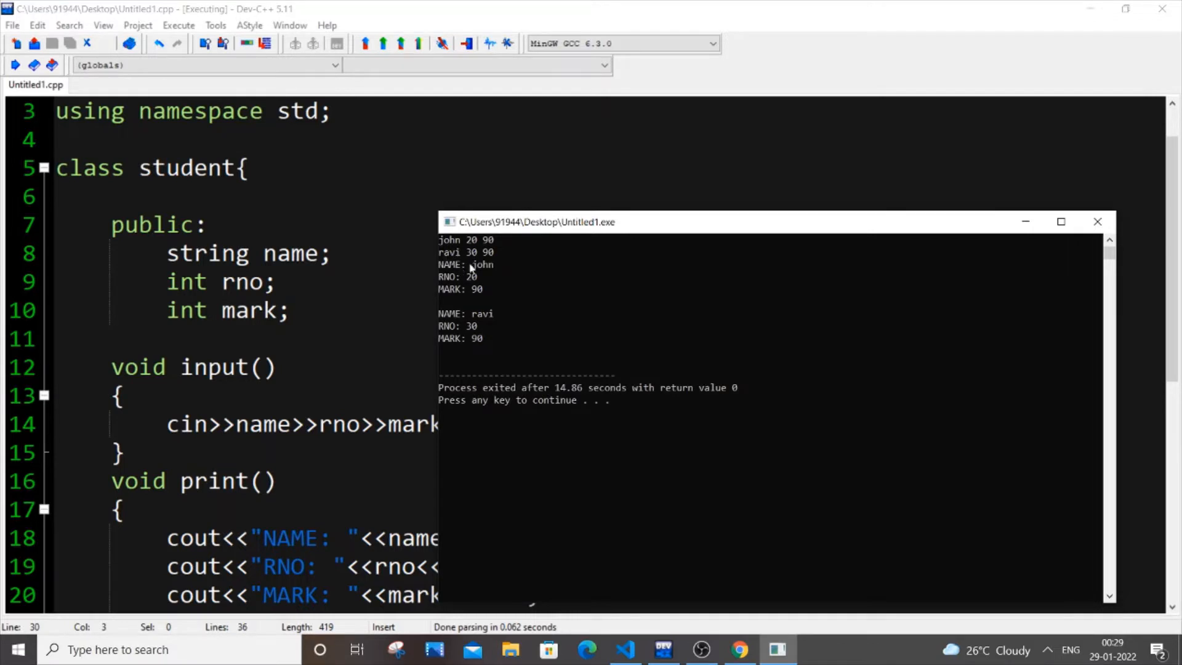
pyautogui.scroll(-3, 435, 338)
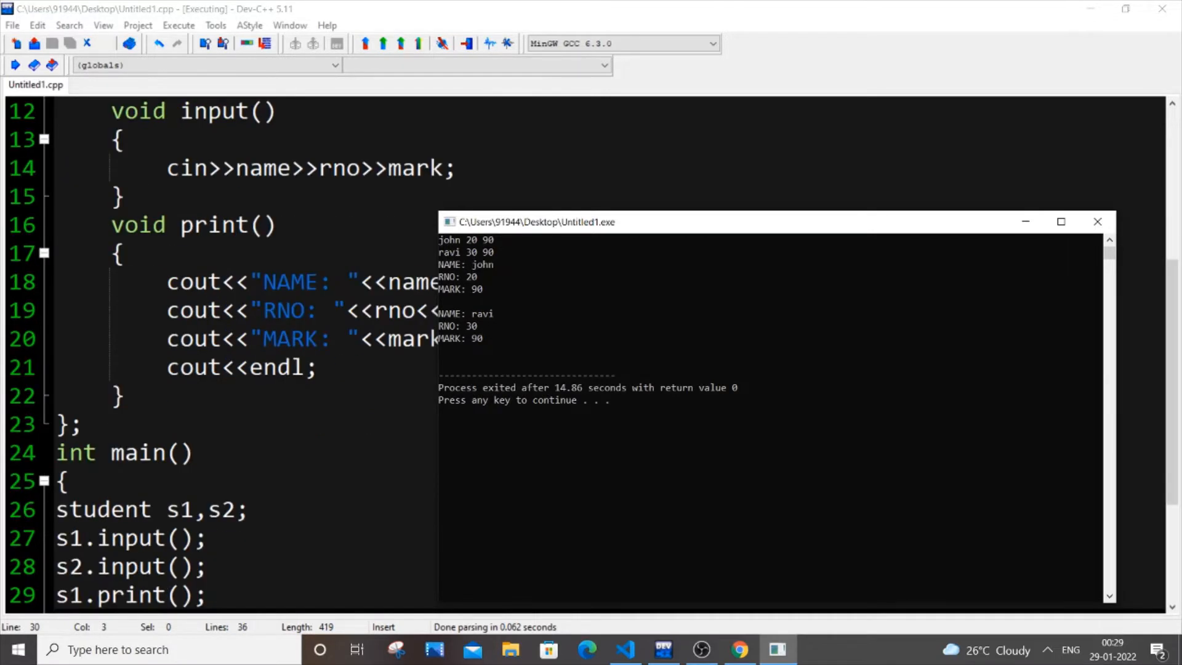
pyautogui.scroll(-3, 435, 339)
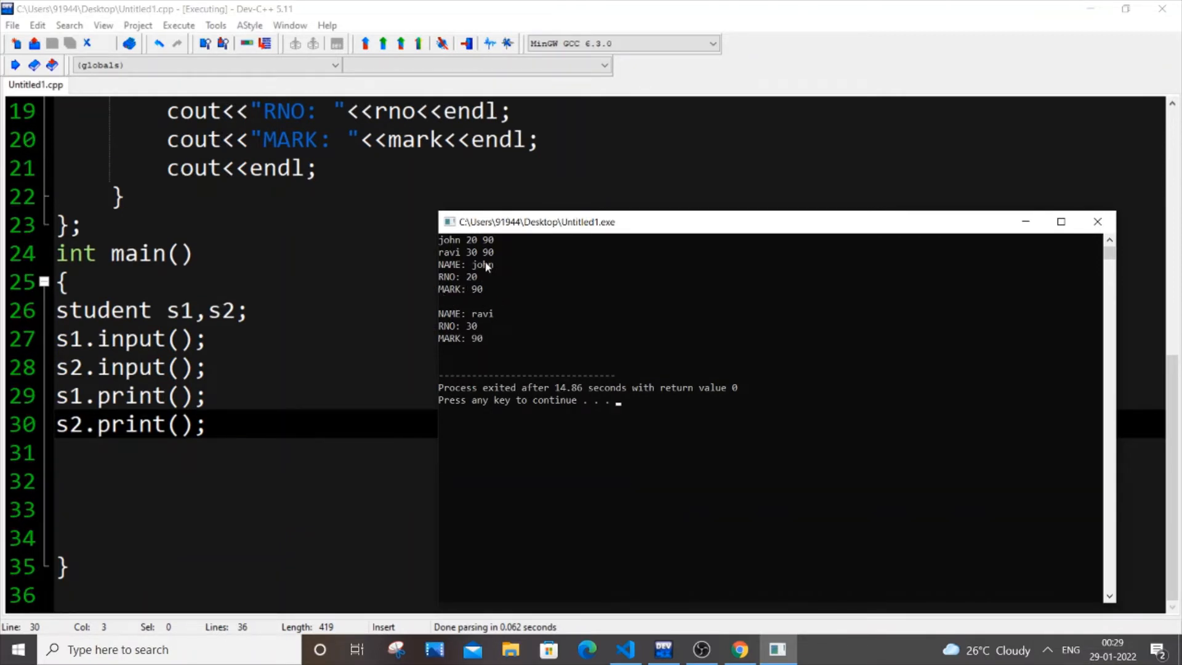
# Close the console and select the four input and print calls in main
pyautogui.click(1097, 222)
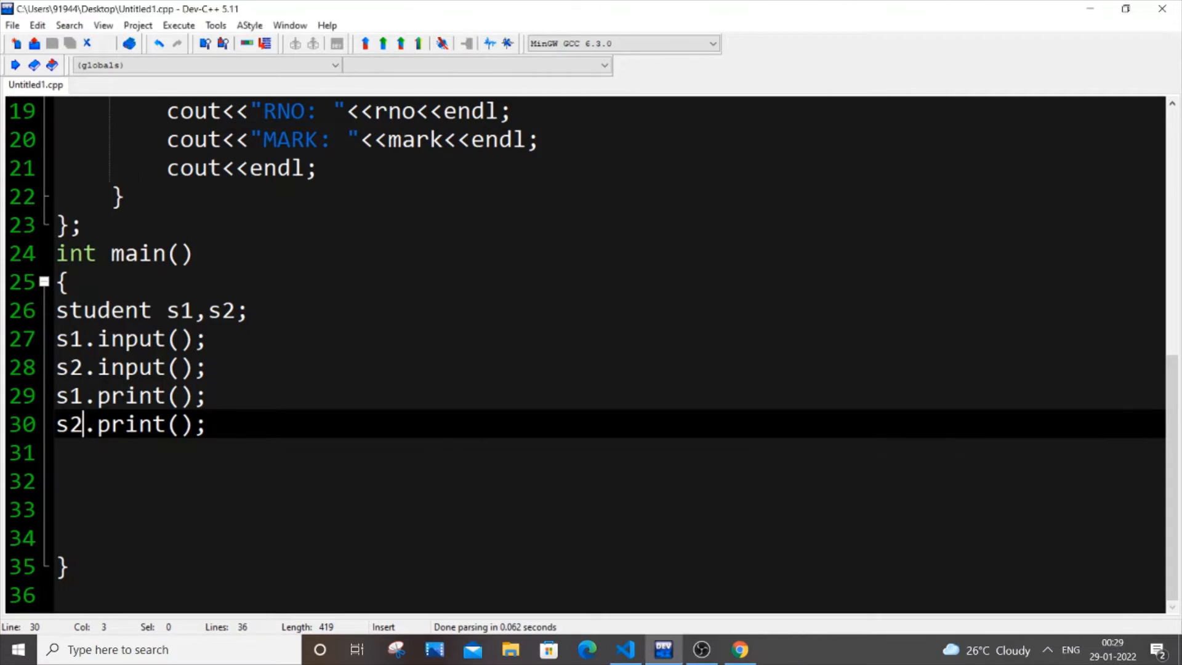
pyautogui.scroll(3, 592, 369)
pyautogui.scroll(-3, 591, 370)
pyautogui.moveTo(248, 310); pyautogui.dragTo(58, 311)
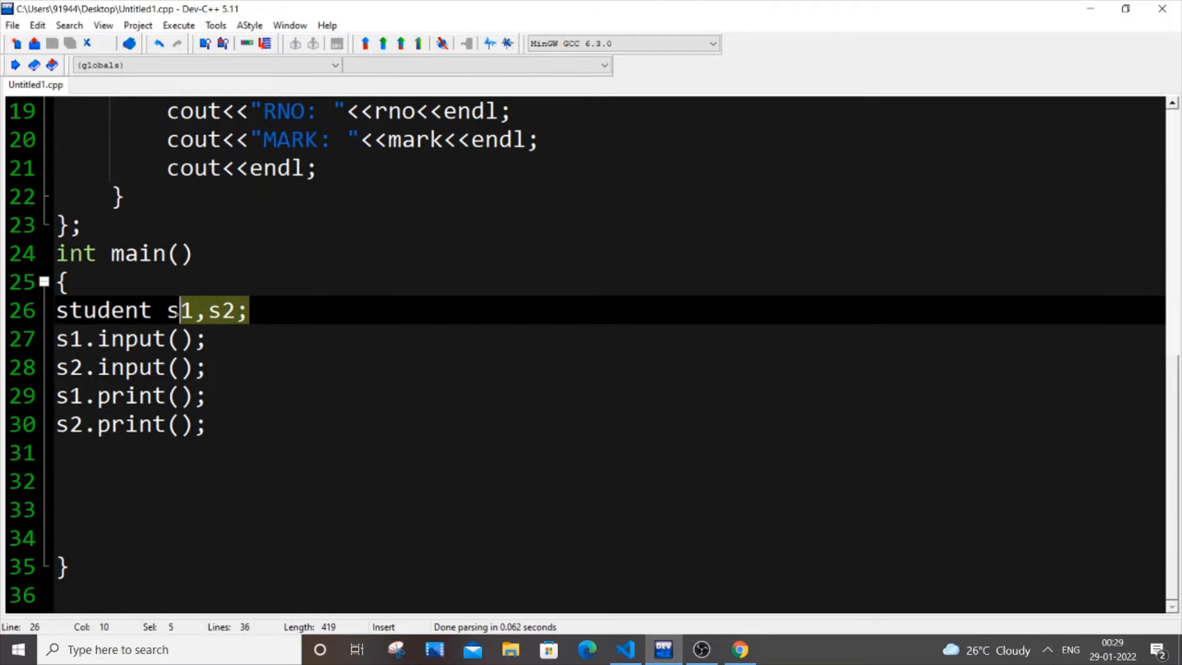
pyautogui.click(250, 310)
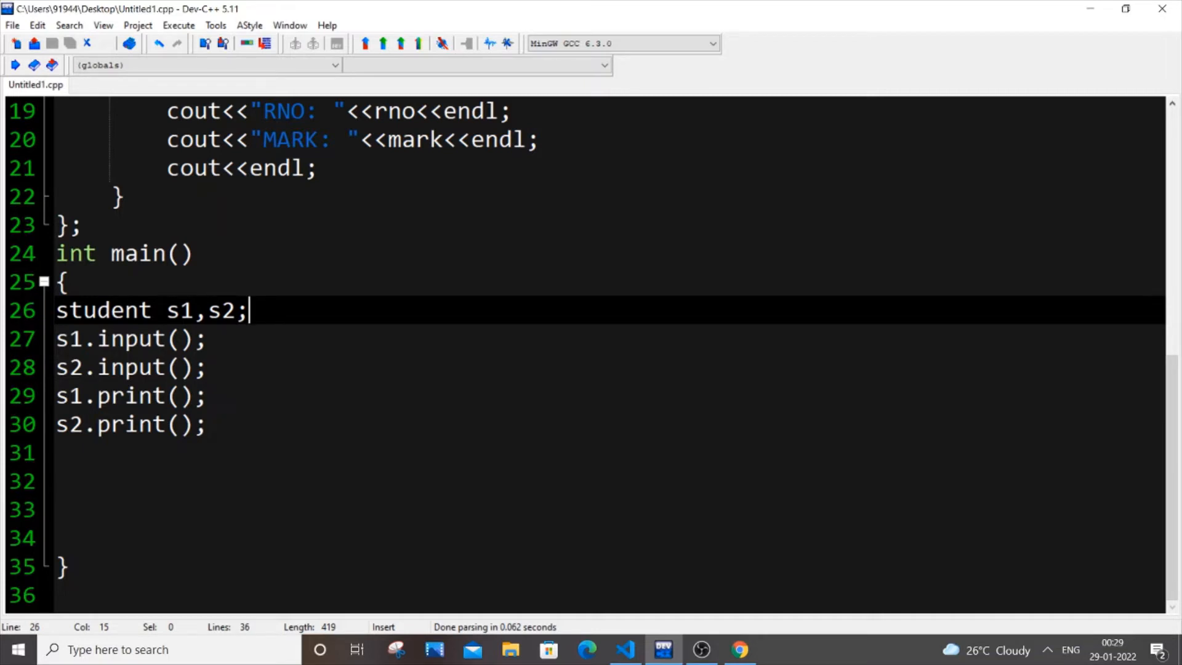
pyautogui.moveTo(208, 424); pyautogui.dragTo(56, 339)
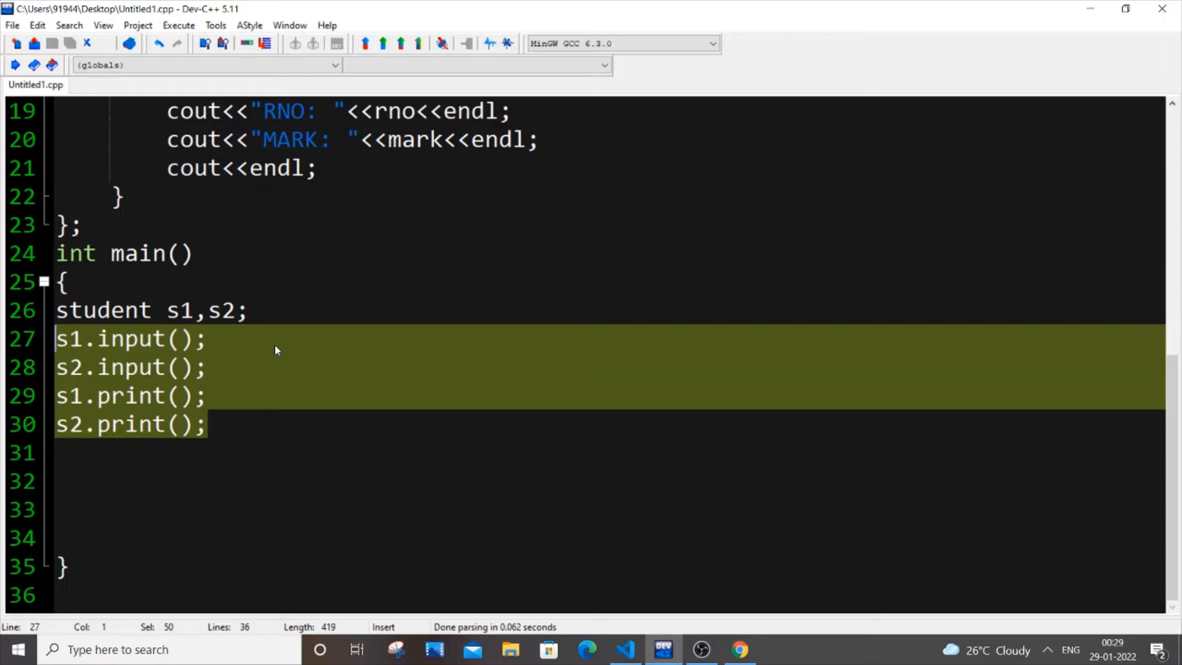
# Undo the deletion, comment out lines 26–30 and add blank lines below them
pyautogui.press('Delete')
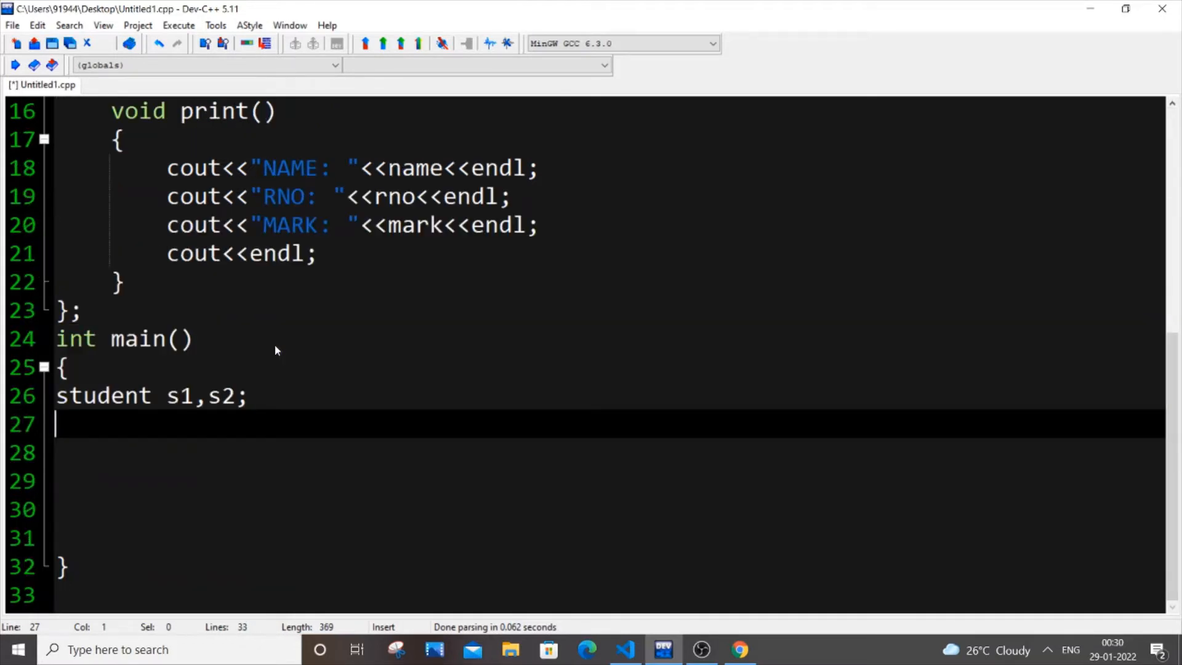
pyautogui.hotkey('ctrl', 'z')
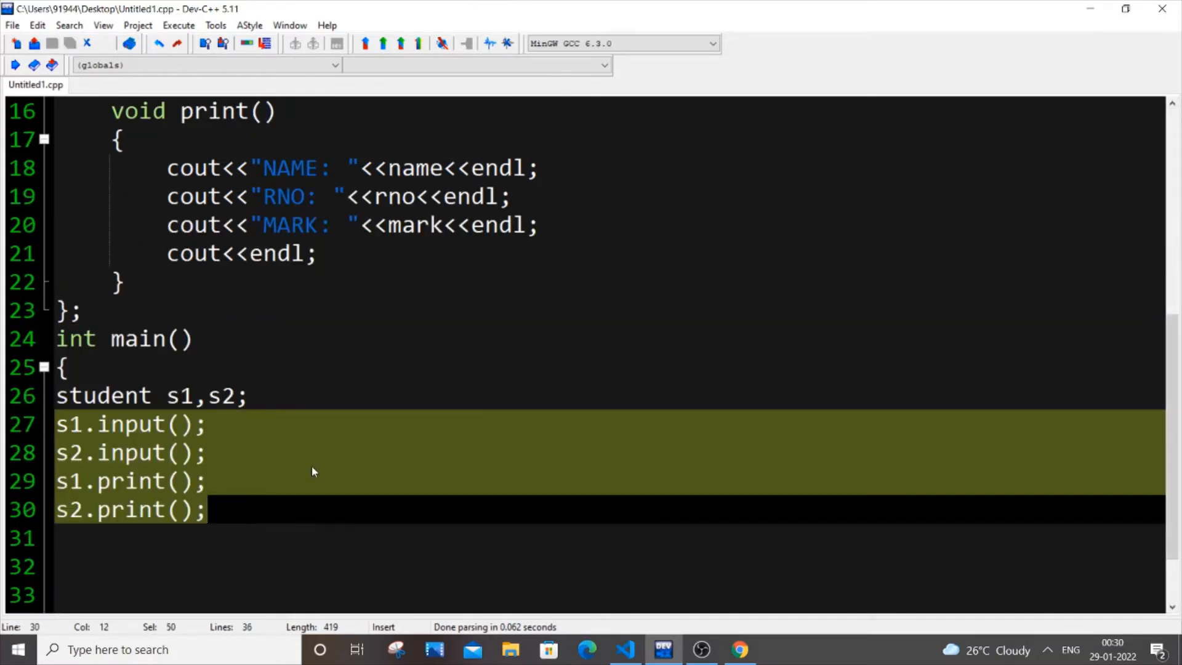
pyautogui.moveTo(209, 509); pyautogui.dragTo(56, 395)
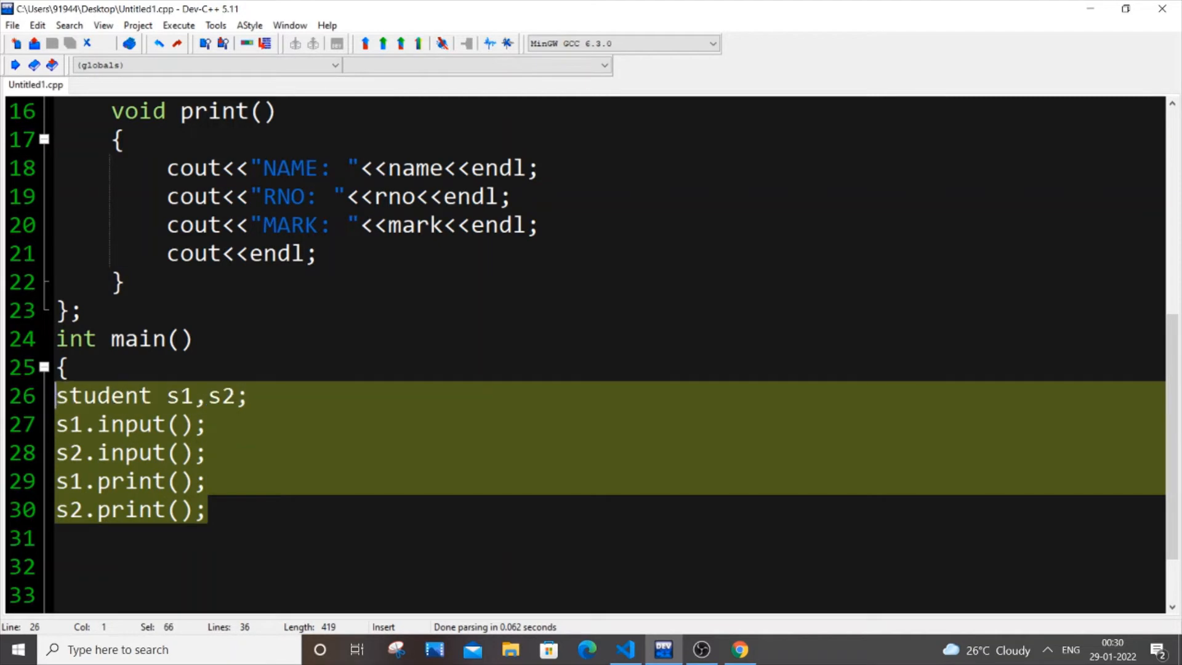
pyautogui.hotkey('ctrl', '/')
pyautogui.click(244, 510)
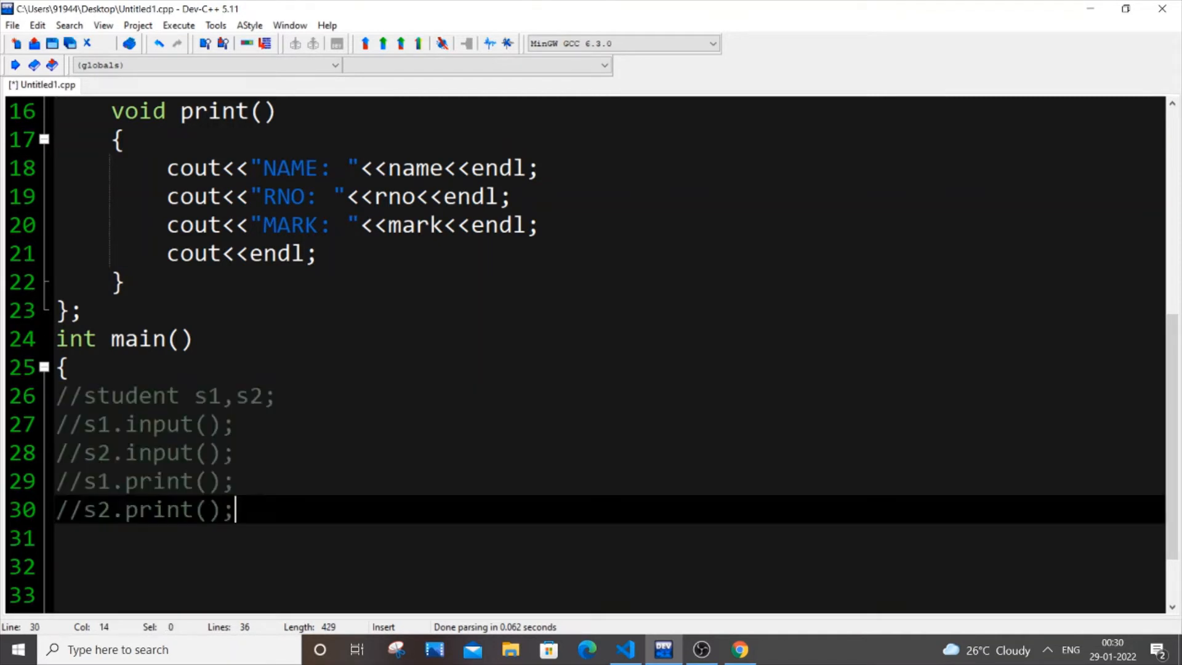
pyautogui.scroll(-1, 244, 510)
pyautogui.press('Return')
pyautogui.press('Return')
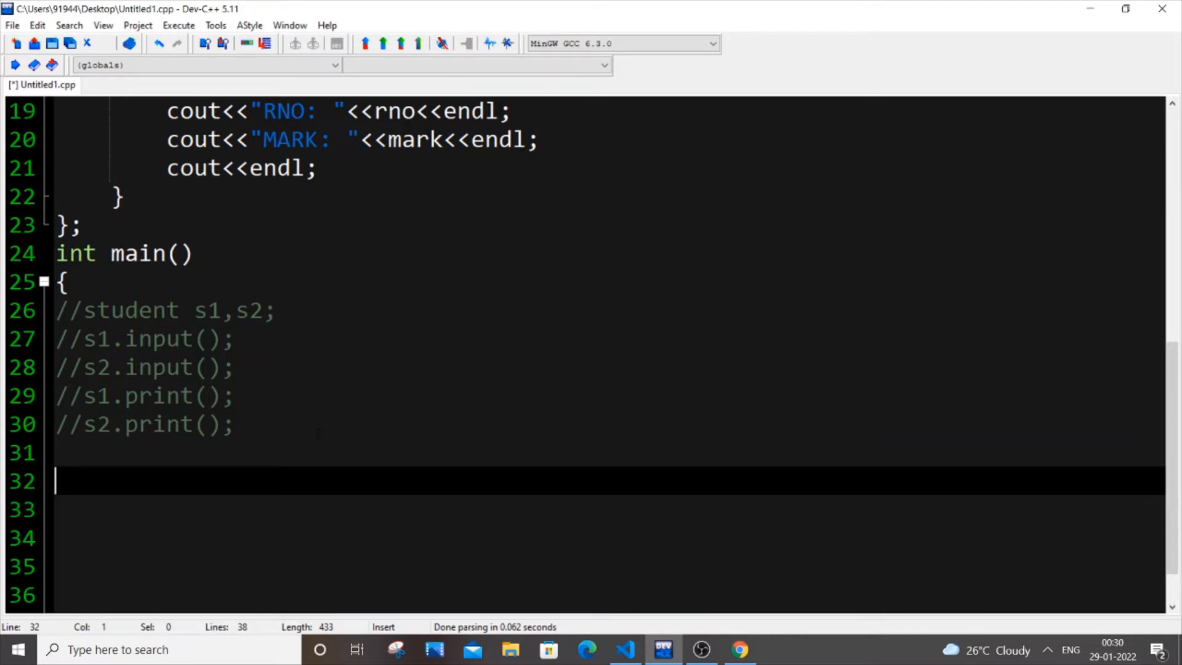
pyautogui.write('student')
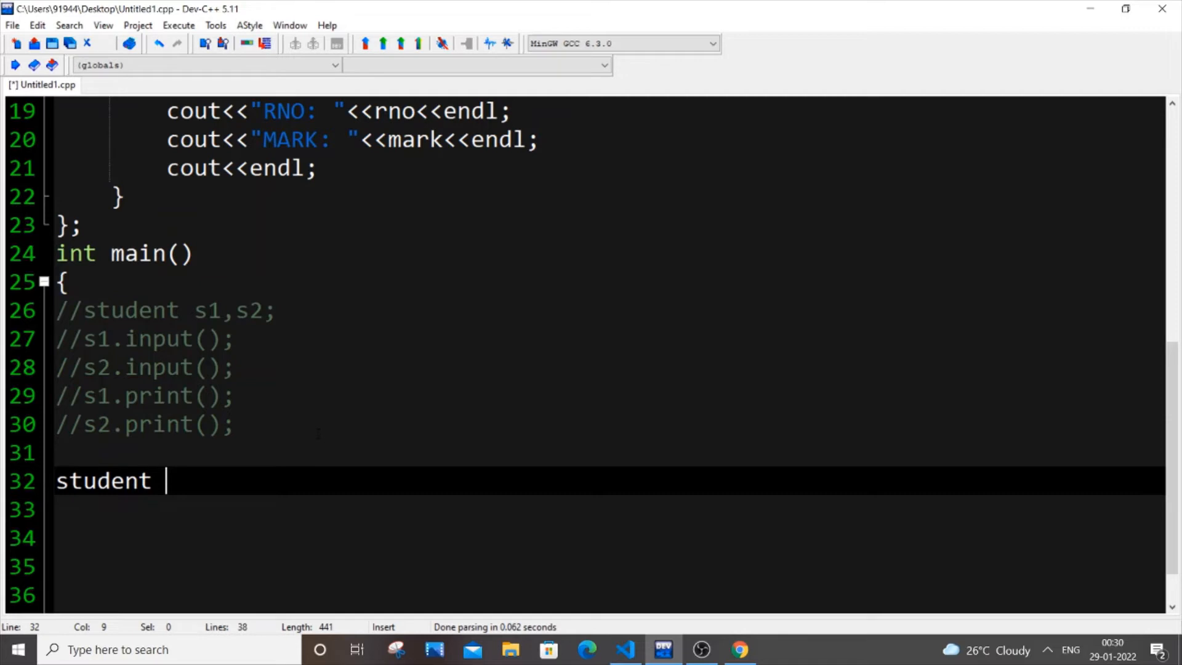
pyautogui.write('s[')
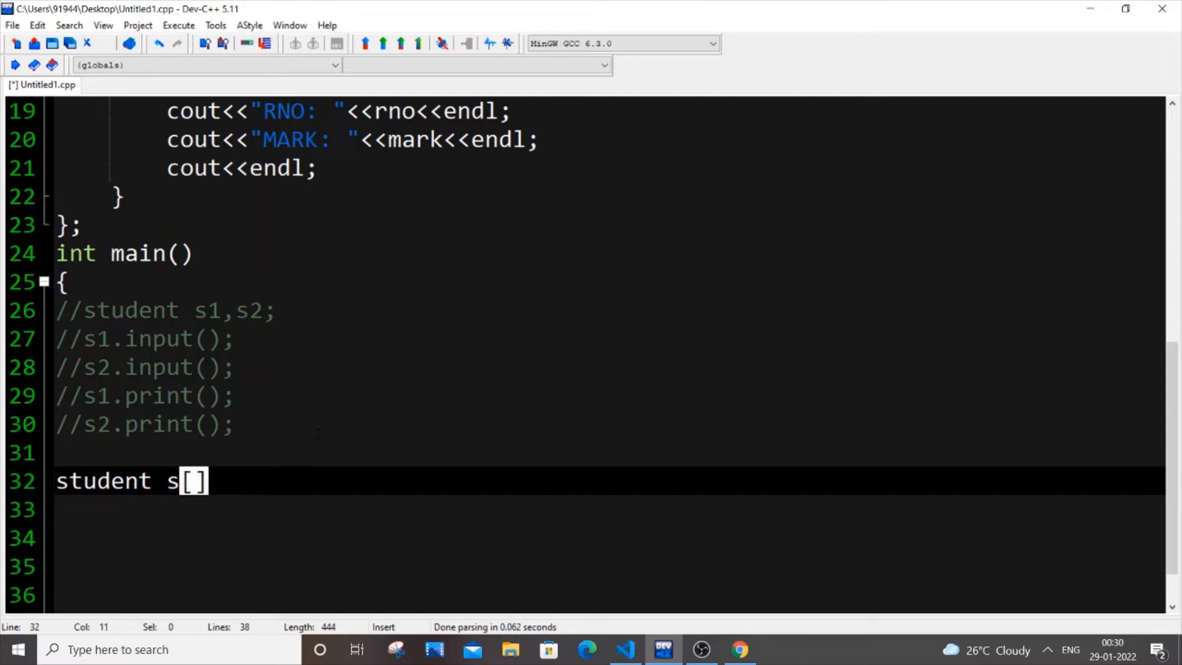
pyautogui.write('];')
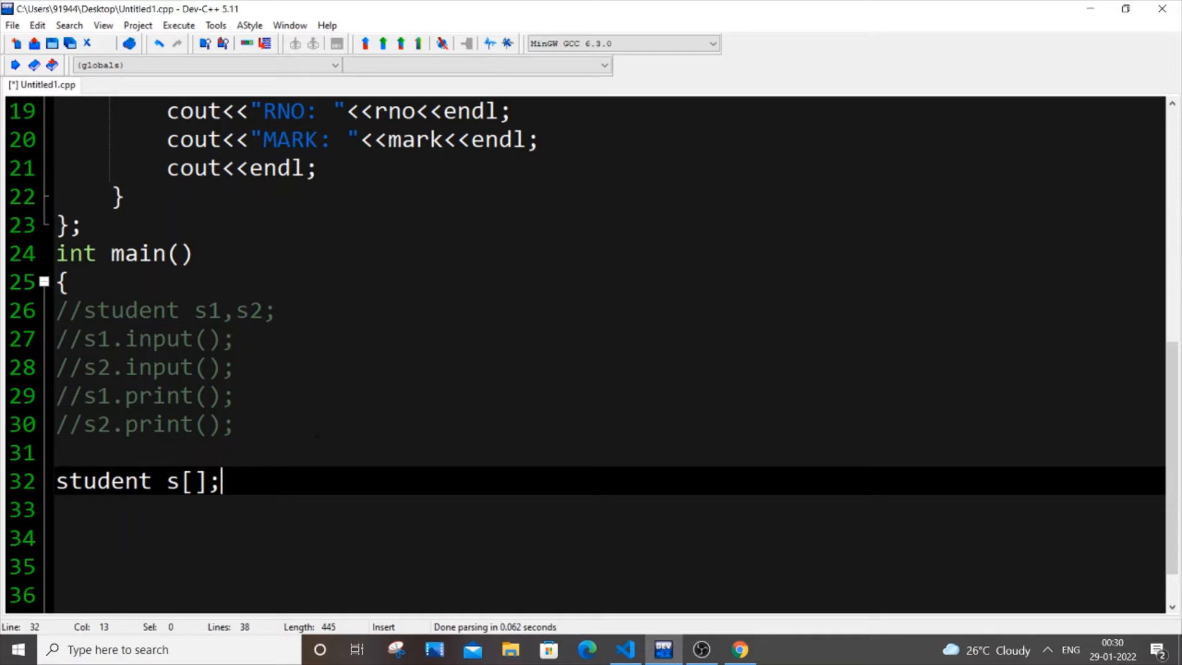
# Declare the array student s[3]; below the commented-out code
pyautogui.press('Left')
pyautogui.press('Left')
pyautogui.write('3')
pyautogui.press('End')
pyautogui.press('Return')
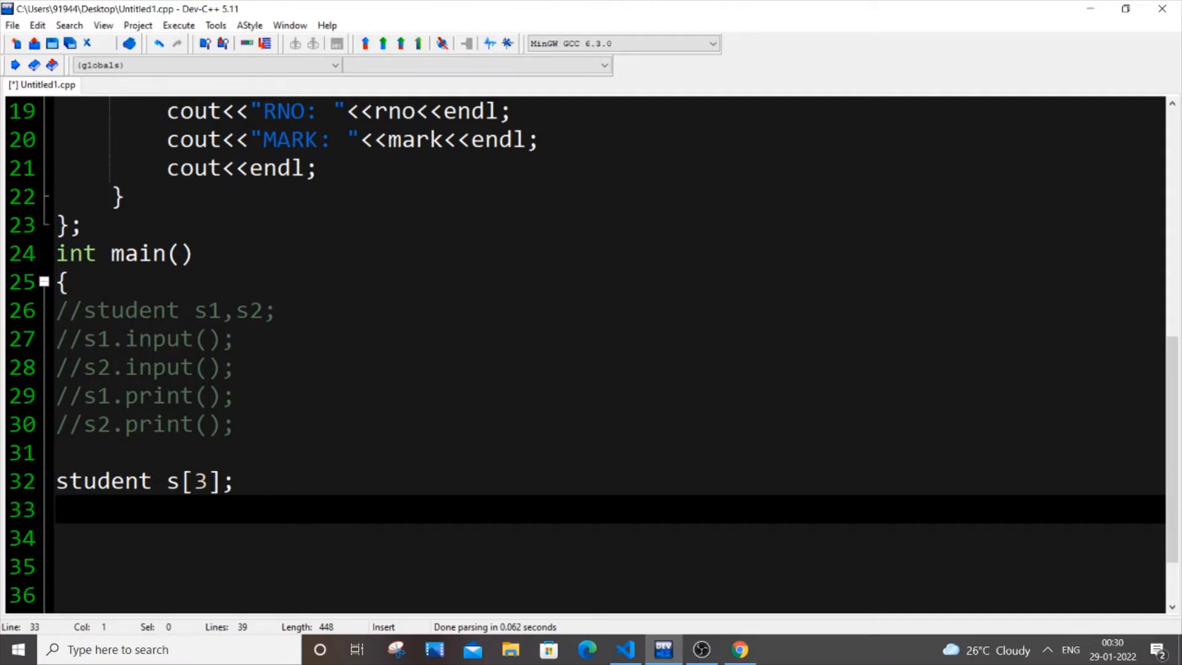
pyautogui.moveTo(166, 482)
pyautogui.mouseDown()
pyautogui.moveTo(222, 482)
pyautogui.moveTo(55, 481)
pyautogui.mouseUp()
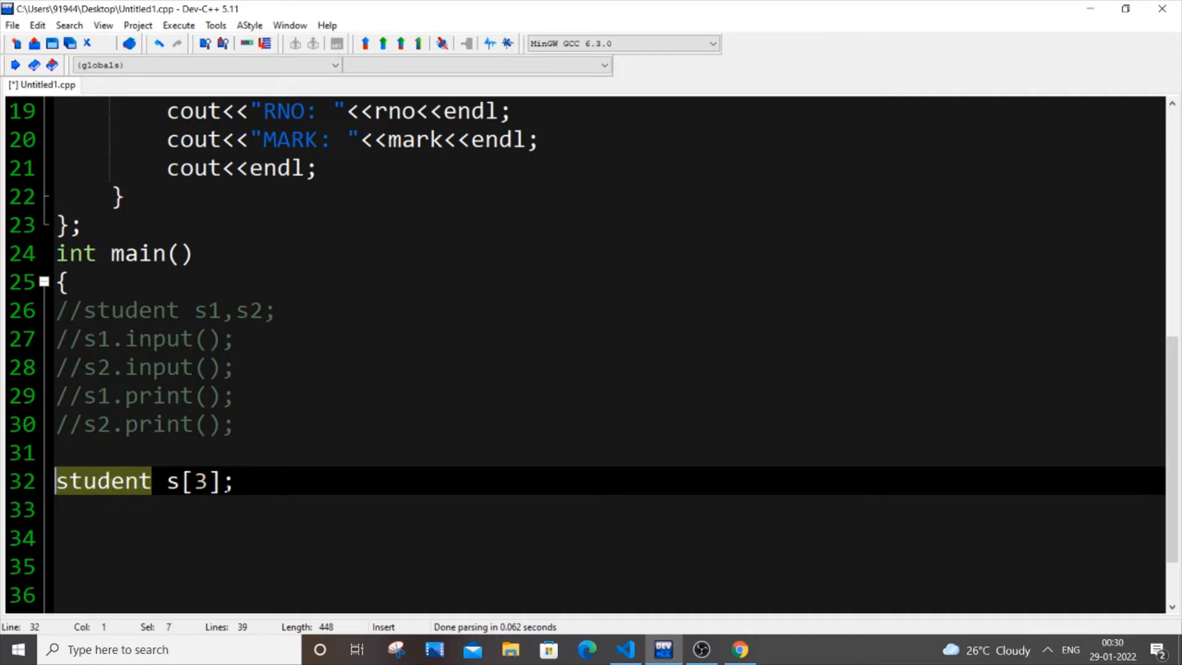
# Compare the old s1, s2 objects with the s[3] array and leave blank lines below it
pyautogui.click(235, 480)
pyautogui.doubleClick(208, 311)
pyautogui.click(221, 310)
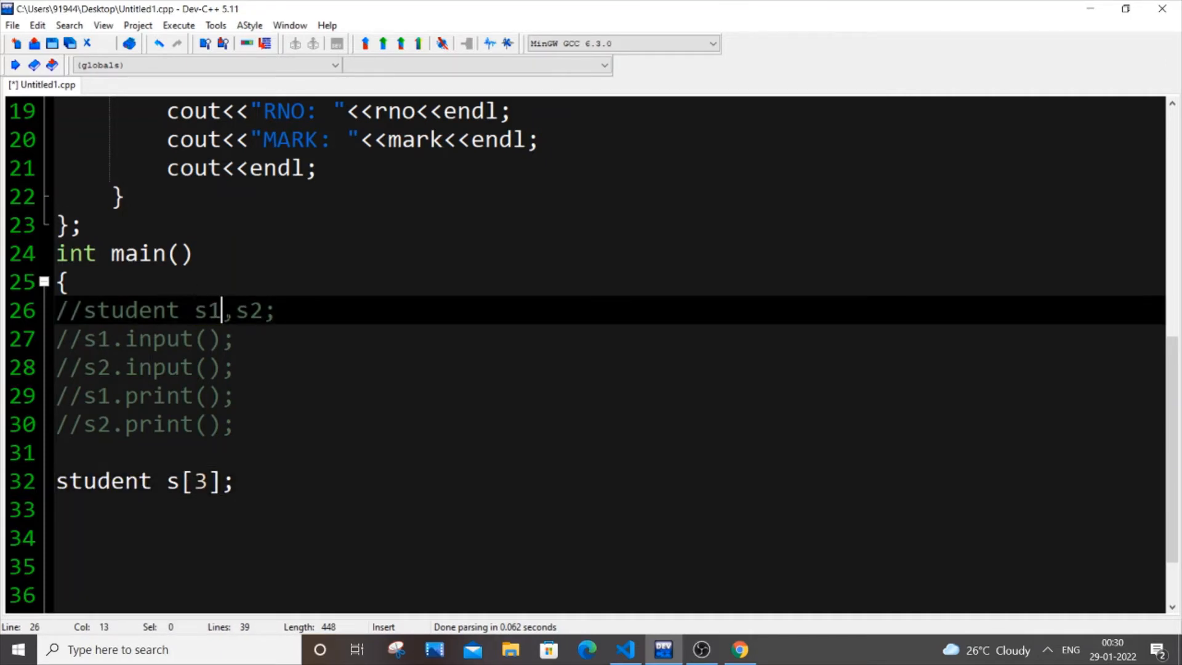
pyautogui.doubleClick(247, 311)
pyautogui.moveTo(166, 481); pyautogui.dragTo(58, 452)
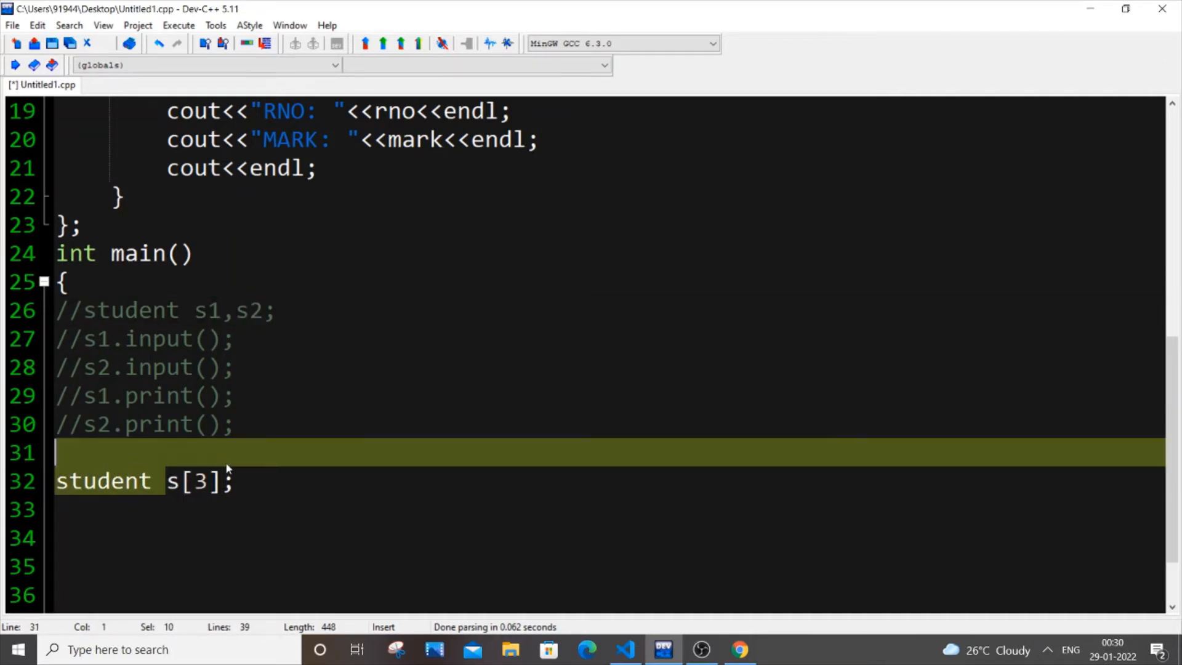
pyautogui.click(233, 481)
pyautogui.press('End')
pyautogui.press('Return')
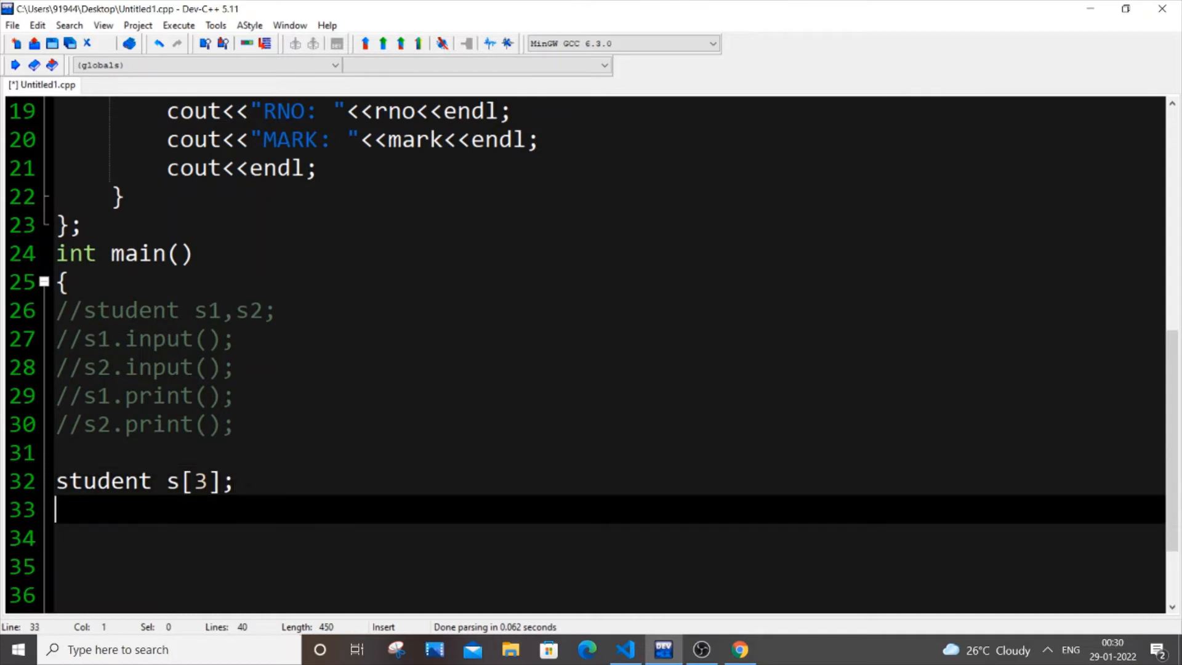
pyautogui.press('Return')
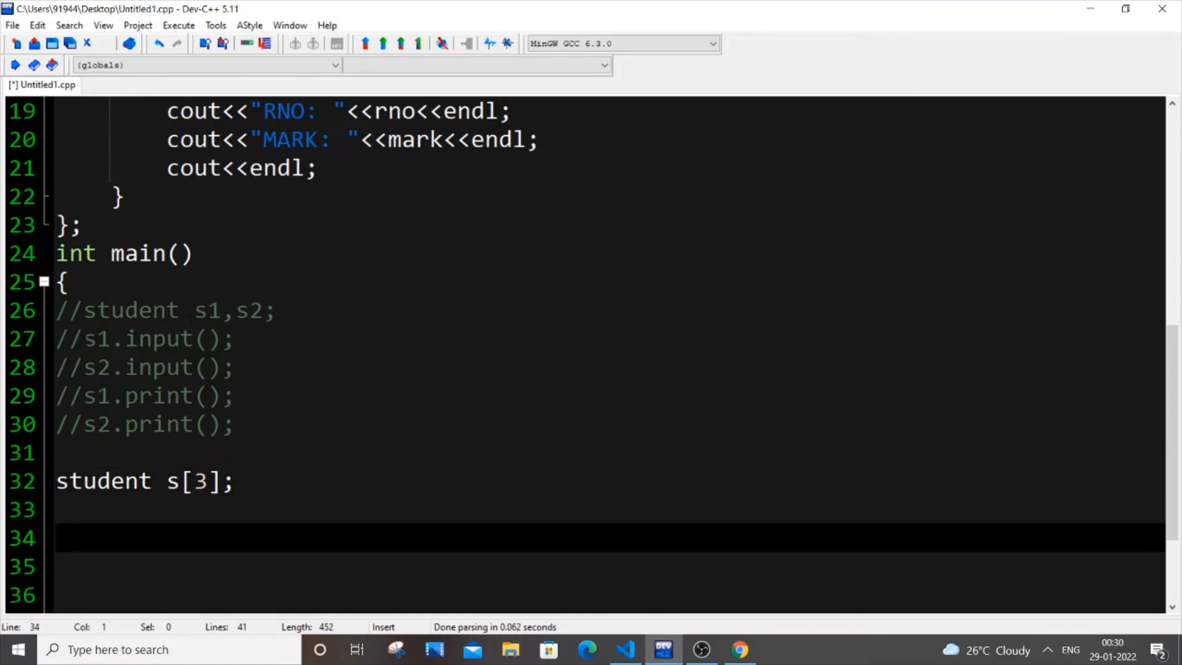
pyautogui.moveTo(83, 339); pyautogui.dragTo(236, 368)
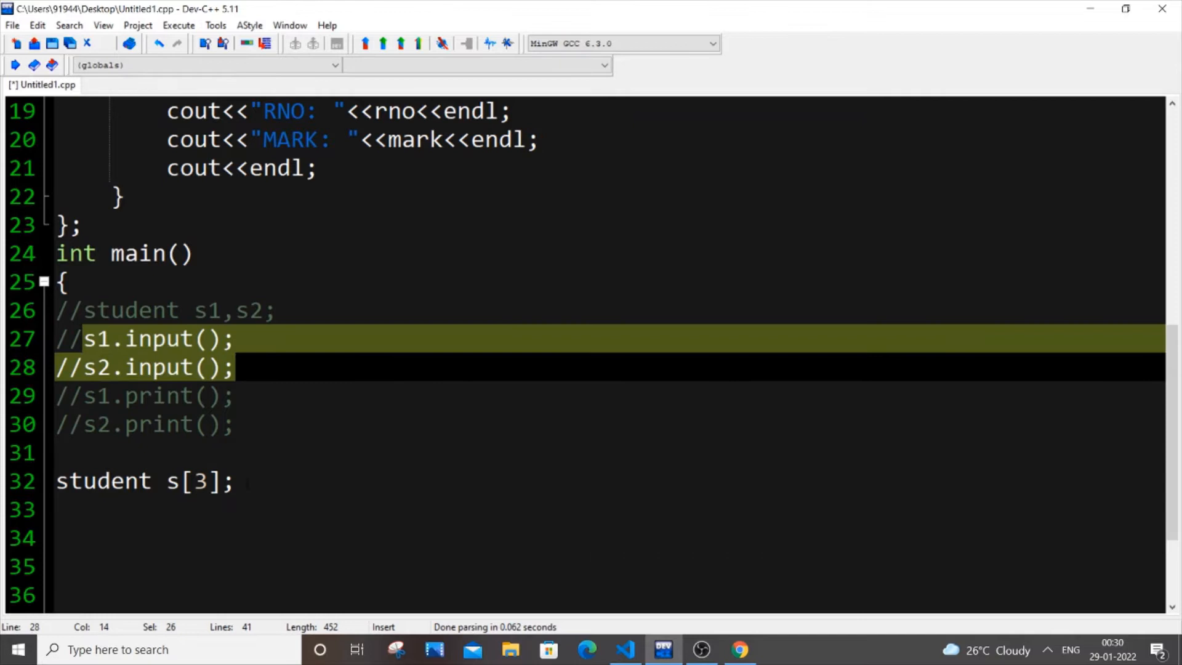
pyautogui.moveTo(165, 481); pyautogui.dragTo(231, 481)
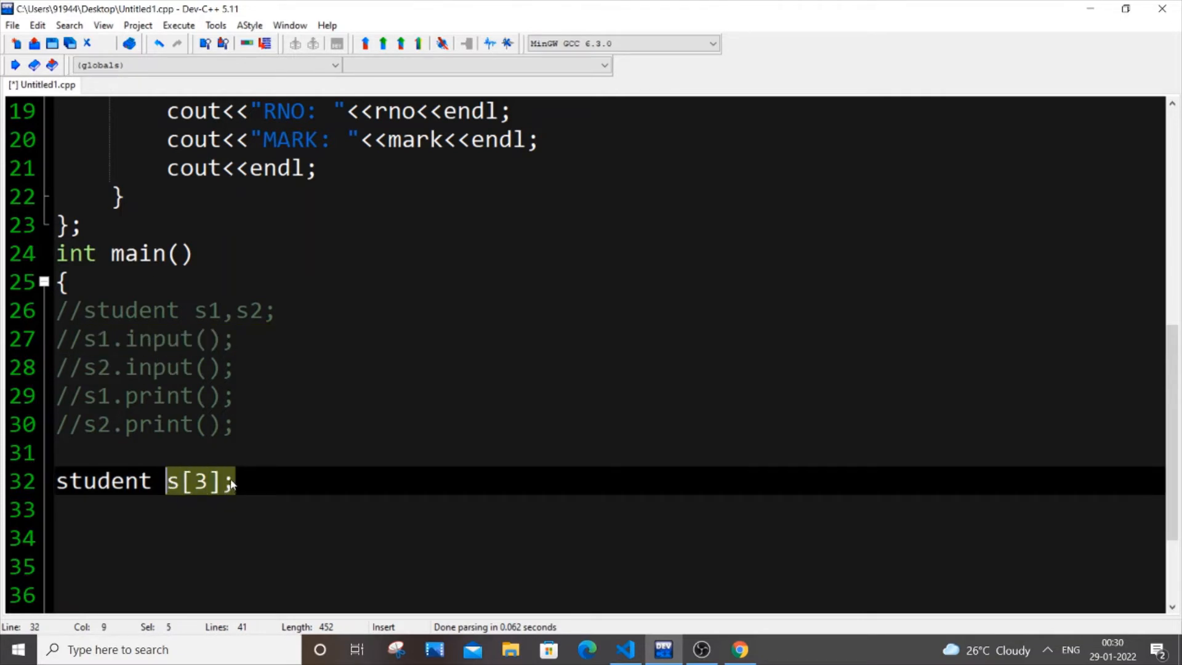
pyautogui.press('End')
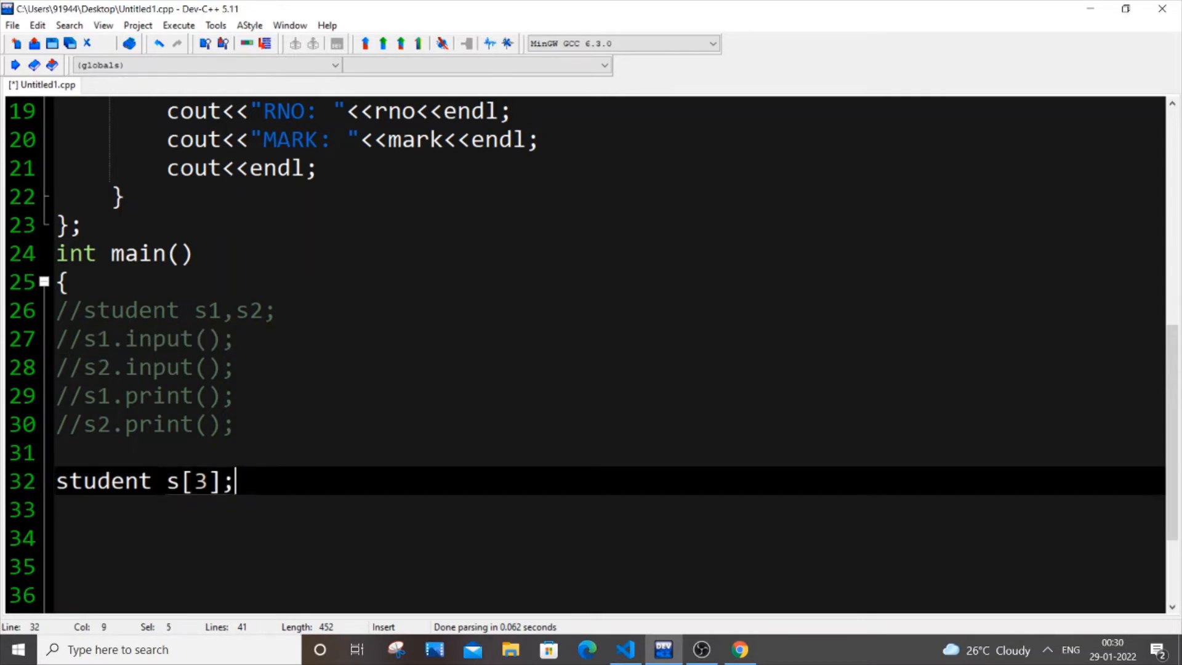
pyautogui.scroll(5, 592, 369)
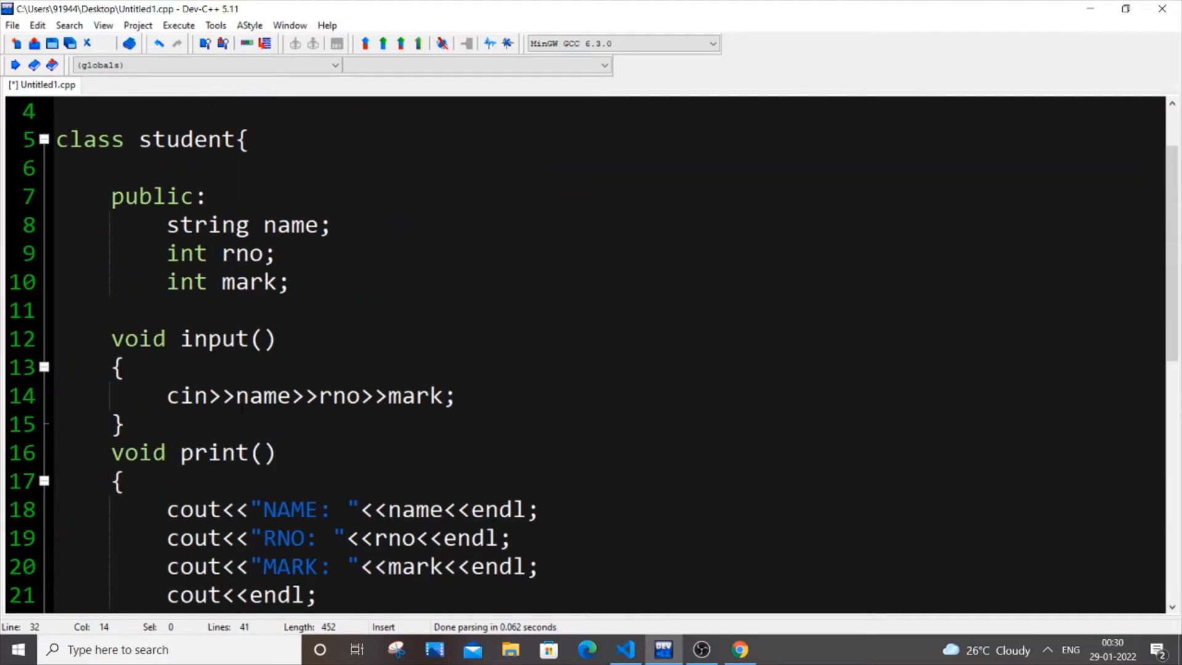
pyautogui.scroll(-7, 591, 370)
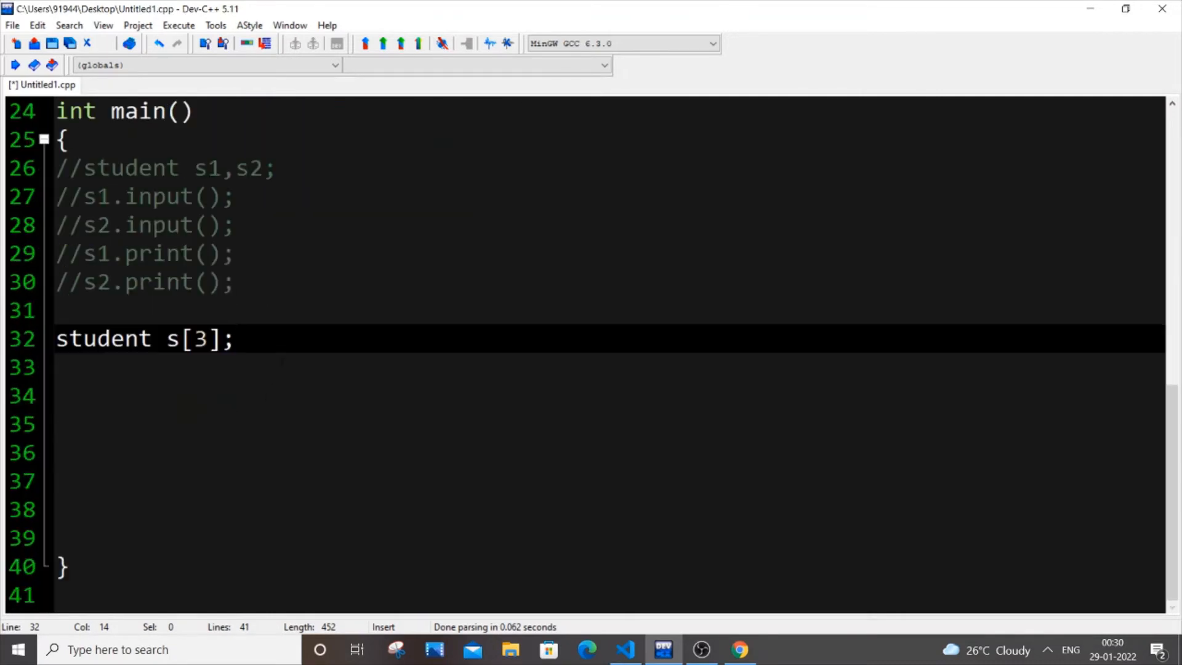
# Write the loop header for(int i=0;i<3;i++) with an empty braced body
pyautogui.press('Return')
pyautogui.press('Return')
pyautogui.write('for(')
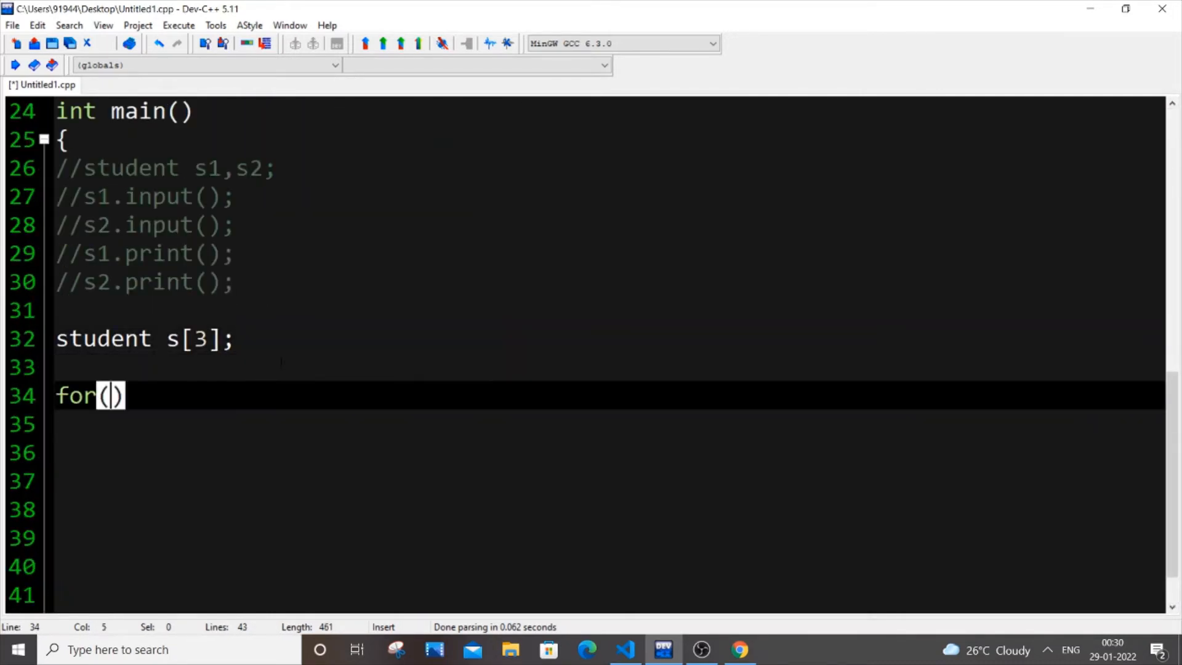
pyautogui.write('int i=0')
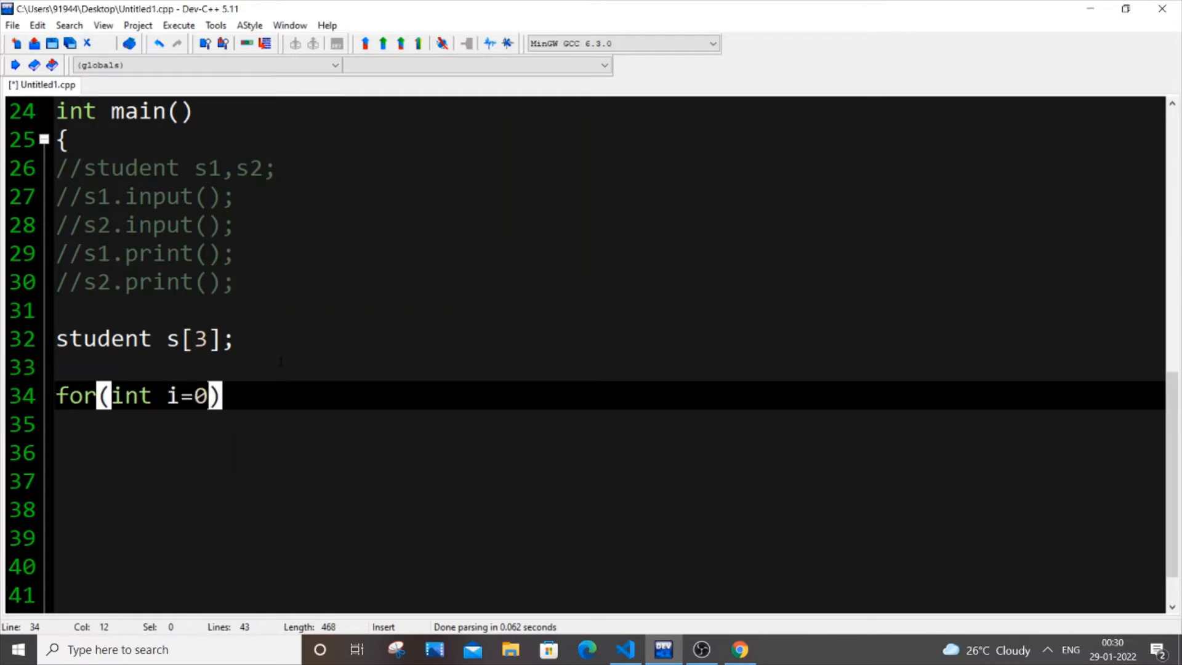
pyautogui.write(';i<3')
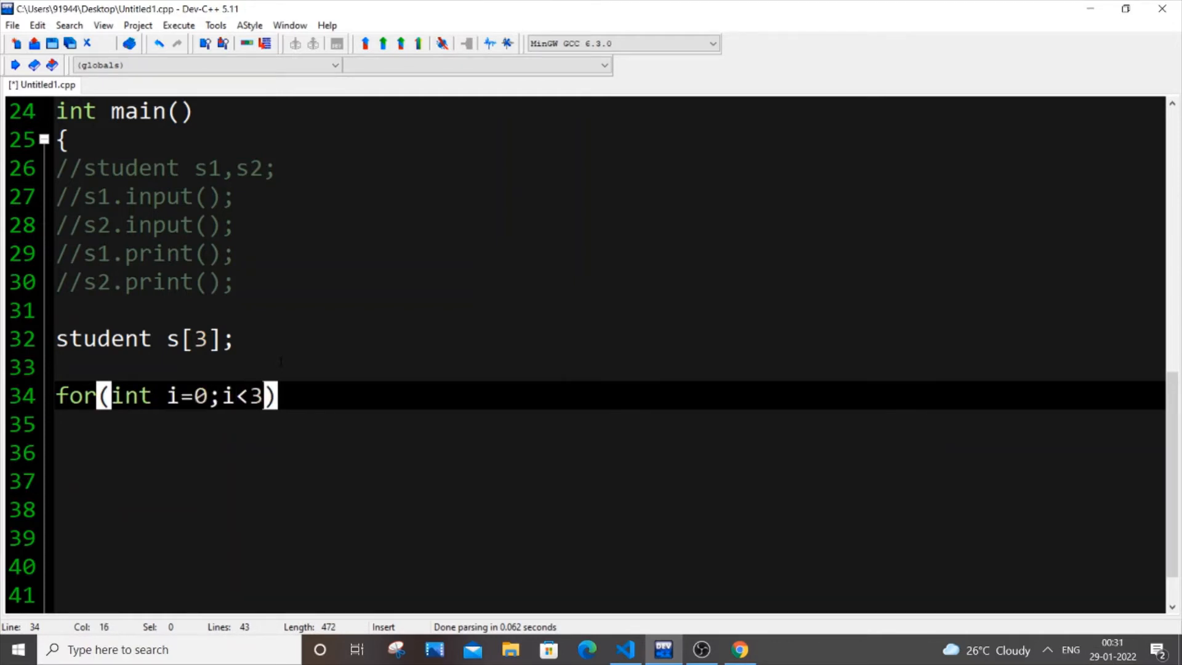
pyautogui.write(';i+')
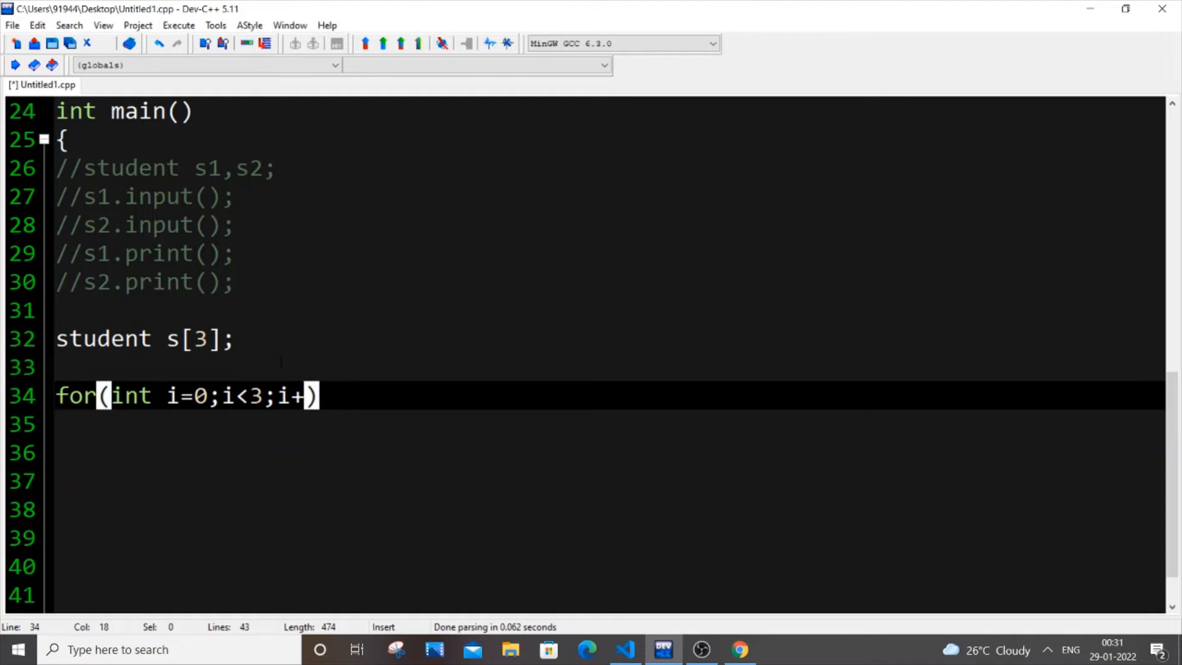
pyautogui.write('+')
pyautogui.press('End')
pyautogui.press('Return')
pyautogui.write('{')
pyautogui.press('Return')
pyautogui.write('}')
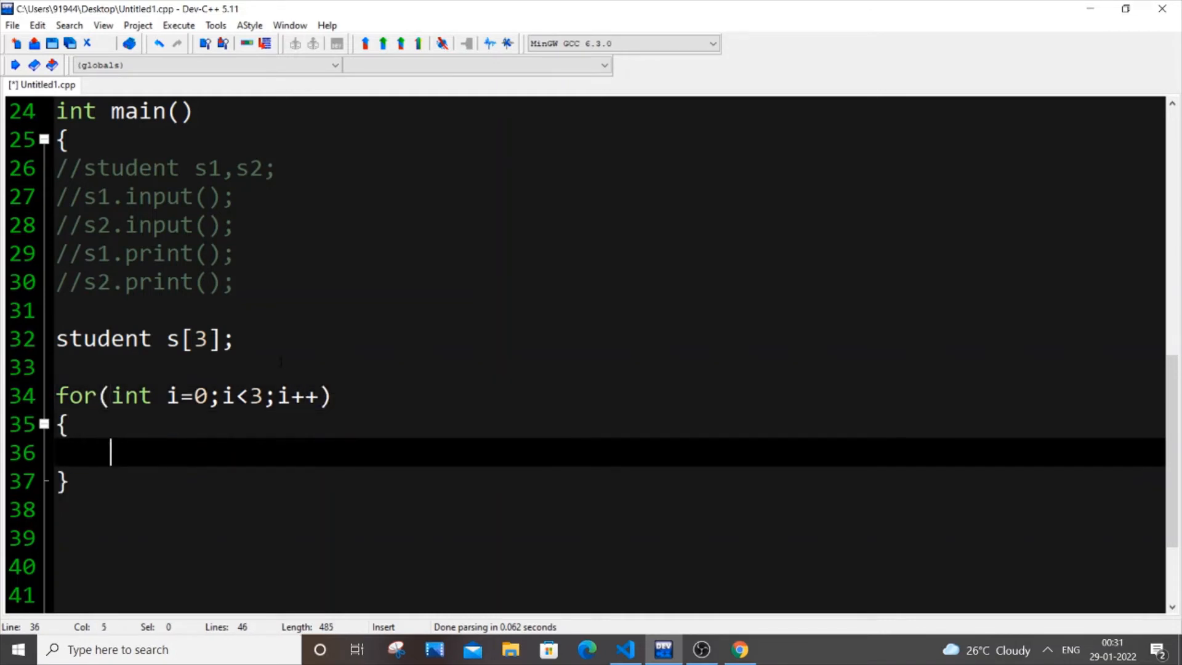
pyautogui.press('Up')
pyautogui.press('End')
pyautogui.press('Return')
# Call s[i].input(); inside the loop body and point out the indexed object
pyautogui.moveTo(211, 395); pyautogui.dragTo(192, 395)
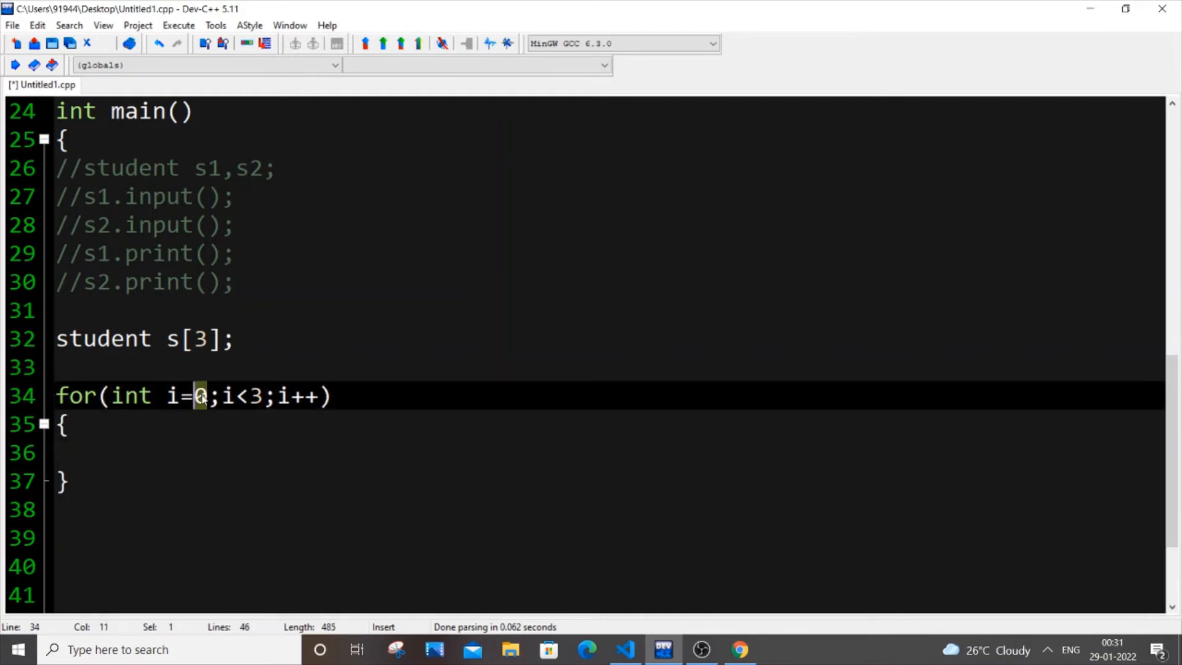
pyautogui.click(111, 453)
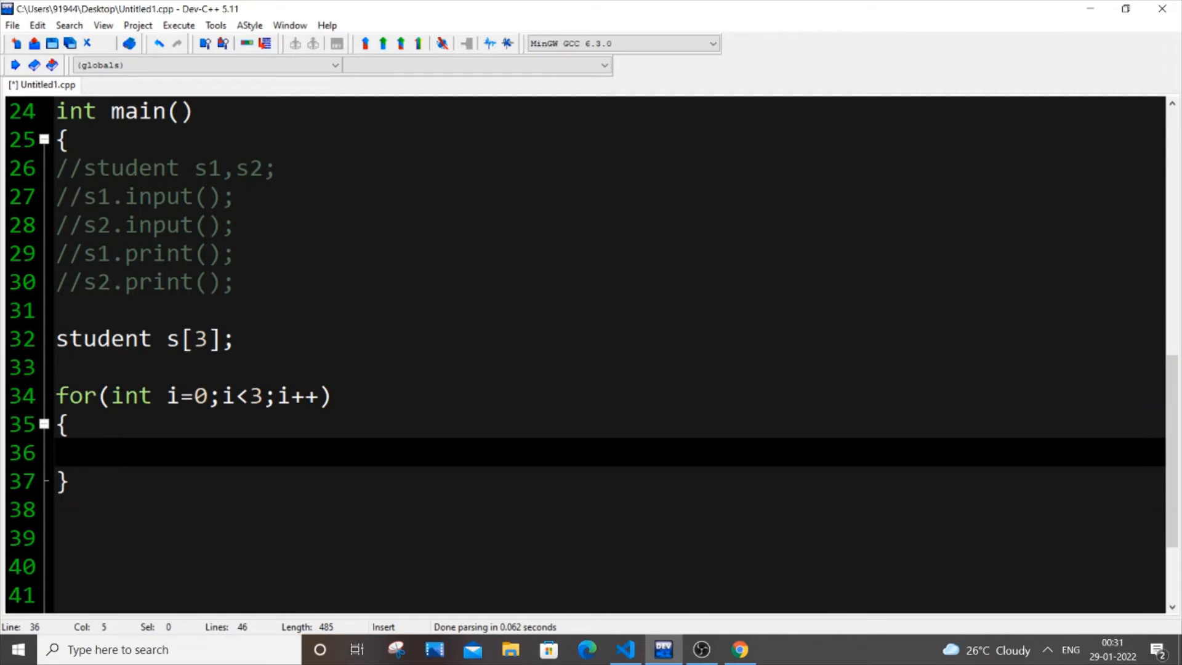
pyautogui.write('s')
pyautogui.write('[i]')
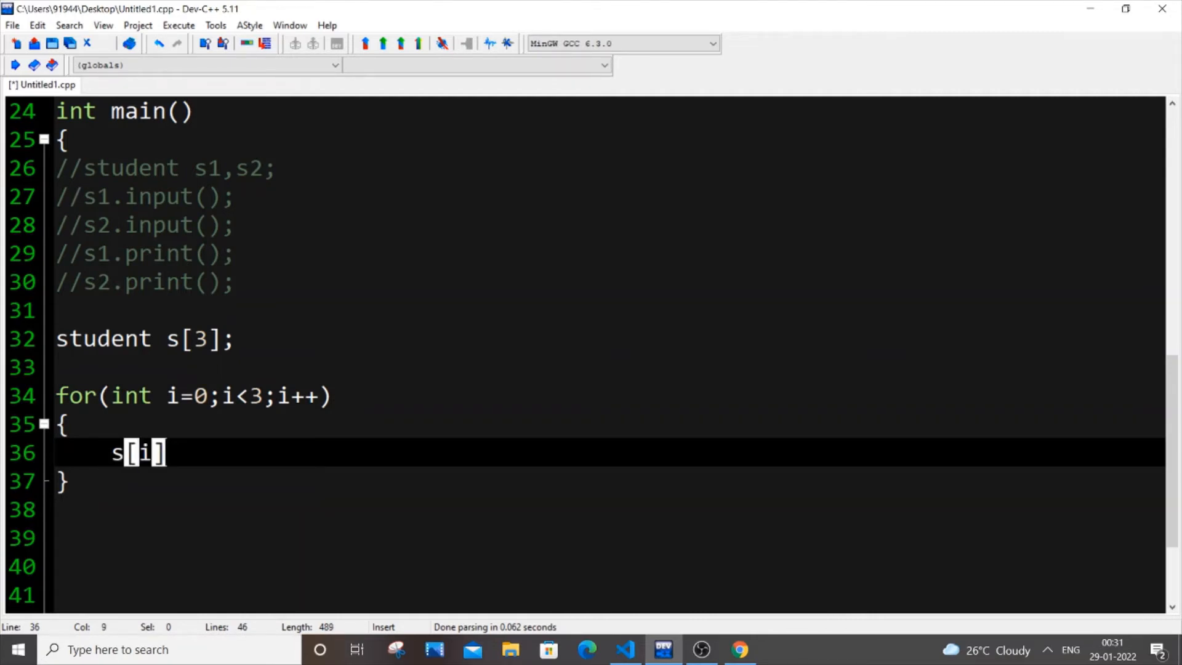
pyautogui.write('.input')
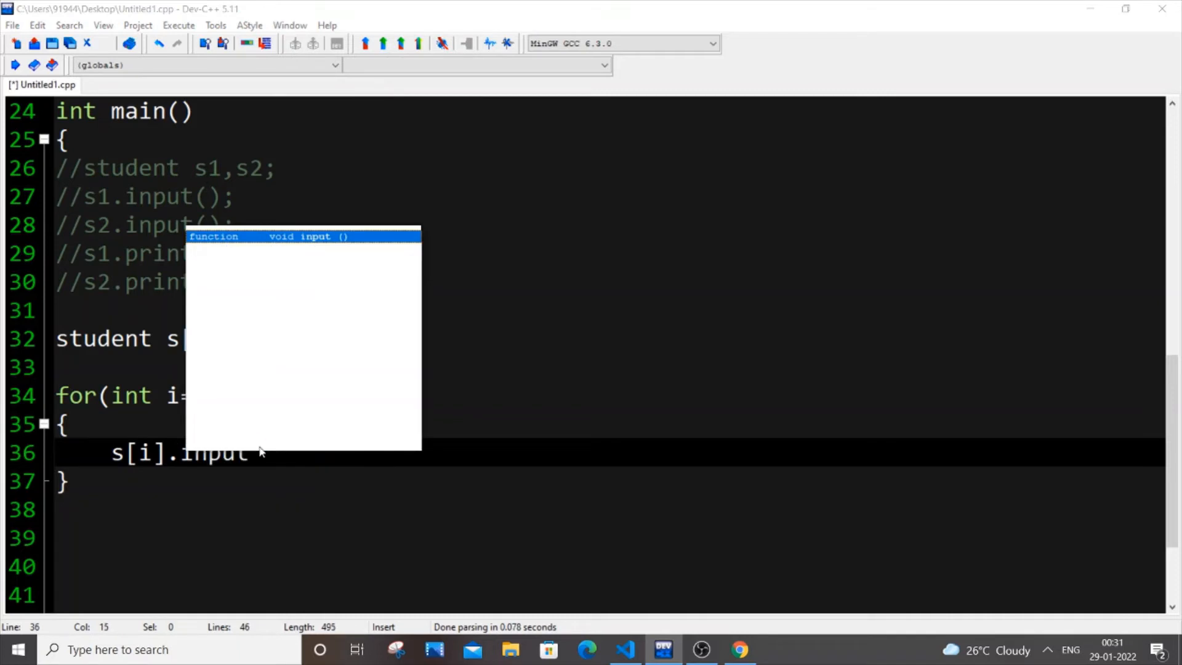
pyautogui.write('()')
pyautogui.press('Down')
pyautogui.write(';')
pyautogui.press('BackSpace')
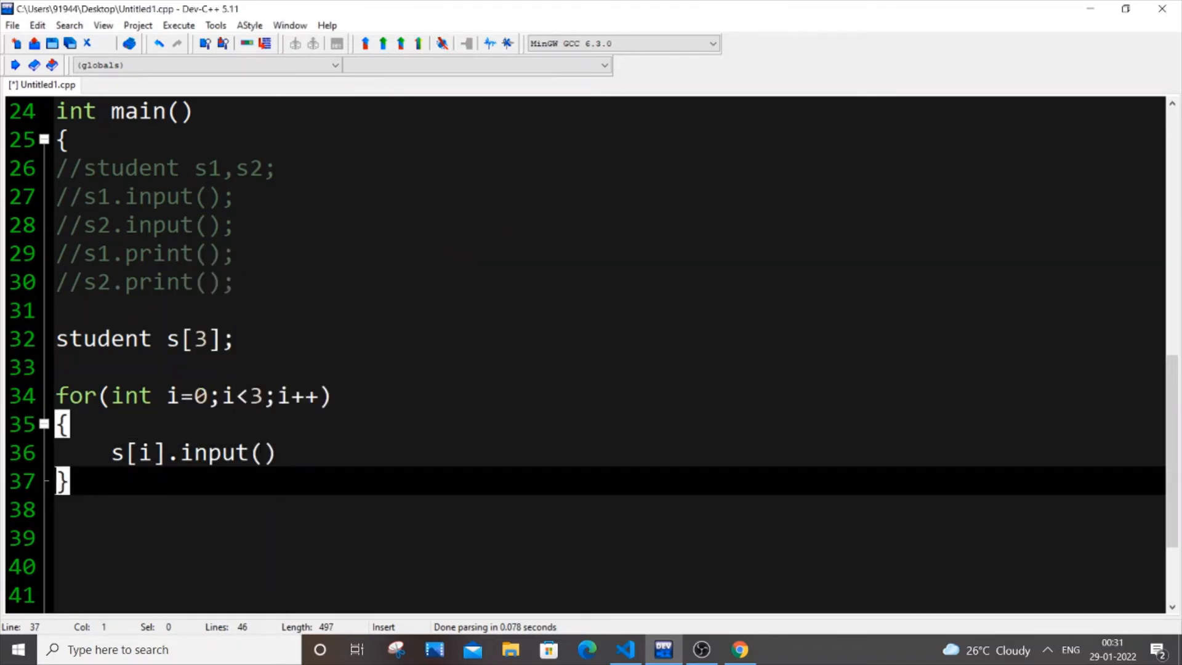
pyautogui.press('Up')
pyautogui.press('End')
pyautogui.write(';')
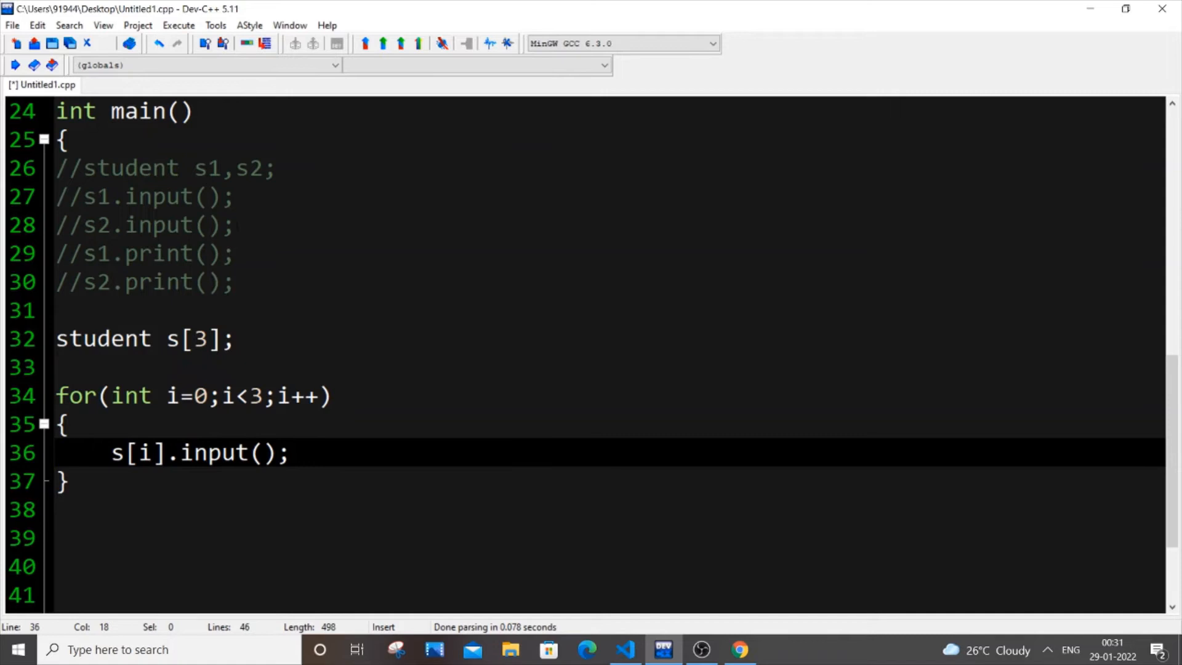
pyautogui.moveTo(234, 225); pyautogui.dragTo(57, 197)
pyautogui.moveTo(111, 453); pyautogui.dragTo(149, 452)
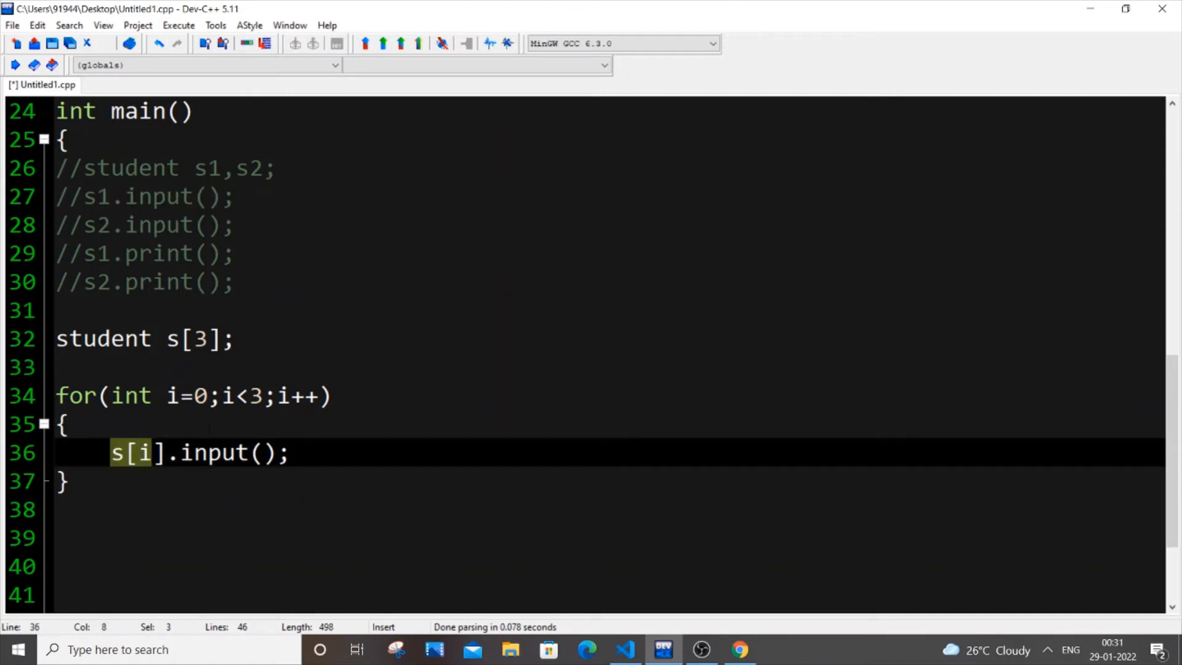
pyautogui.moveTo(290, 453); pyautogui.dragTo(169, 453)
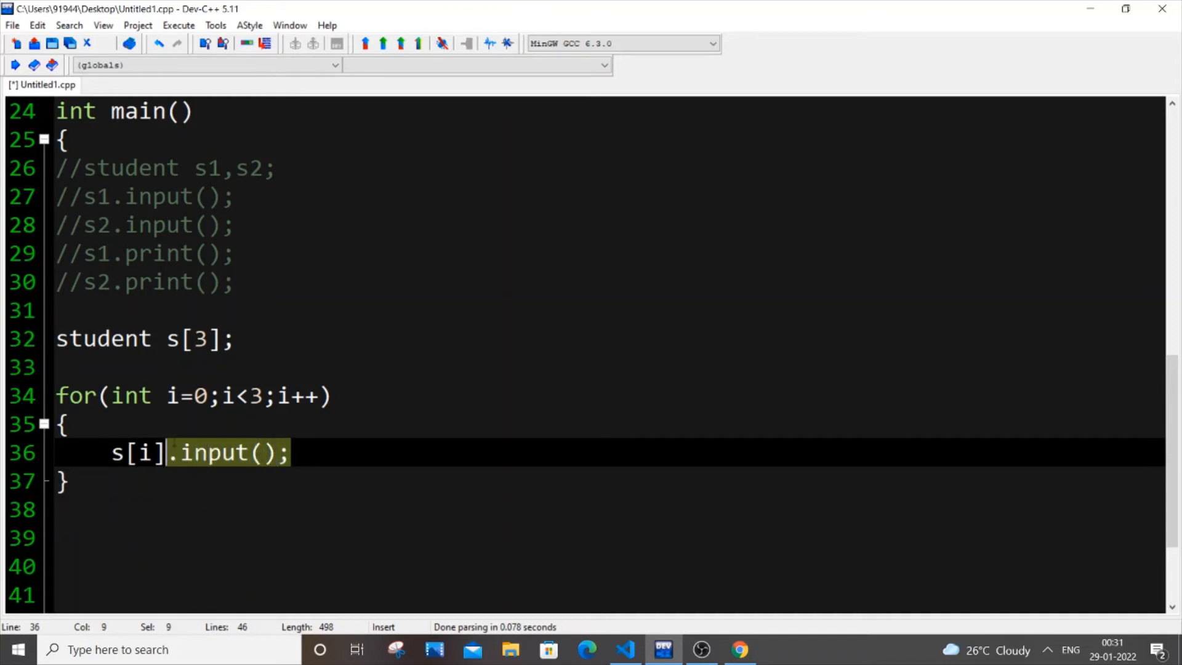
pyautogui.moveTo(70, 481); pyautogui.dragTo(56, 395)
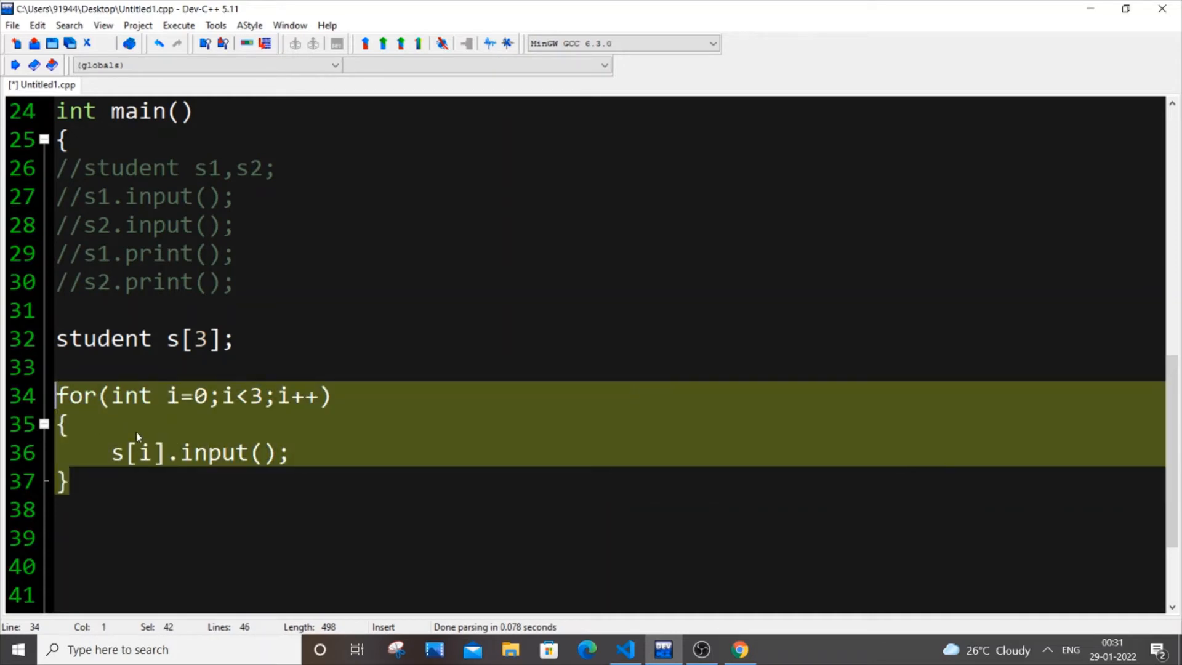
pyautogui.scroll(4, 136, 431)
pyautogui.scroll(-4, 136, 431)
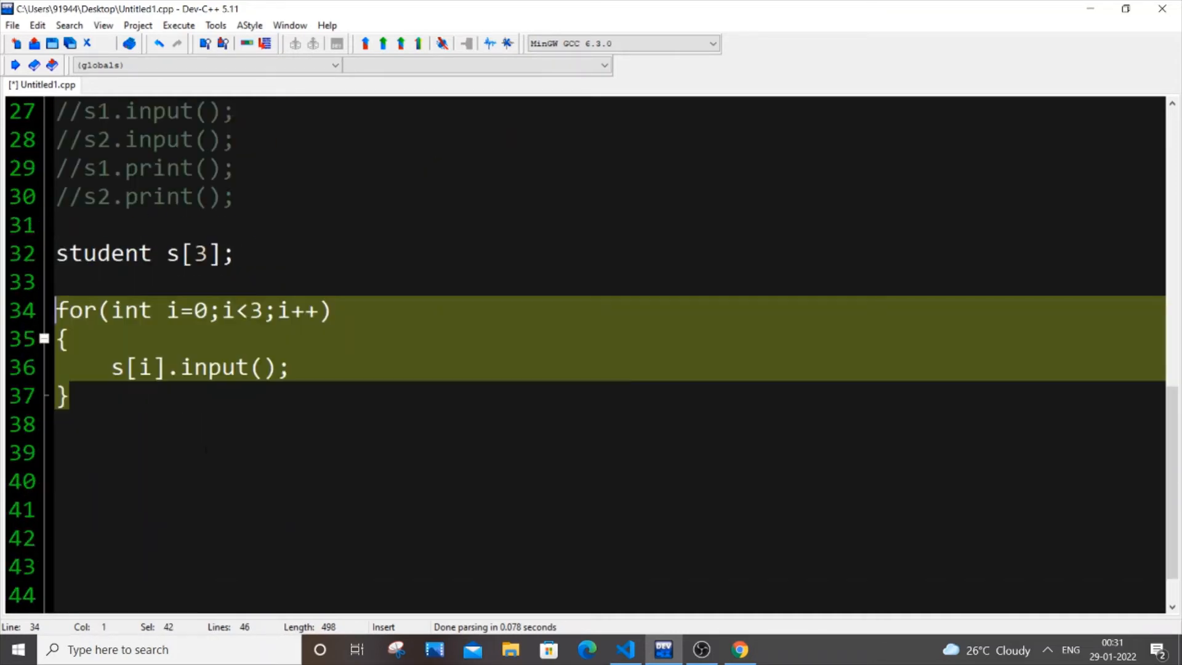
# Paste a second copy of the loop calling s[i].print(); and save the file
pyautogui.press('Right')
pyautogui.press('Return')
pyautogui.write('for(int i=0;i<3;i++) { \ts[i].input(); }')
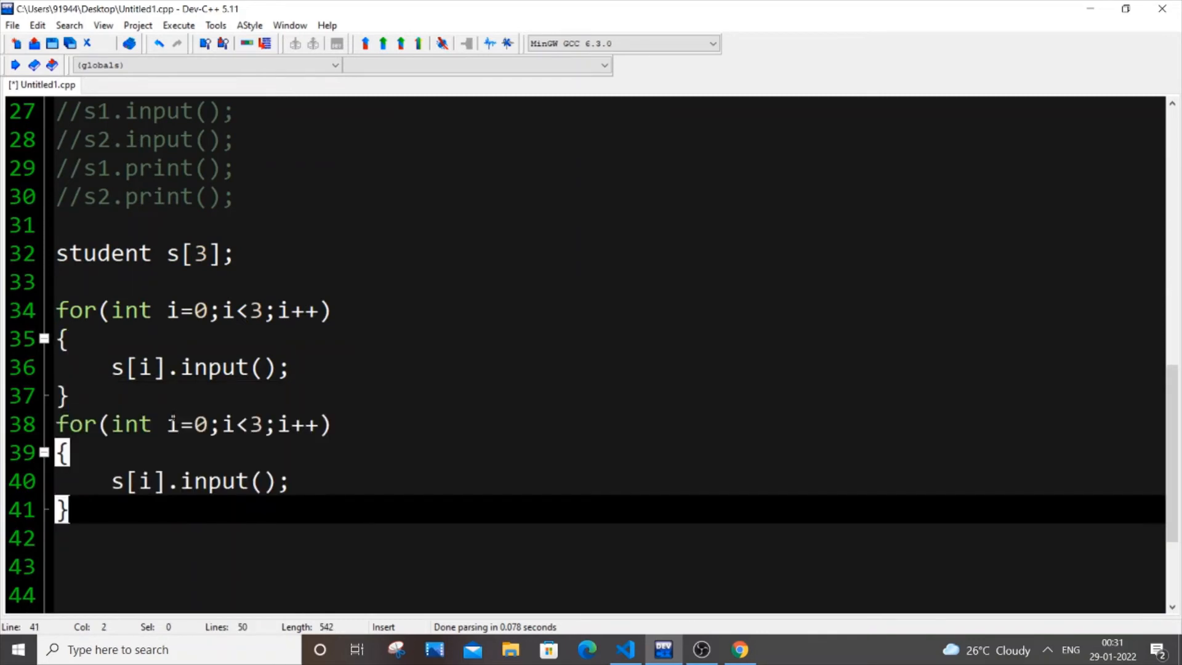
pyautogui.click(251, 482)
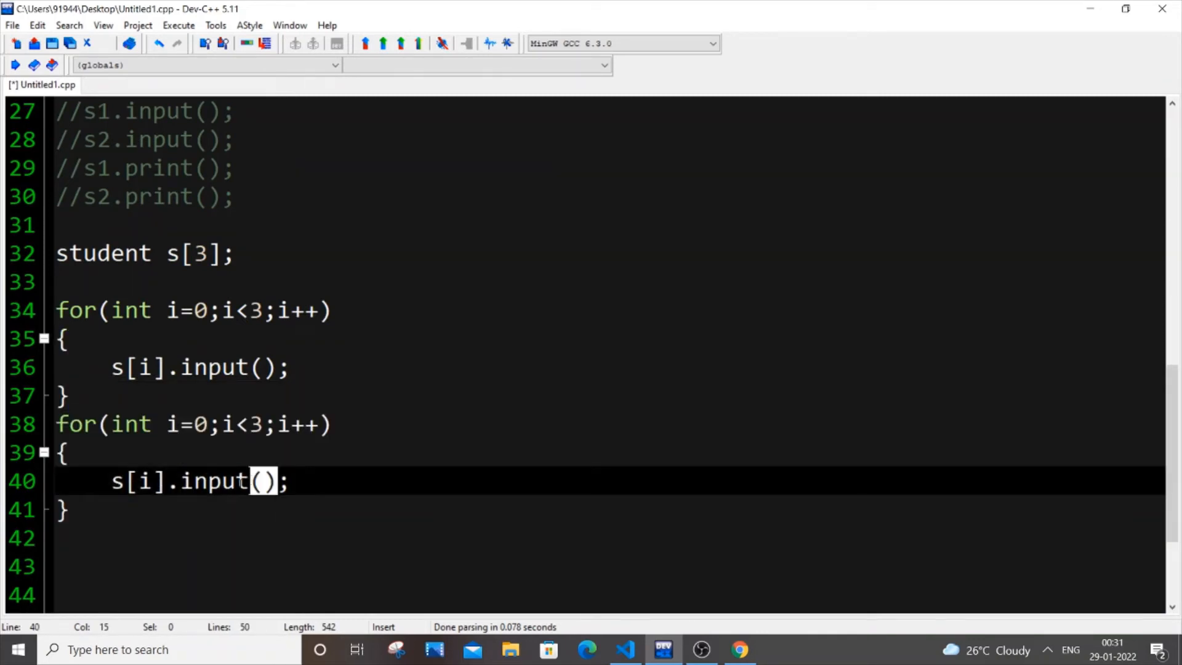
pyautogui.press('BackSpace')
pyautogui.press('BackSpace')
pyautogui.press('BackSpace')
pyautogui.write('print')
pyautogui.press('End')
pyautogui.hotkey('ctrl', 's')
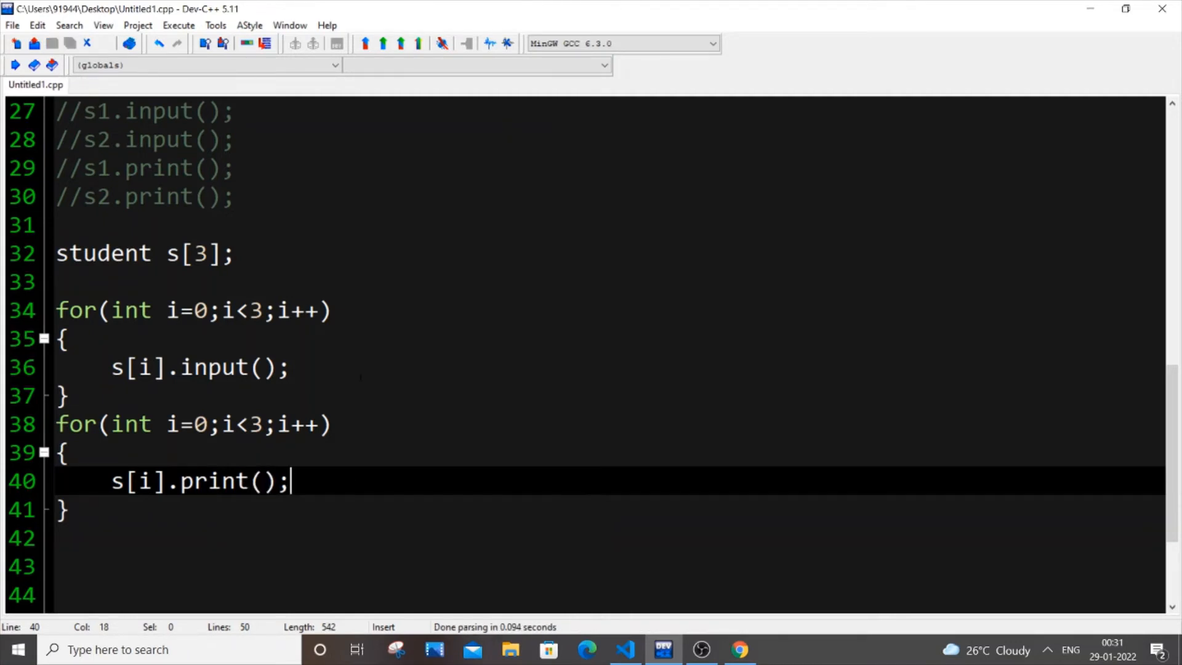
pyautogui.scroll(3, 592, 370)
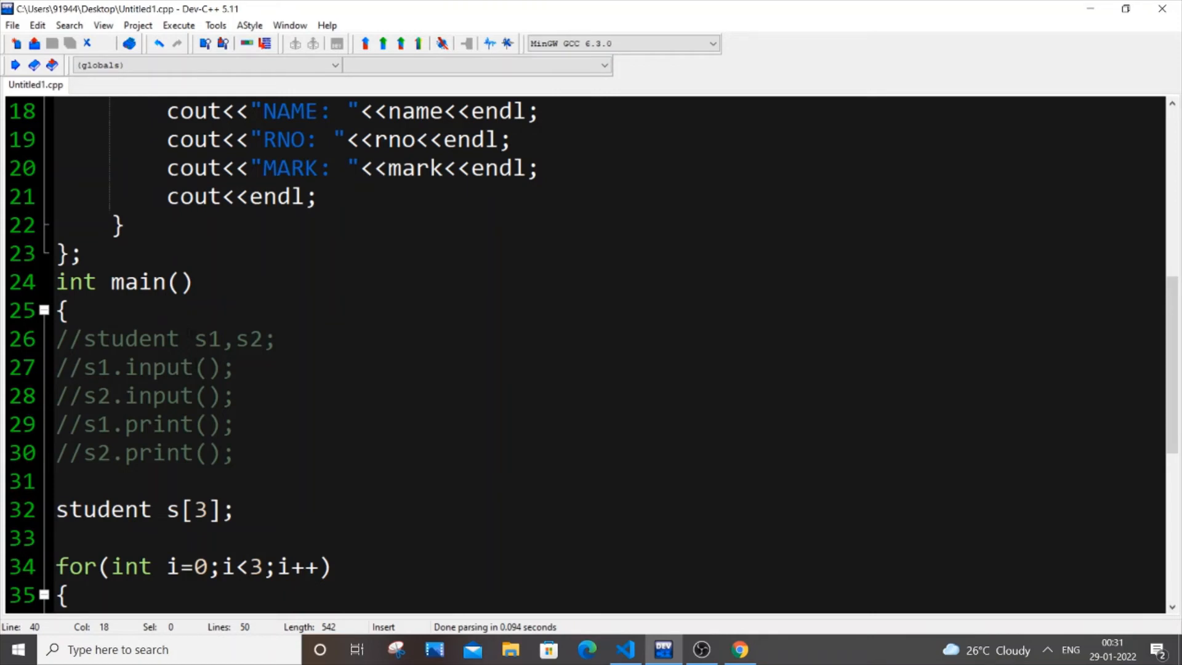
# Review the old s1 name, the s[3] array and the print call in the second loop
pyautogui.doubleClick(208, 339)
pyautogui.scroll(-2, 591, 369)
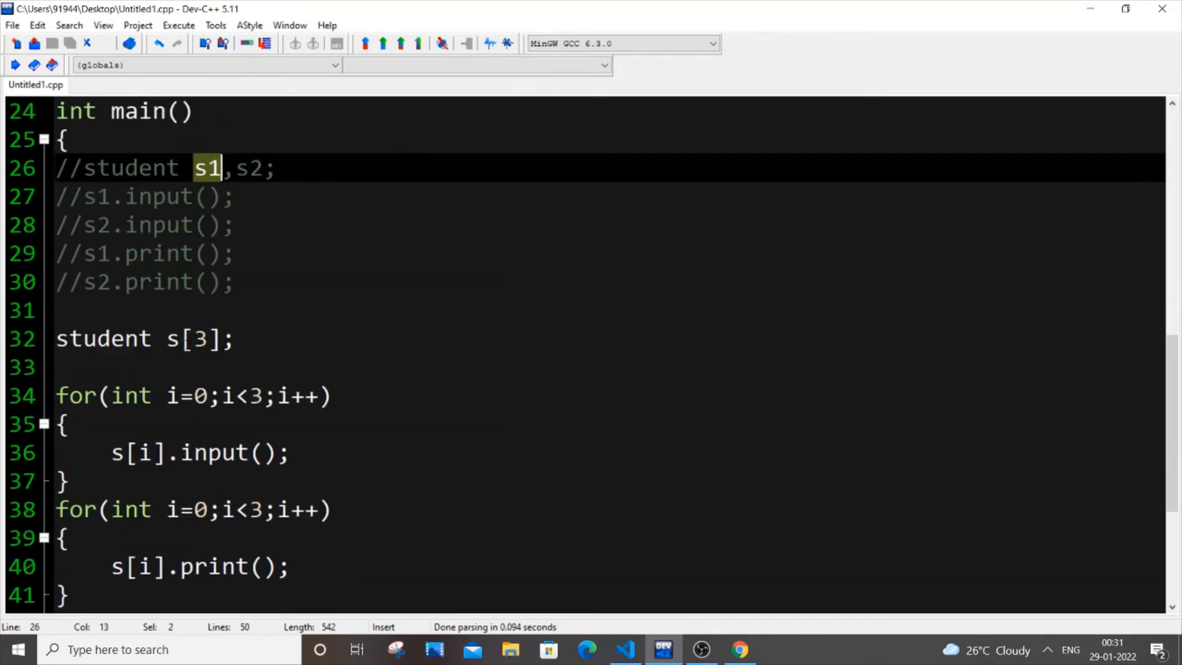
pyautogui.doubleClick(194, 338)
pyautogui.scroll(-2, 591, 369)
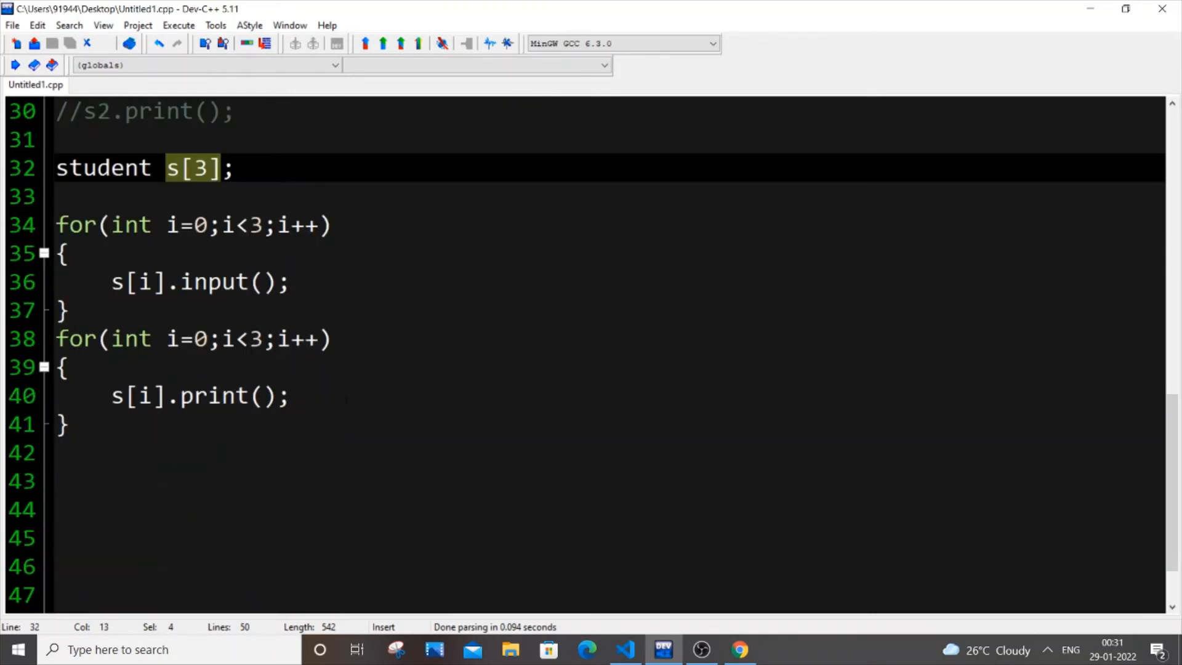
pyautogui.doubleClick(212, 395)
pyautogui.click(291, 282)
pyautogui.scroll(3, 591, 370)
pyautogui.scroll(-4, 591, 370)
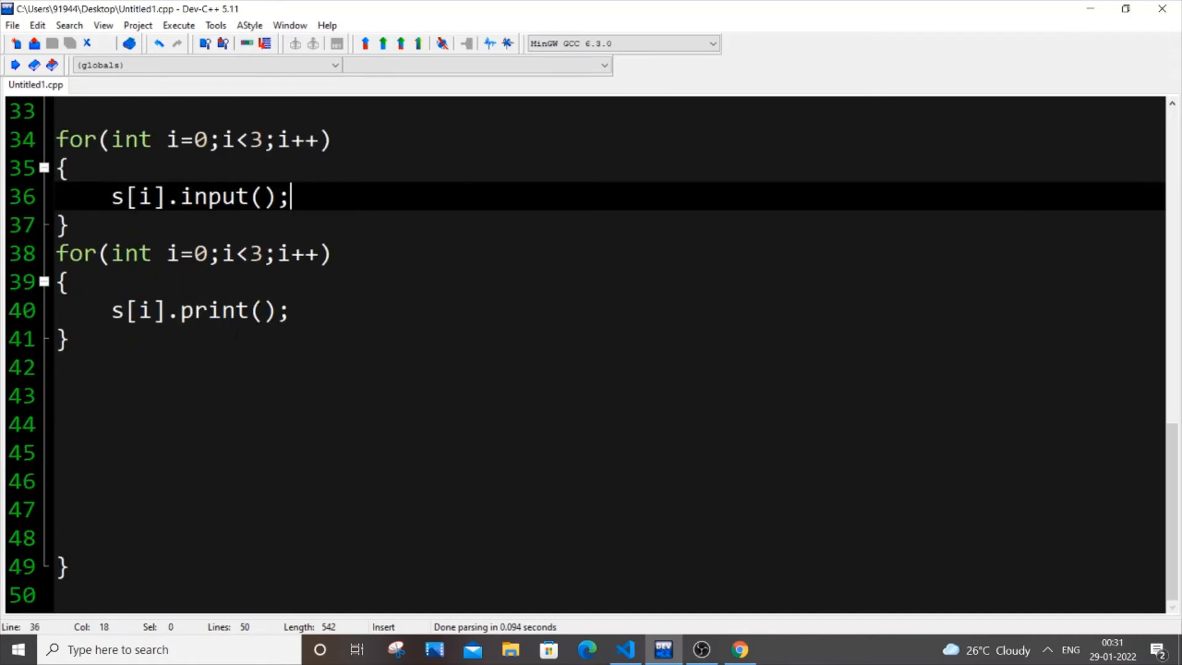
pyautogui.scroll(4, 591, 369)
# Compile and run, entering j 30 100, k 40 150 and l 50 200 to print all three students
pyautogui.click(179, 25)
pyautogui.click(204, 72)
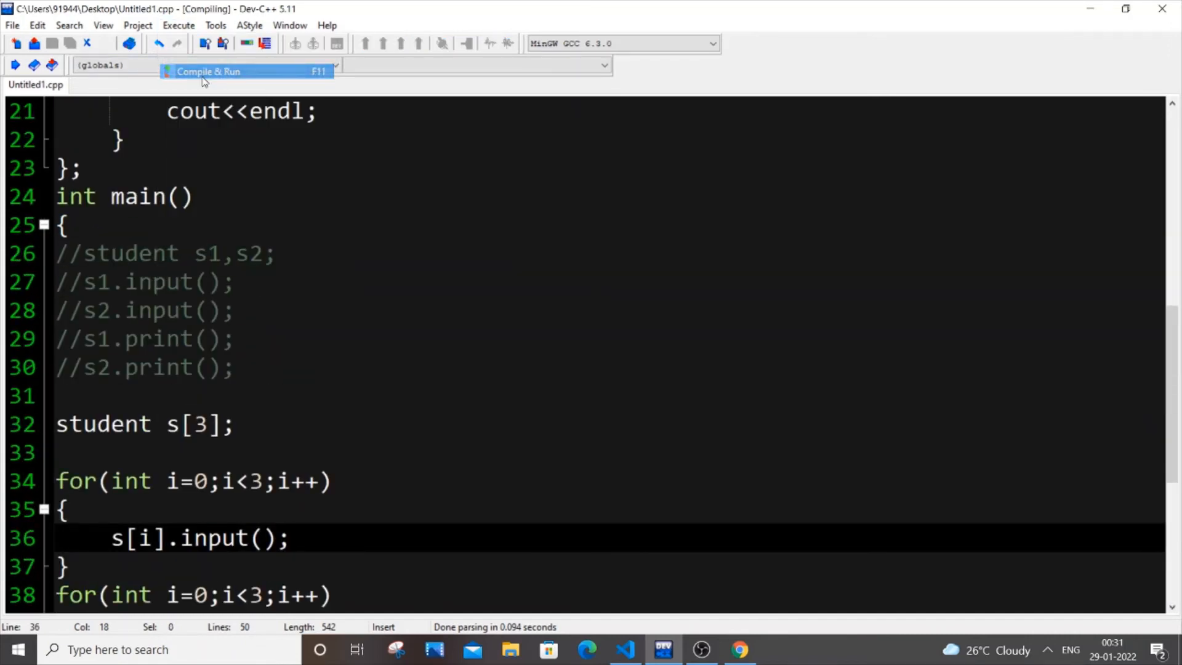
pyautogui.scroll(5, 591, 369)
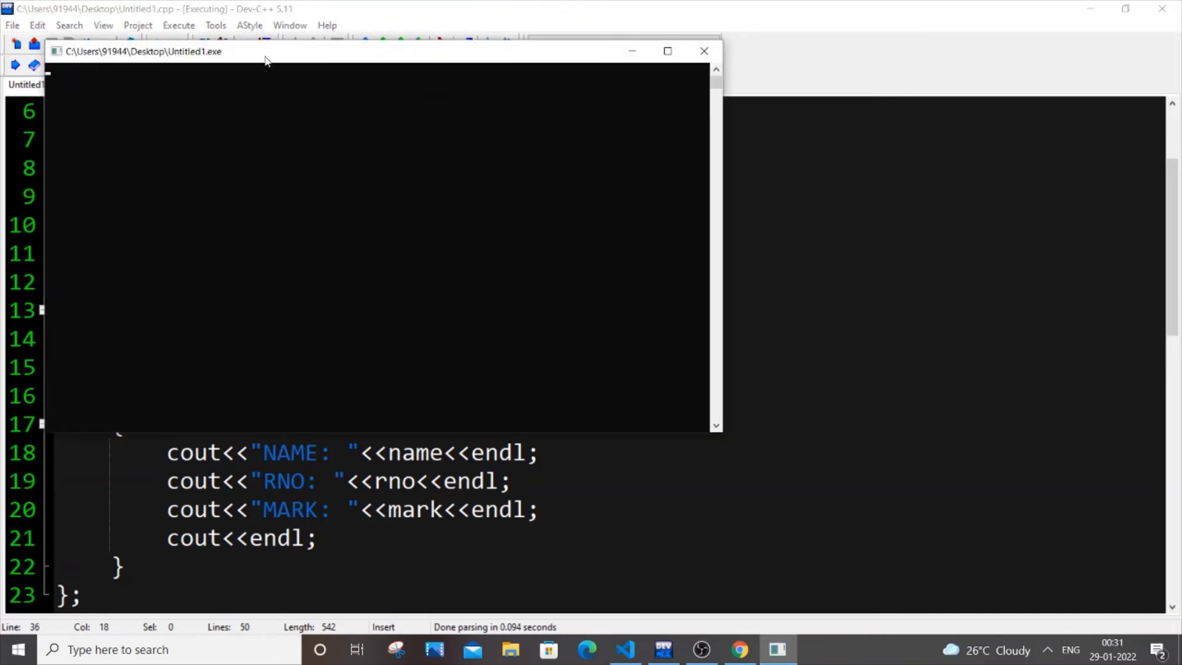
pyautogui.moveTo(274, 46); pyautogui.dragTo(702, 261)
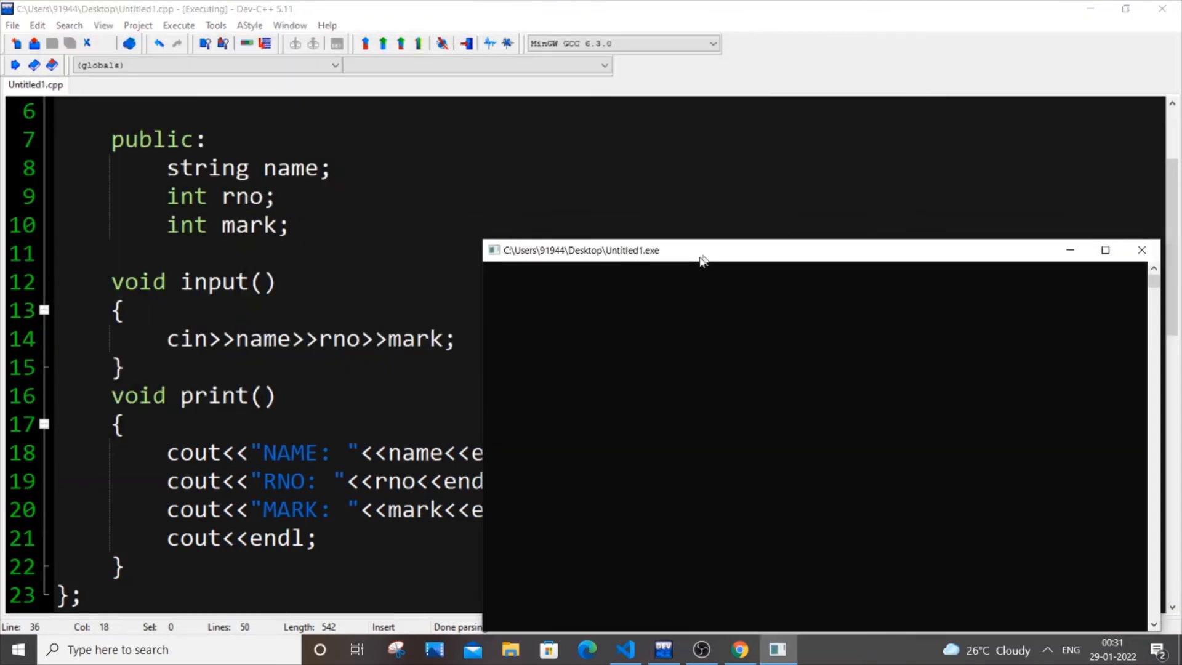
pyautogui.scroll(-6, 277, 369)
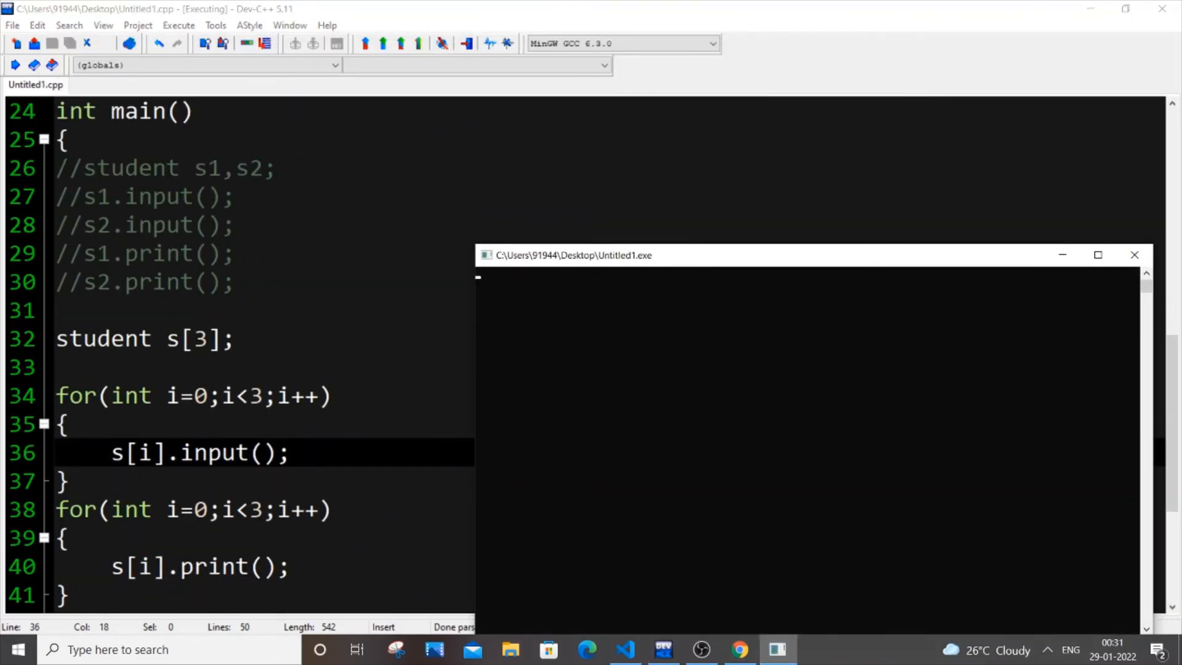
pyautogui.write('j 30')
pyautogui.write(' 100')
pyautogui.press('Return')
pyautogui.write('k 40')
pyautogui.write(' 150')
pyautogui.press('Return')
pyautogui.write('l ')
pyautogui.write('50 200')
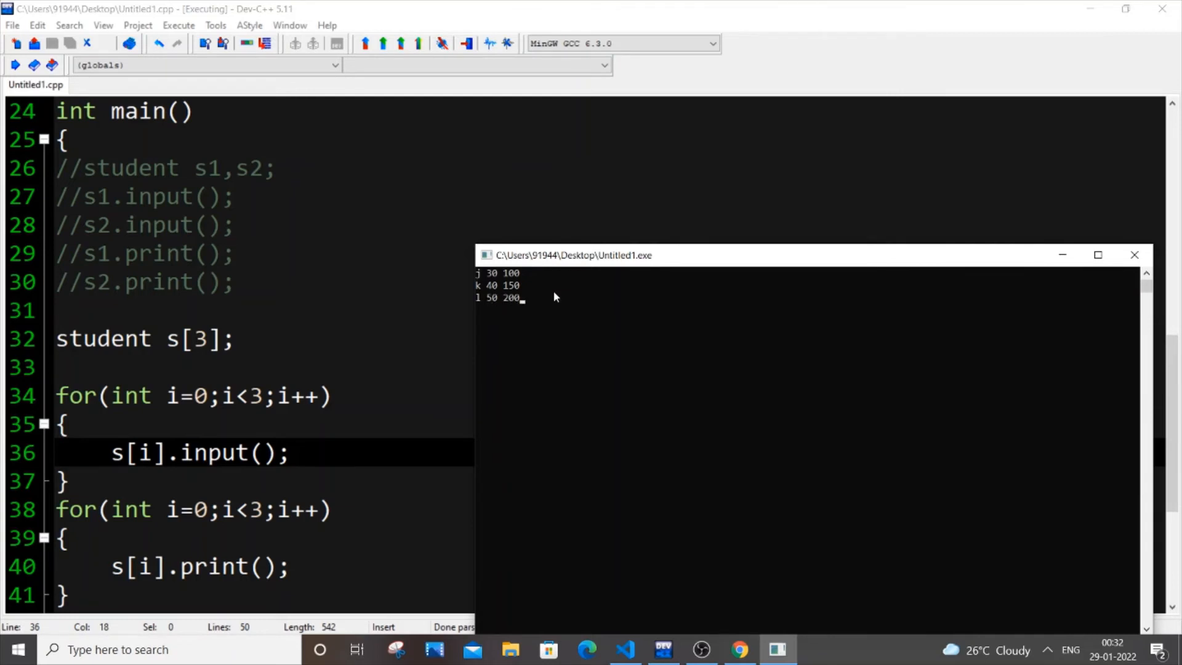
pyautogui.press('Return')
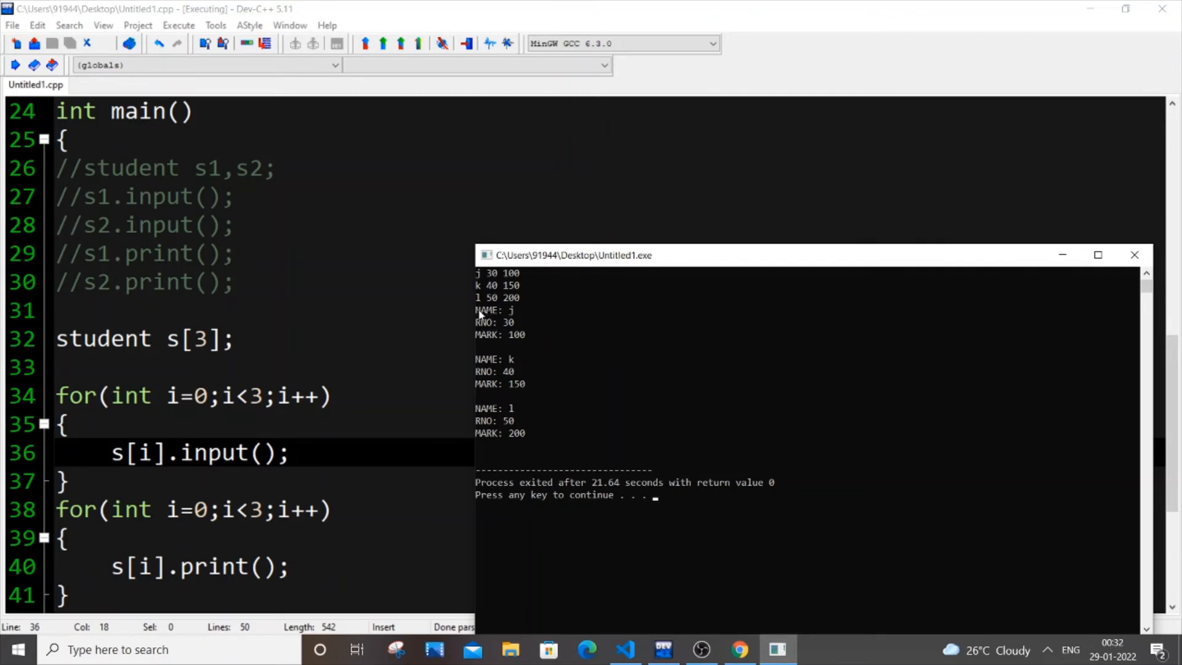
pyautogui.moveTo(476, 309); pyautogui.dragTo(517, 310)
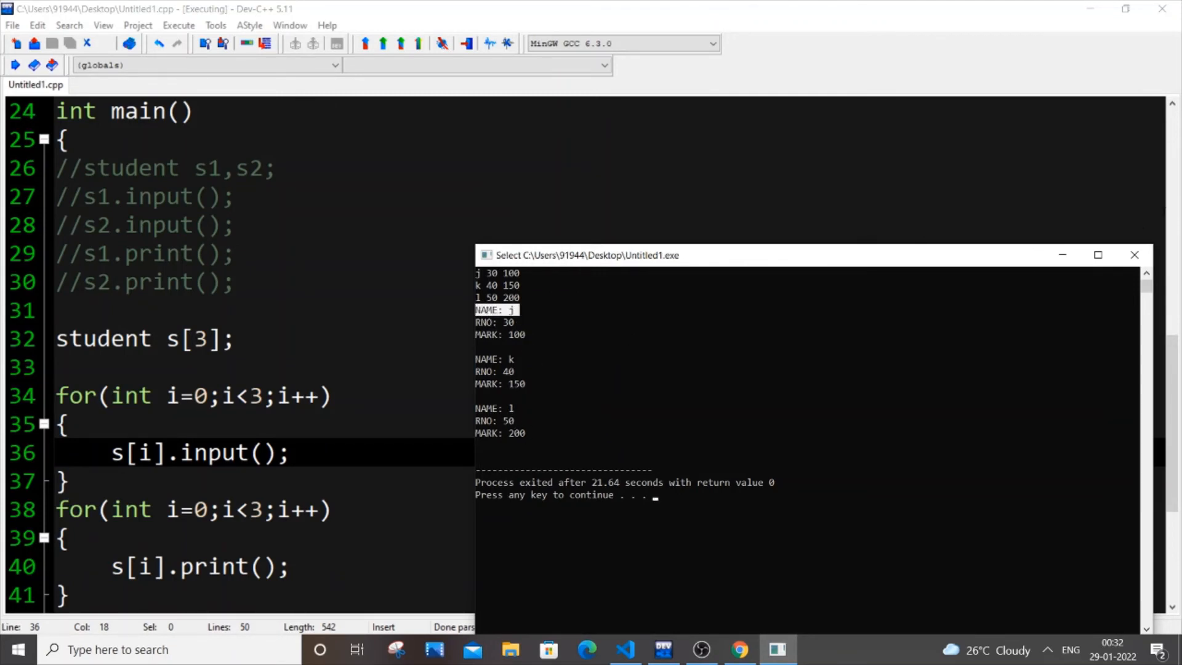
pyautogui.scroll(-2, 286, 368)
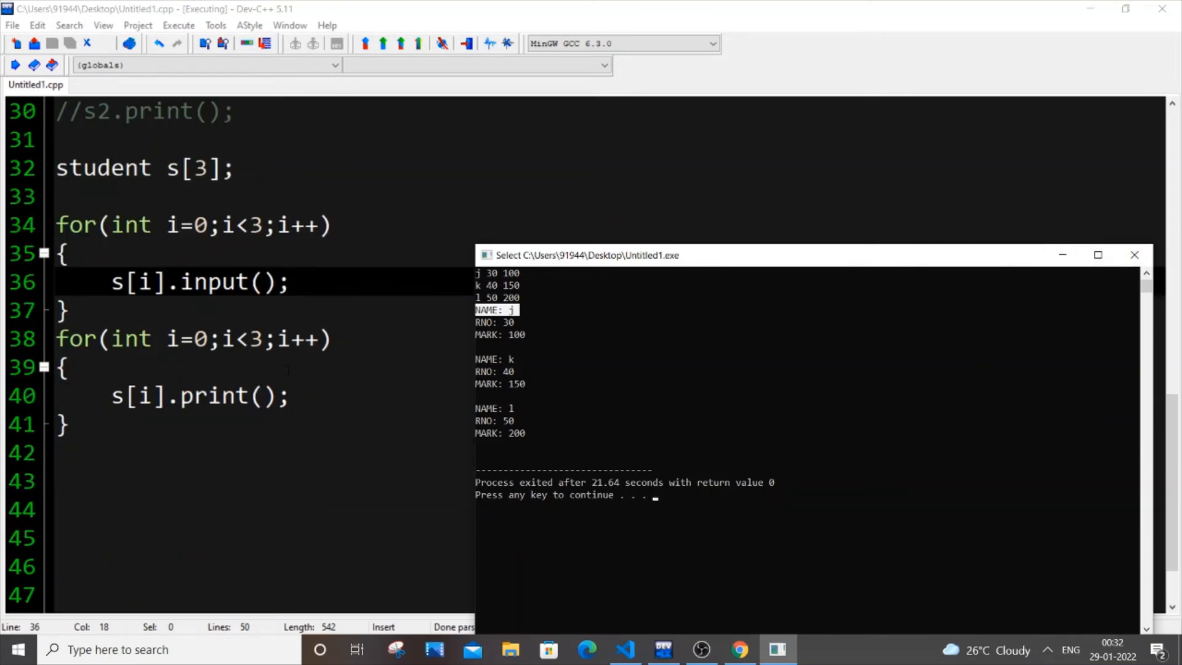
pyautogui.scroll(4, 286, 368)
pyautogui.scroll(4, 286, 367)
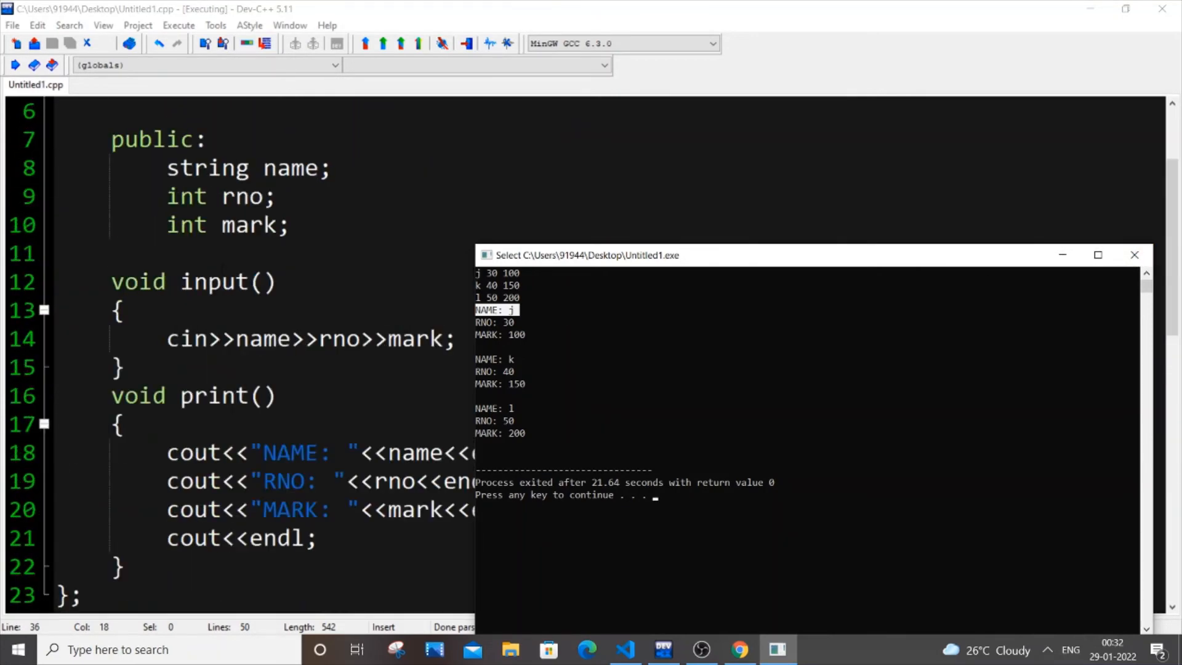
pyautogui.scroll(-5, 286, 368)
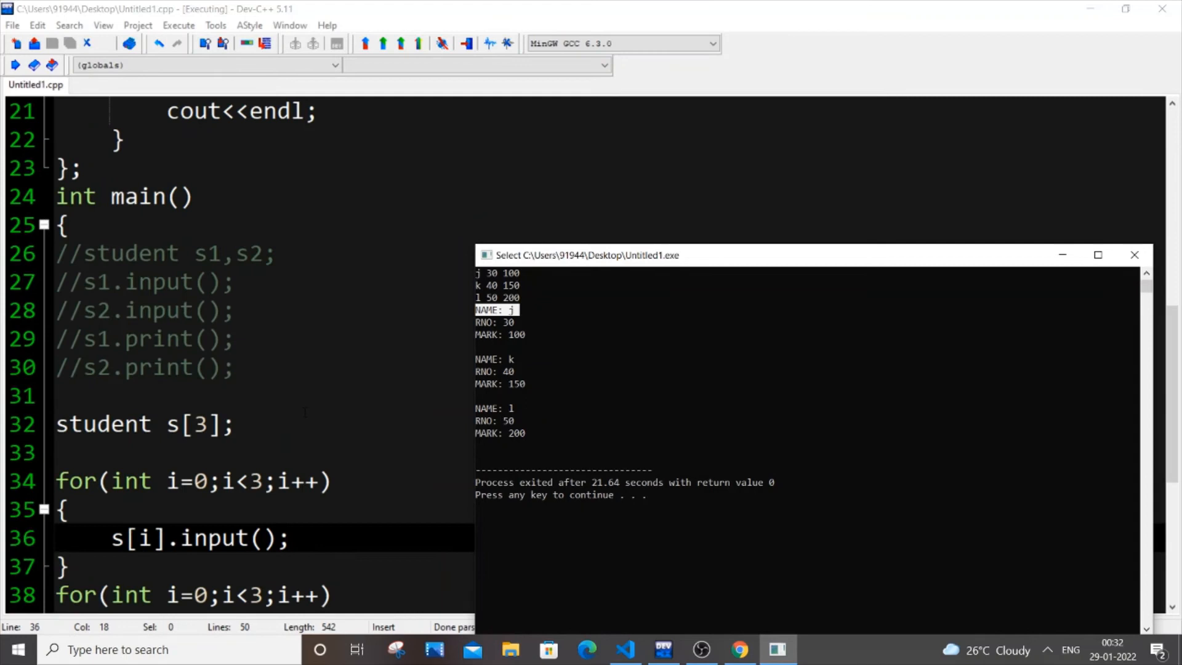
pyautogui.scroll(-3, 286, 368)
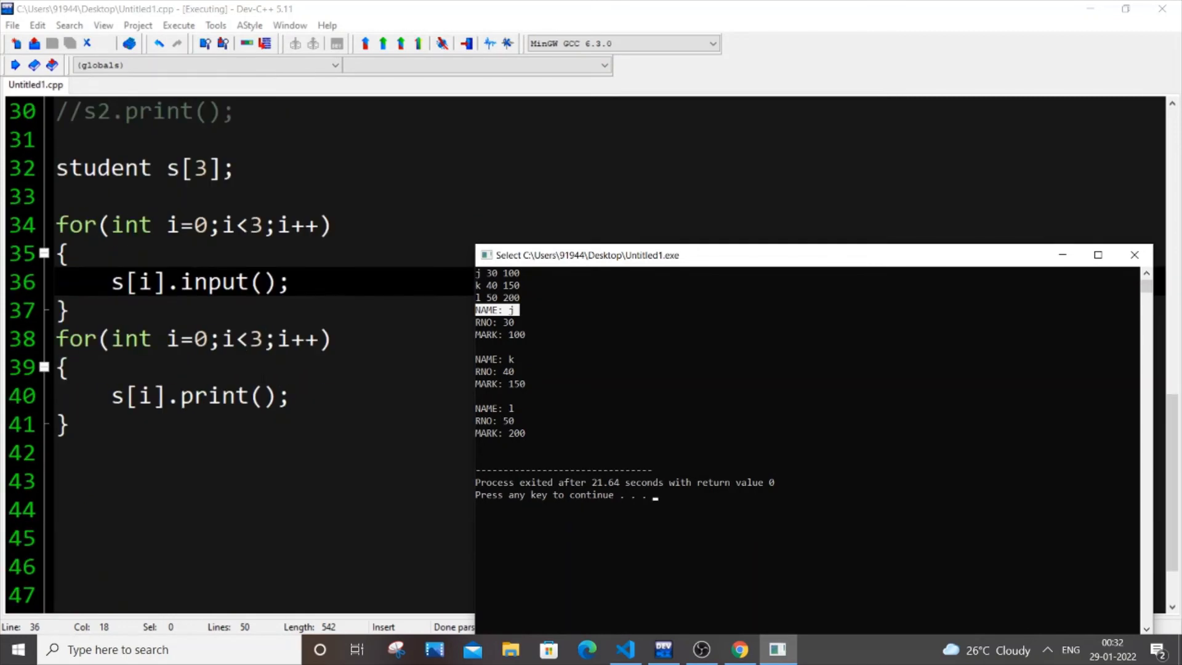
# Close the console and move to the blank line above the s[3] declaration
pyautogui.click(1134, 255)
pyautogui.doubleClick(200, 167)
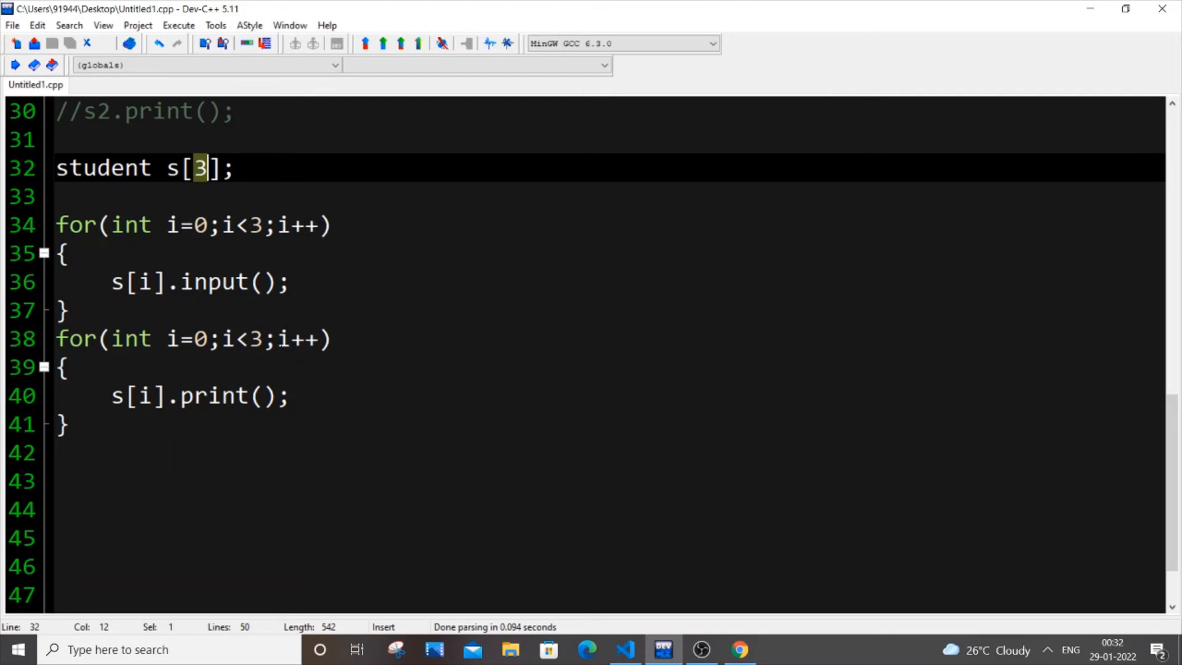
pyautogui.press('End')
pyautogui.press('Left')
pyautogui.press('Left')
pyautogui.press('Left')
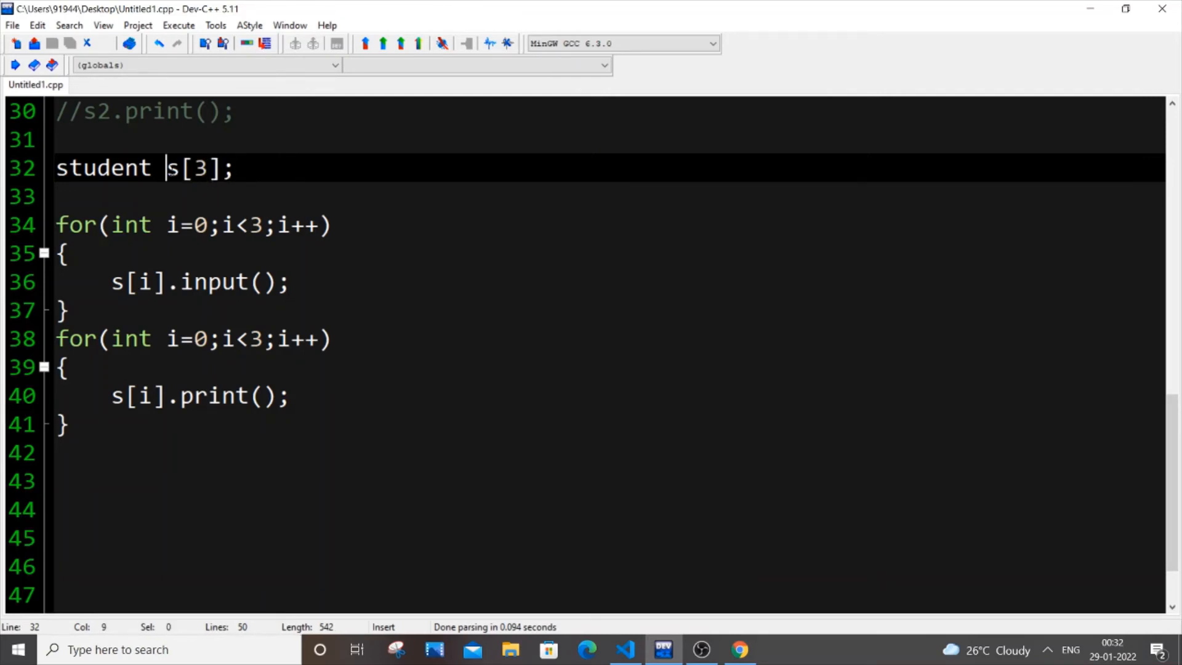
pyautogui.hotkey('shift', 'Right')
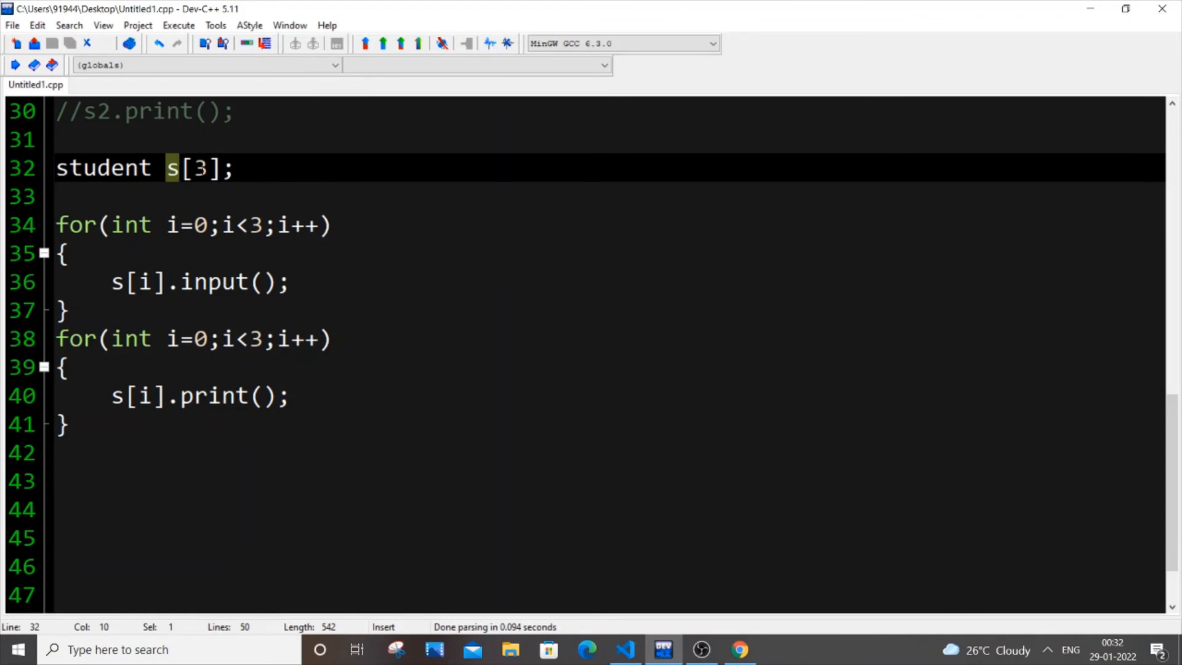
pyautogui.scroll(1, 591, 333)
pyautogui.scroll(2, 591, 332)
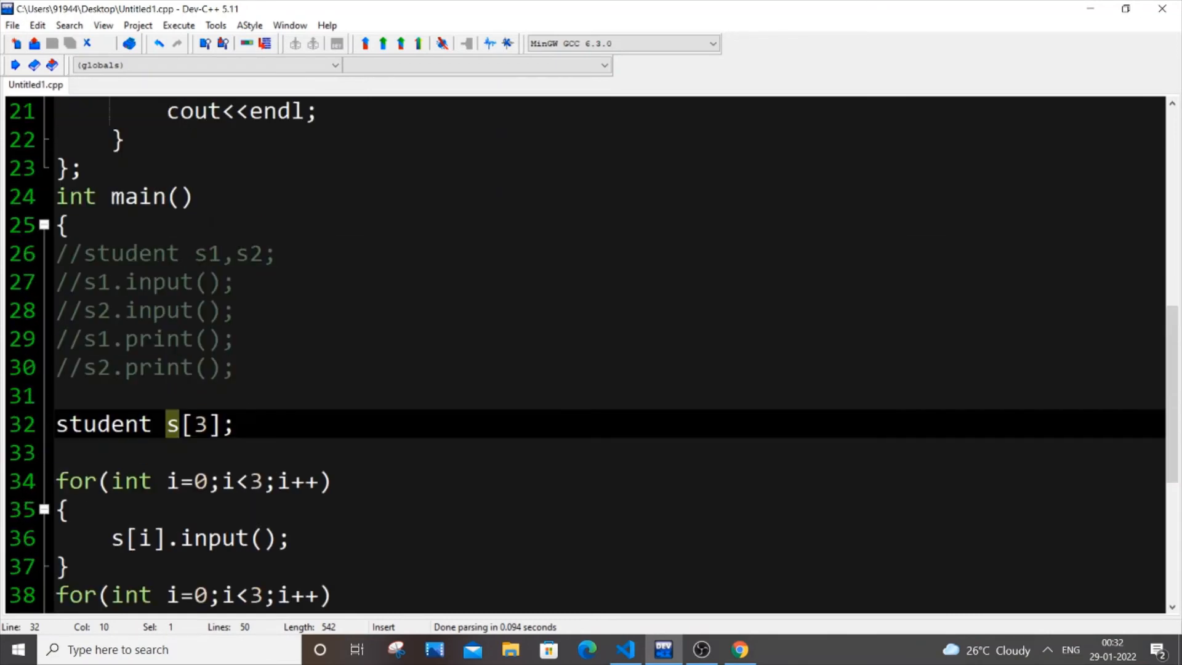
pyautogui.hotkey('shift', 'Right')
pyautogui.hotkey('shift', 'Right')
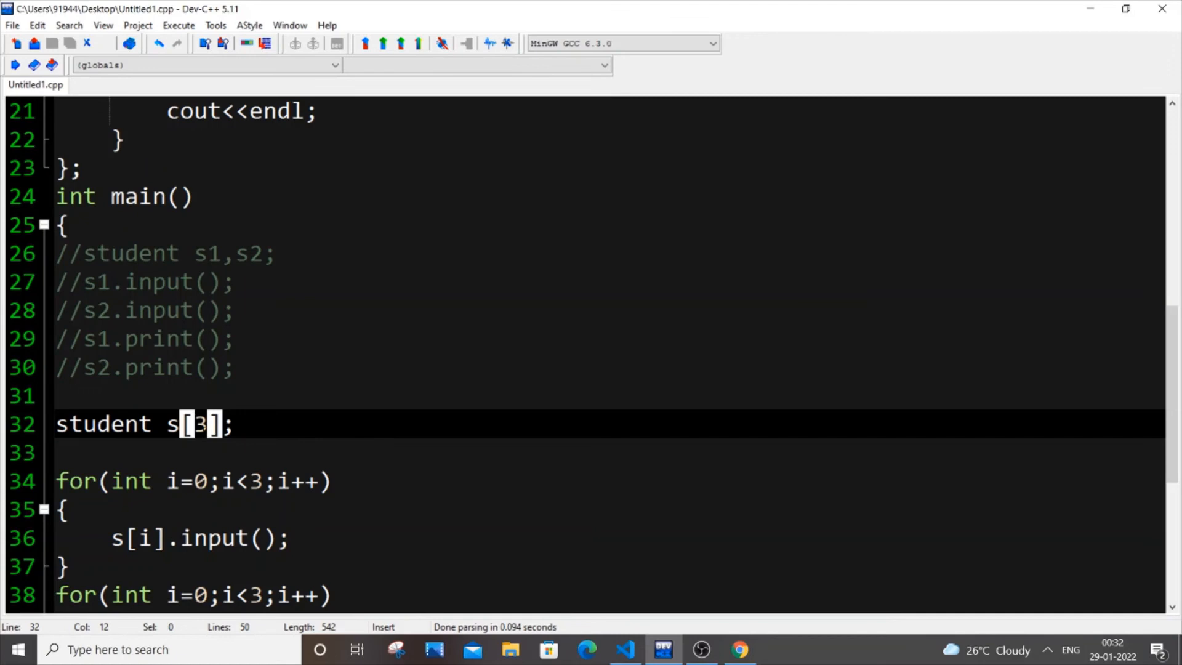
pyautogui.press('Up')
# Declare int n, prompt for the number of objects with cout and read it with cin>>n;
pyautogui.press('Return')
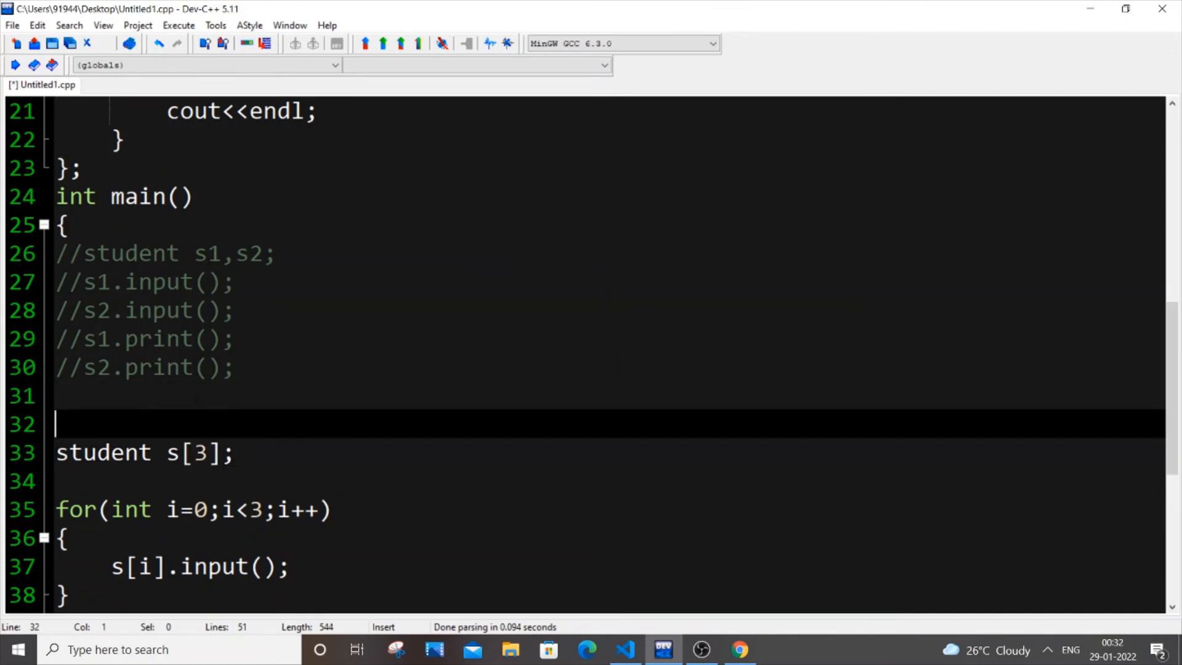
pyautogui.write('int ')
pyautogui.write('n;')
pyautogui.press('Return')
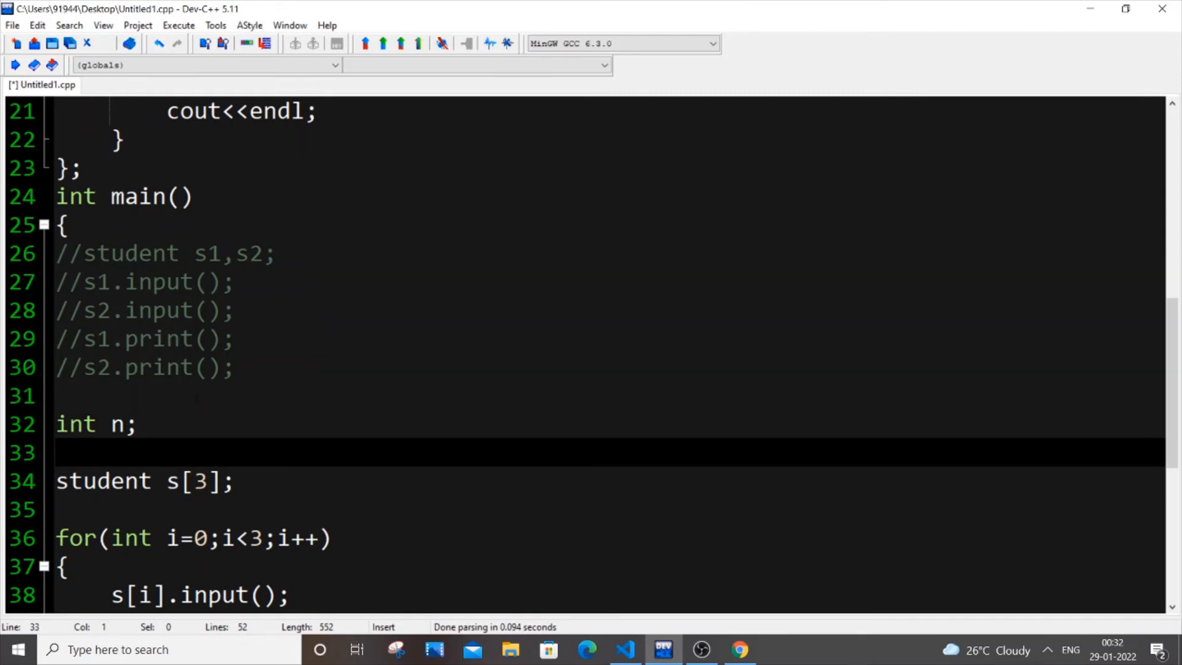
pyautogui.write('cout<<:')
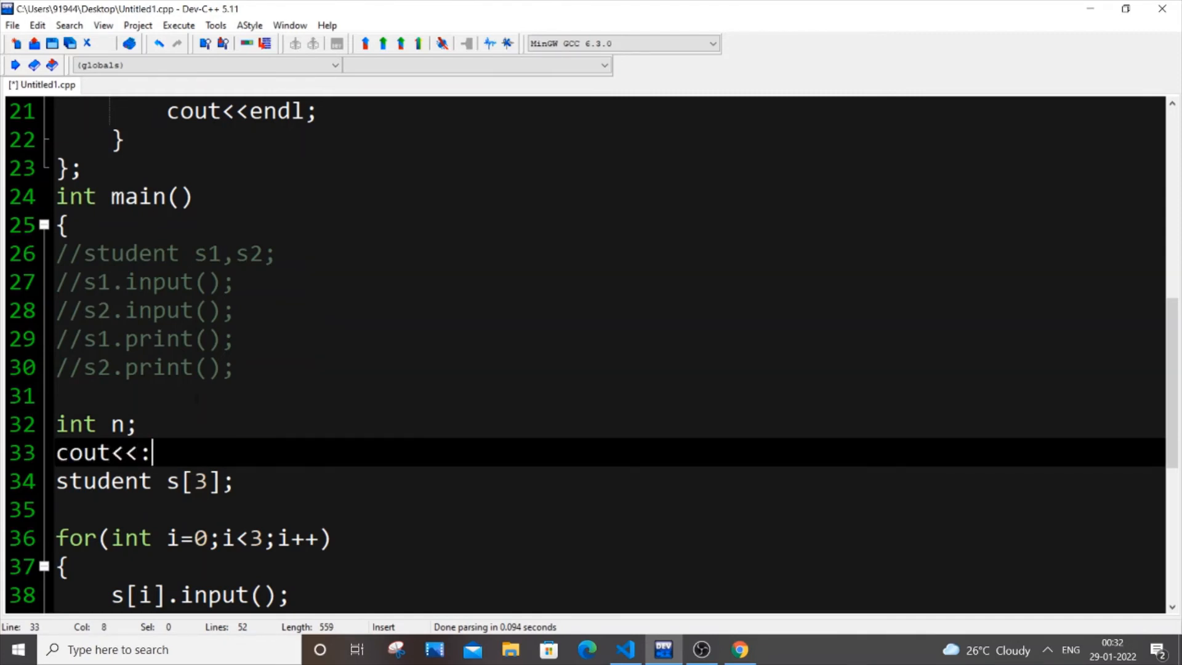
pyautogui.write('""')
pyautogui.press('Left')
pyautogui.write('enter ')
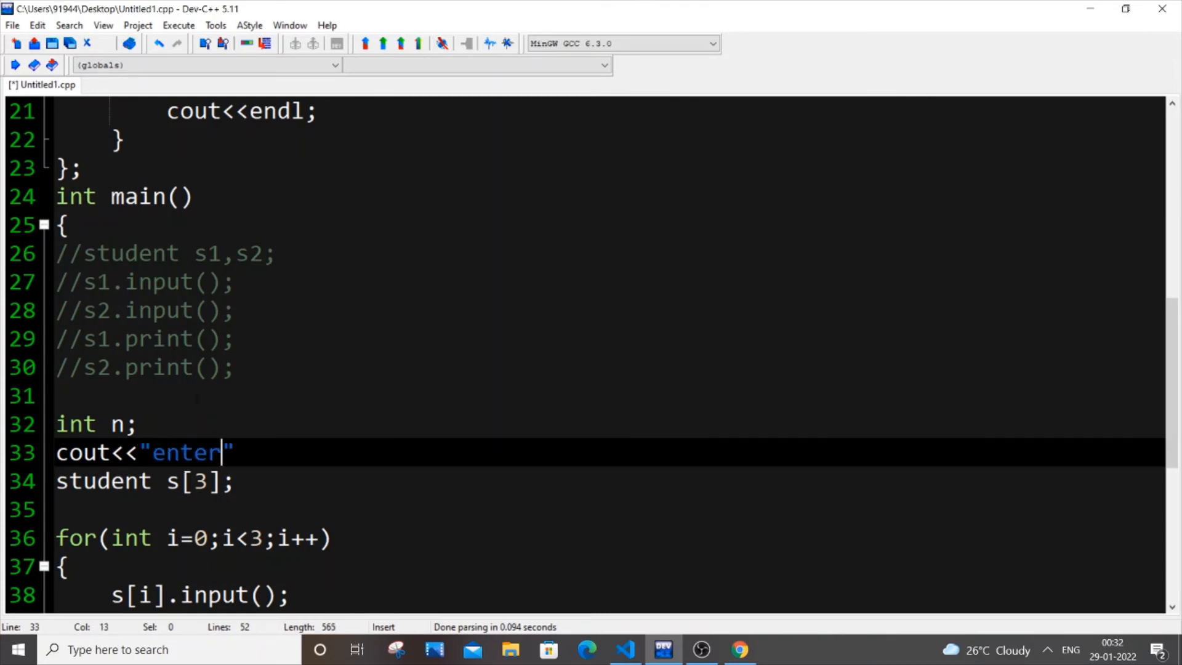
pyautogui.write('the no.')
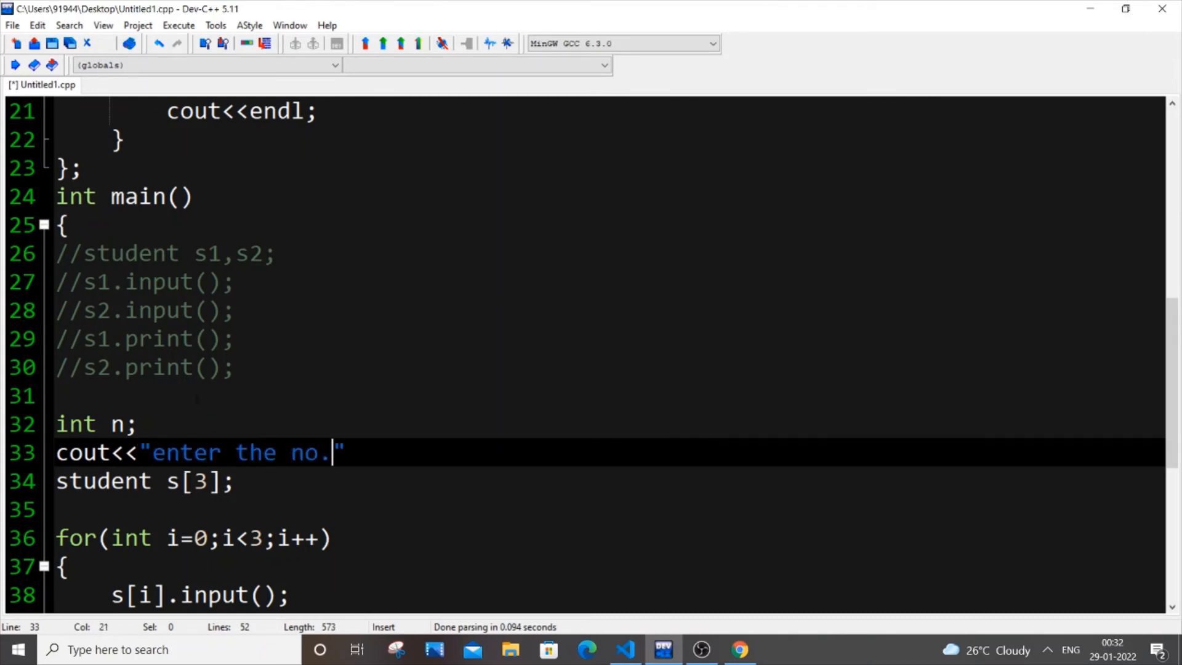
pyautogui.write(' of objec')
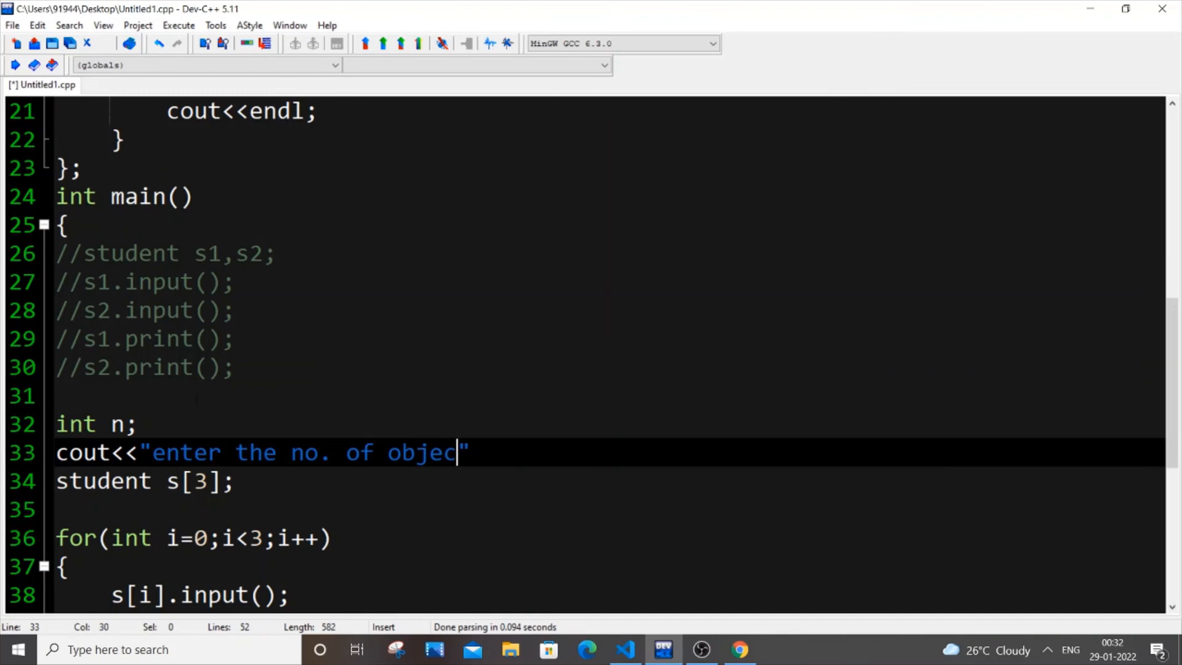
pyautogui.write('ts')
pyautogui.press('Right')
pyautogui.write('<<en')
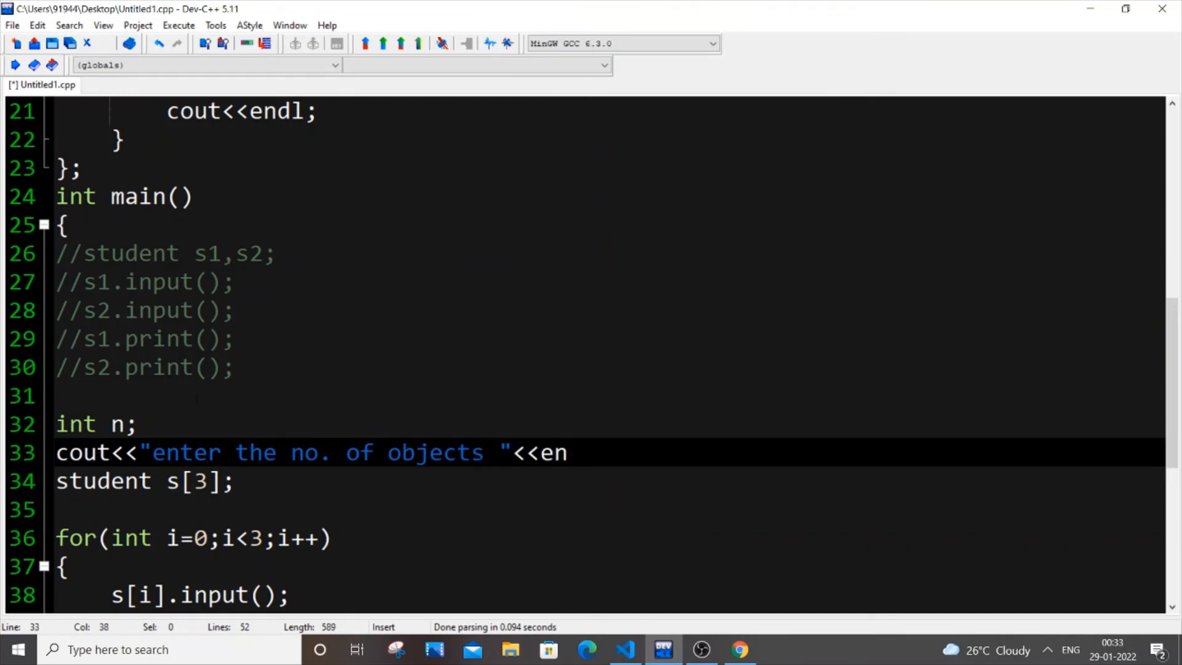
pyautogui.write('dl;')
pyautogui.press('Return')
pyautogui.write('c')
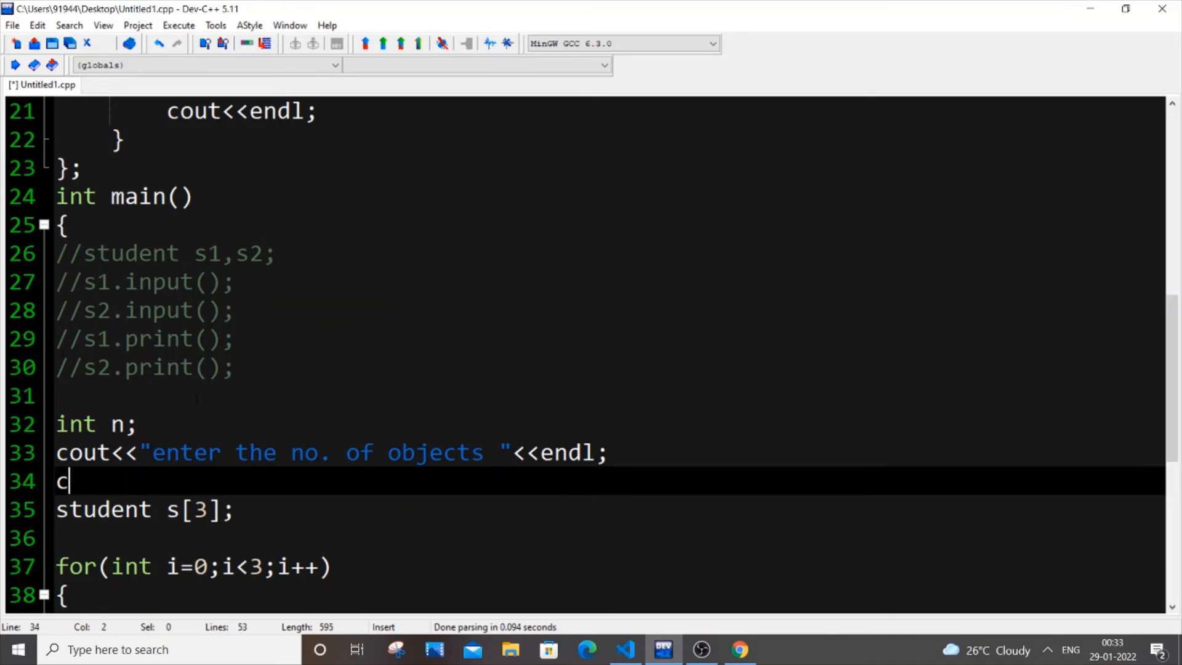
pyautogui.write('in>>n')
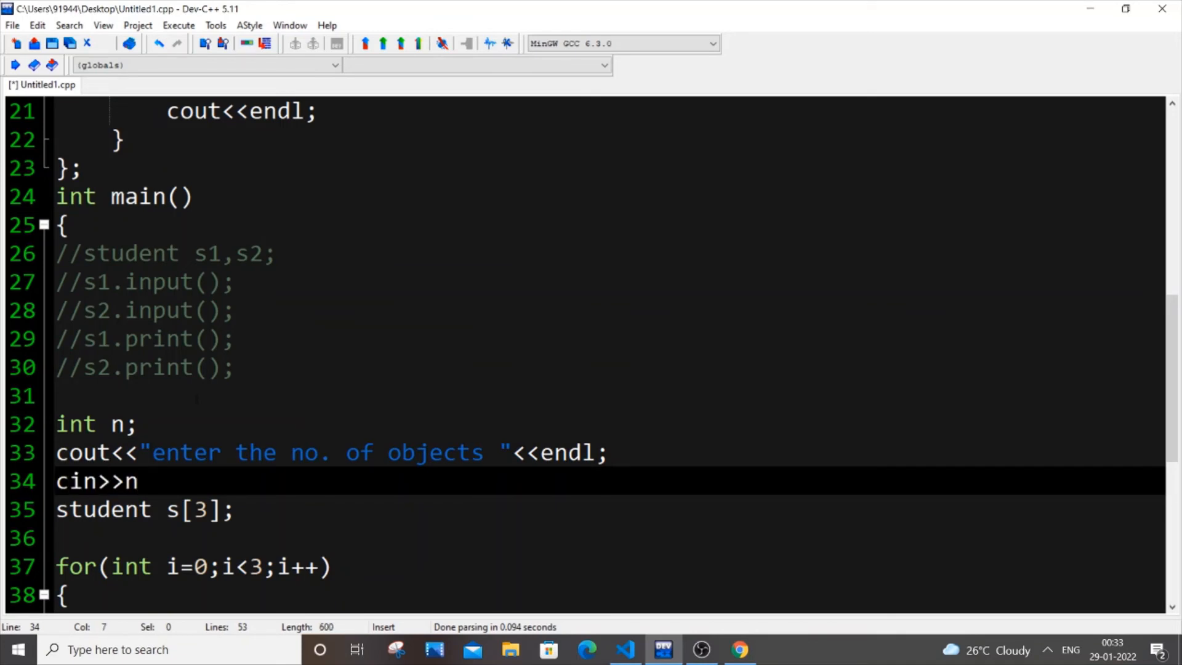
pyautogui.write(';')
pyautogui.scroll(-4, 591, 370)
# Replace 3 with n in the array size s[n] and in both for-loop conditions
pyautogui.doubleClick(201, 167)
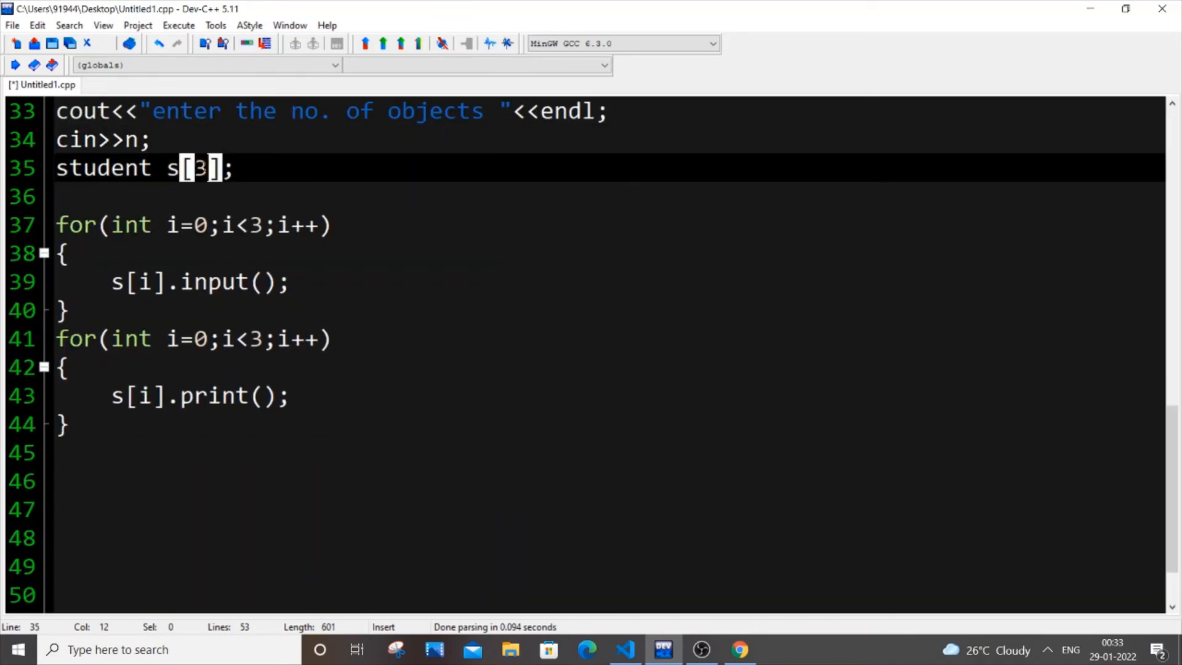
pyautogui.write('n')
pyautogui.press('End')
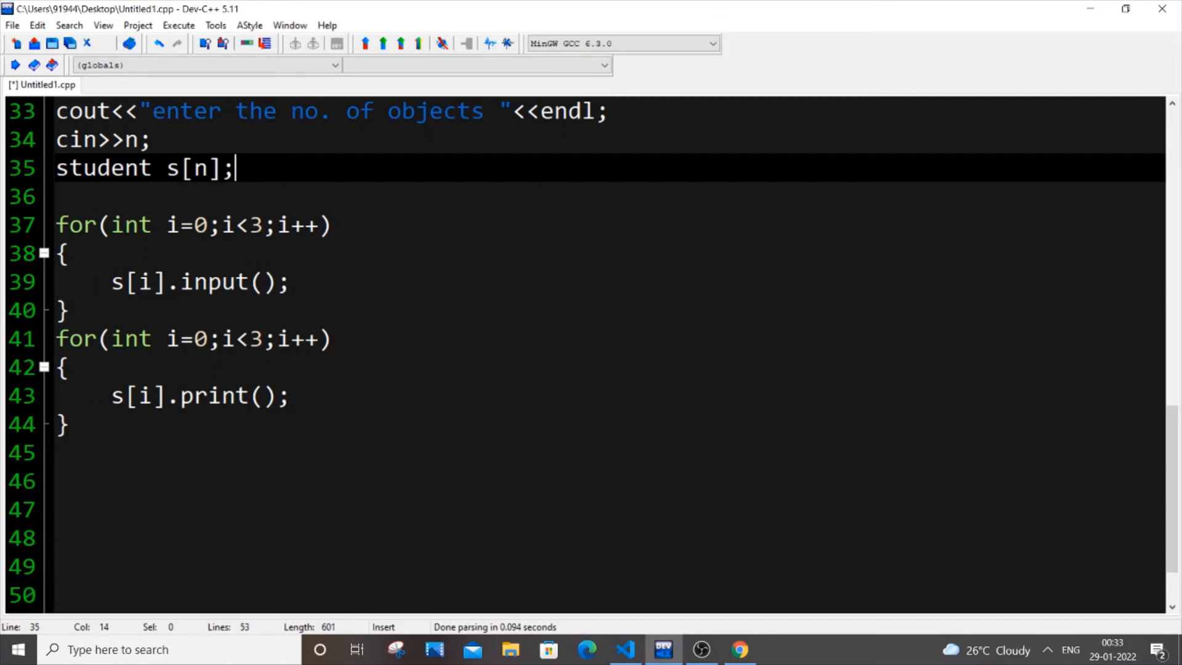
pyautogui.click(263, 225)
pyautogui.press('BackSpace')
pyautogui.write('n')
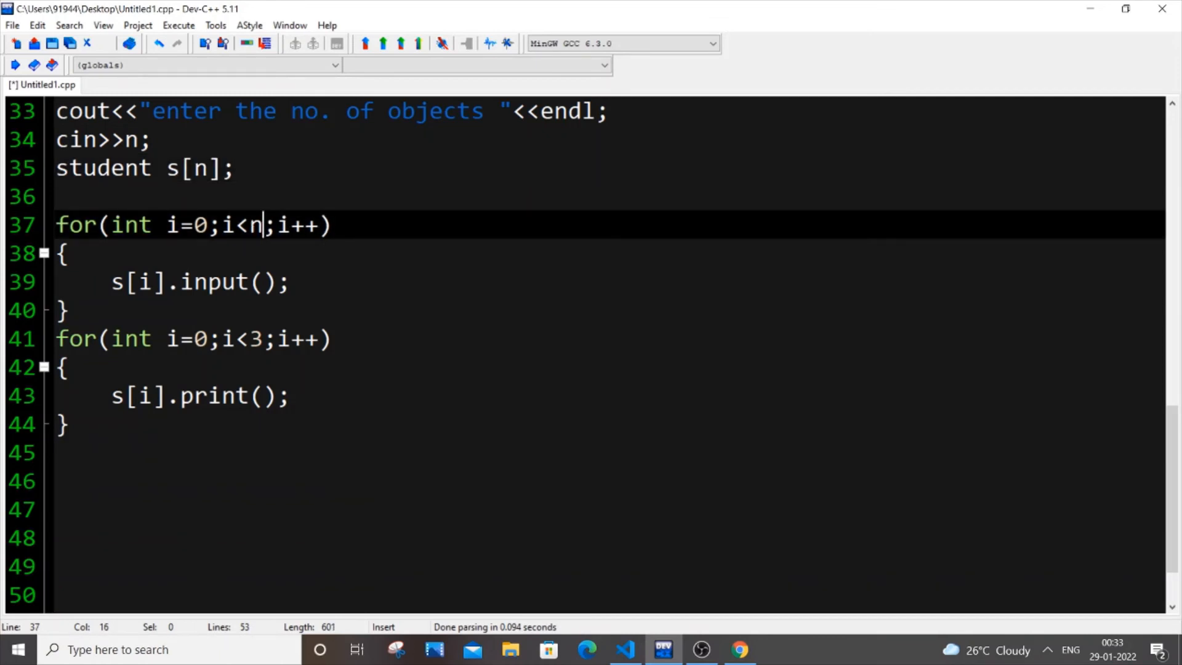
pyautogui.click(264, 339)
pyautogui.press('BackSpace')
pyautogui.write('n')
pyautogui.click(293, 282)
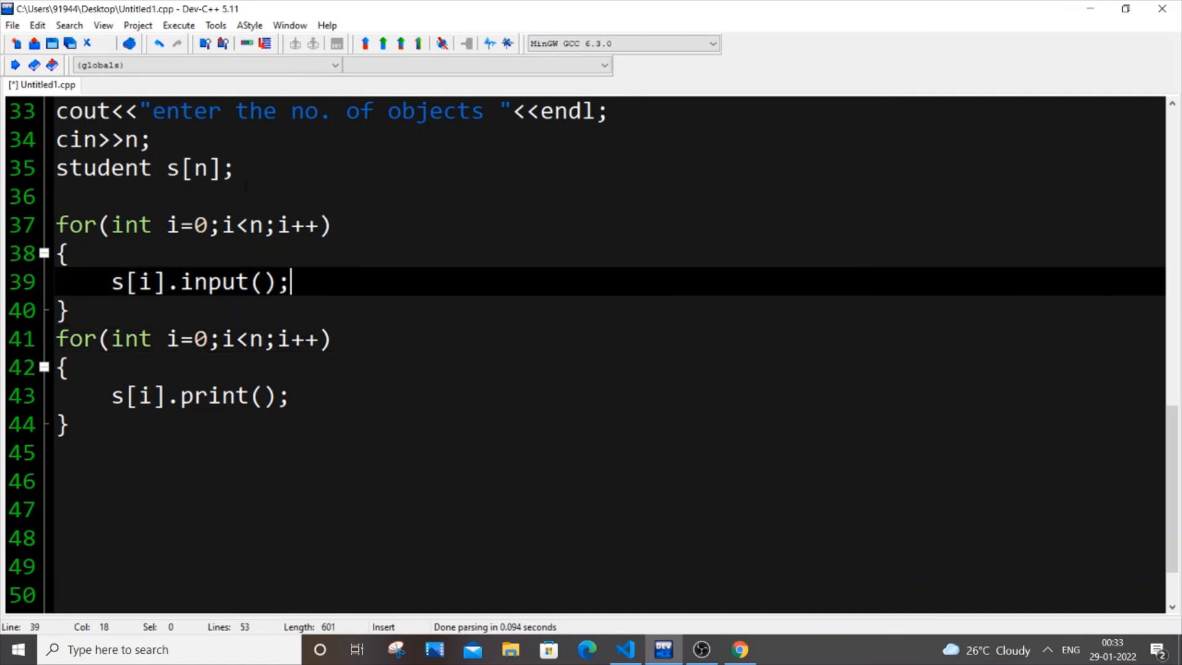
pyautogui.scroll(2, 591, 351)
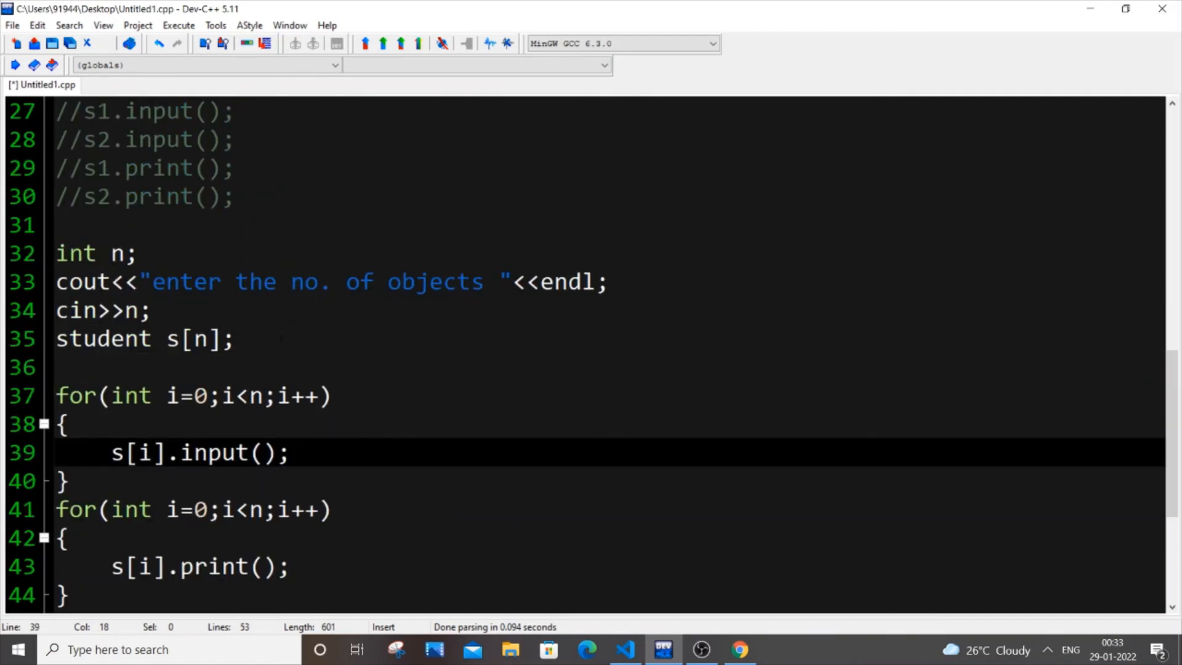
# Save the file, compile and run it with 2 students (j 20 100, k 30 200), printing both records
pyautogui.click(278, 339)
pyautogui.hotkey('ctrl', 's')
pyautogui.scroll(4, 591, 351)
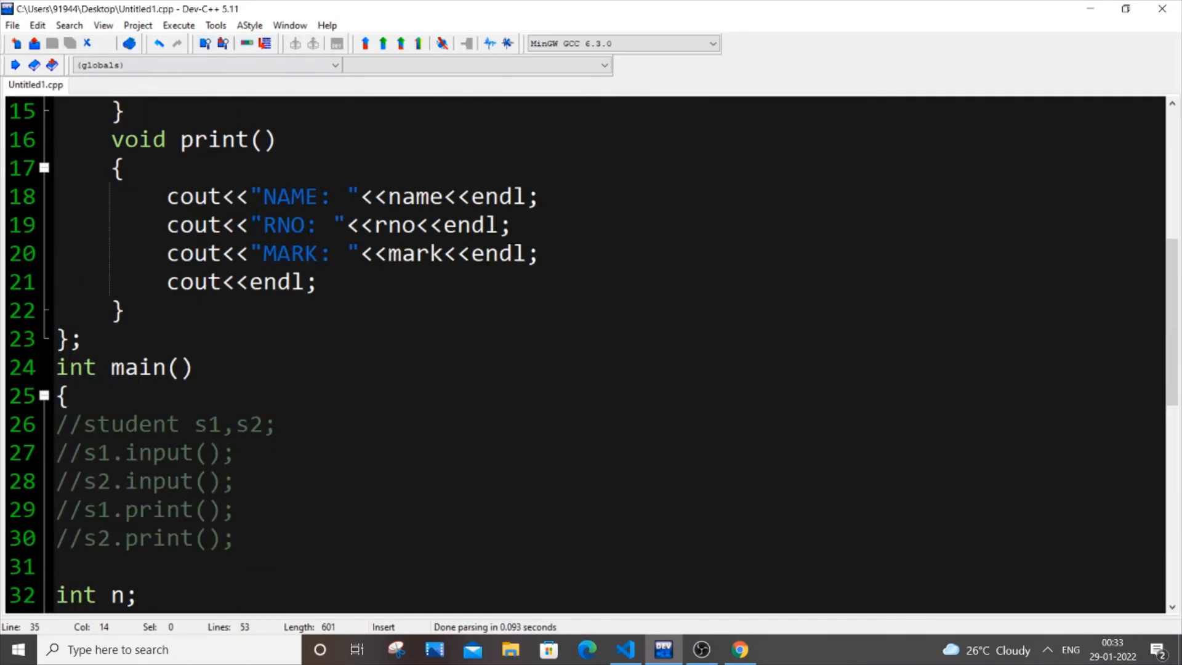
pyautogui.click(179, 26)
pyautogui.click(206, 82)
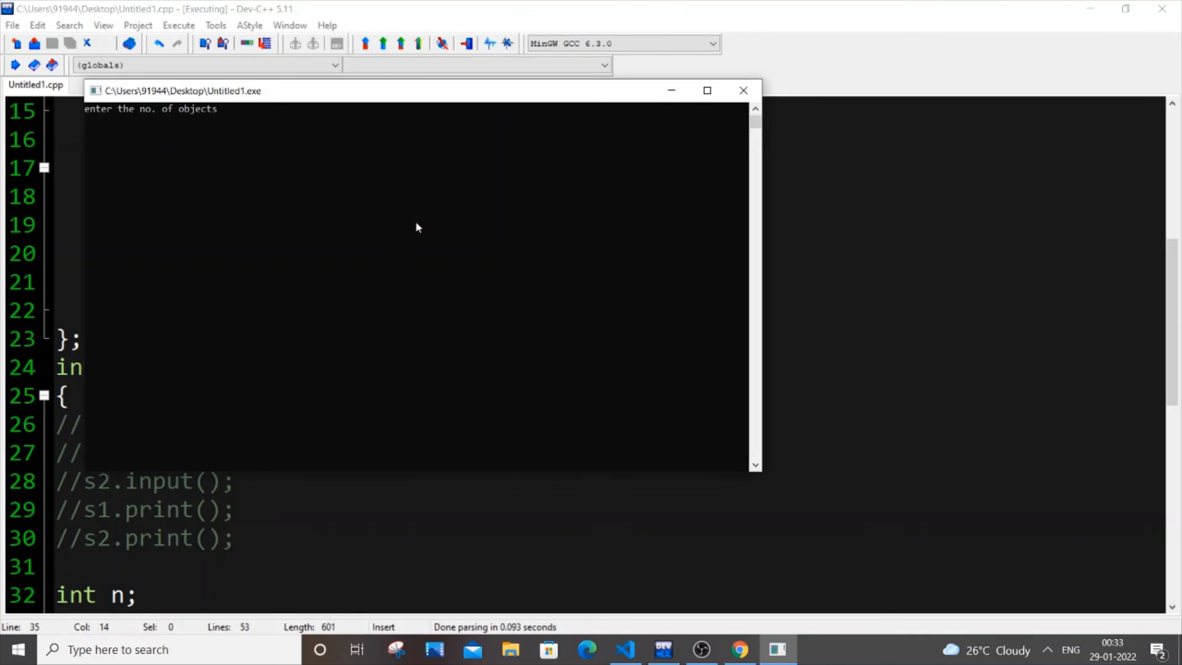
pyautogui.write('2 ')
pyautogui.write('j 2')
pyautogui.write('0 100 ')
pyautogui.write('k')
pyautogui.write(' 30')
pyautogui.write(' 2')
pyautogui.write('00')
pyautogui.press('Return')
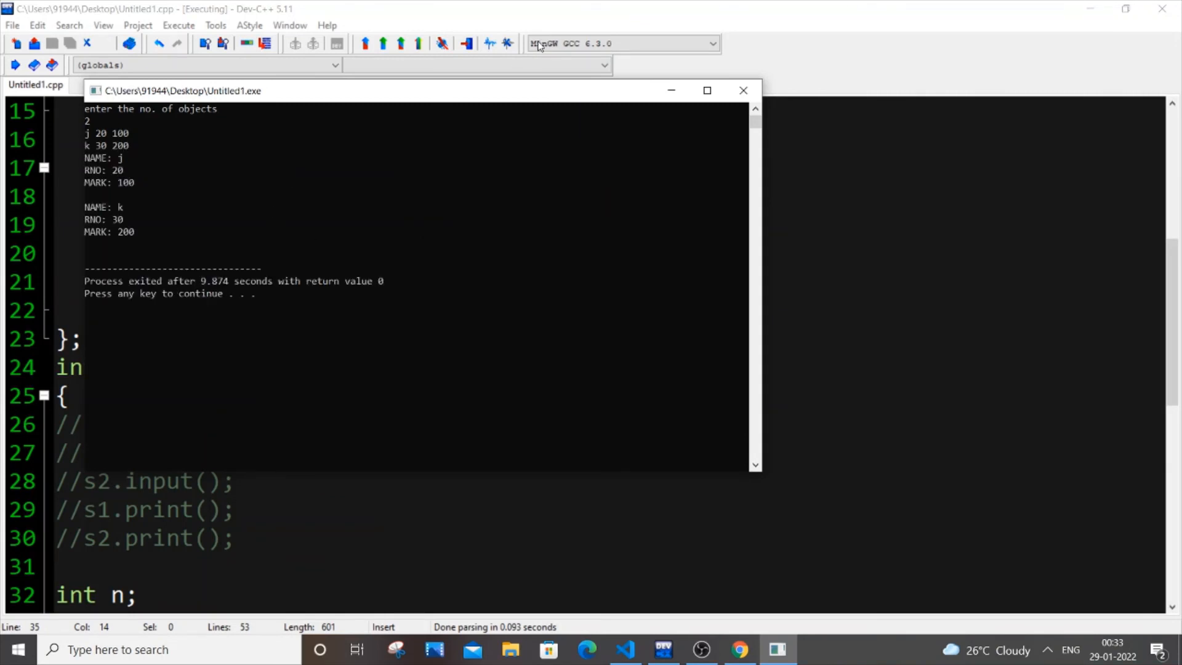
pyautogui.click(672, 90)
pyautogui.scroll(-4, 591, 369)
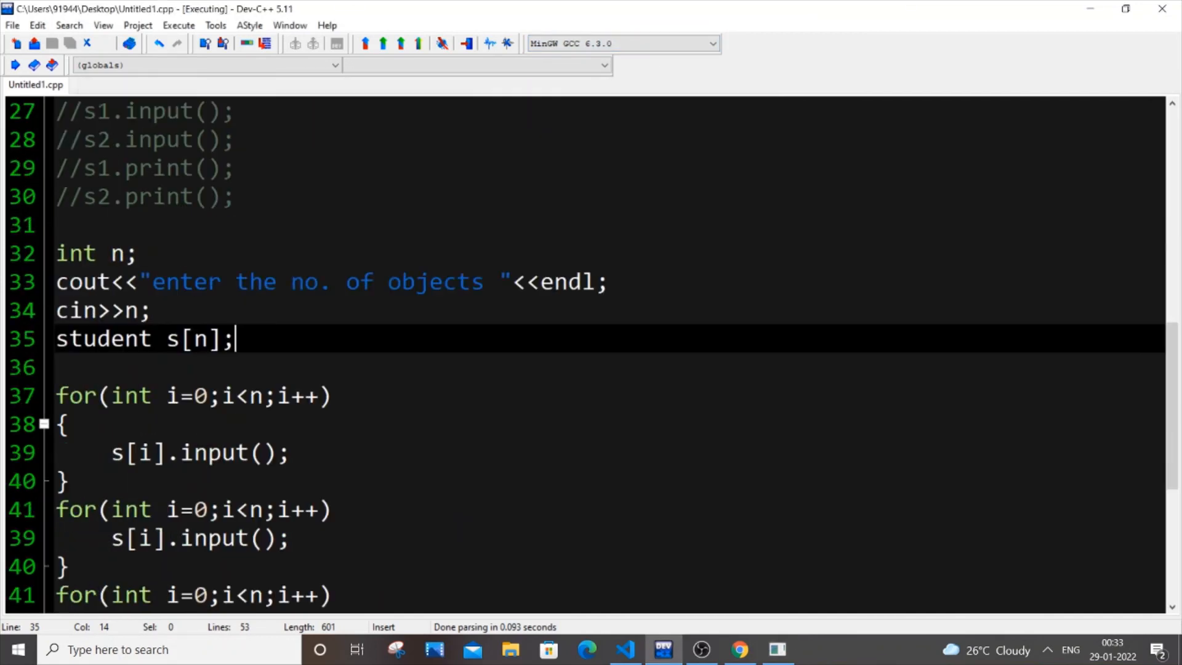
pyautogui.scroll(-1, 591, 369)
pyautogui.scroll(1, 591, 370)
pyautogui.scroll(2, 591, 370)
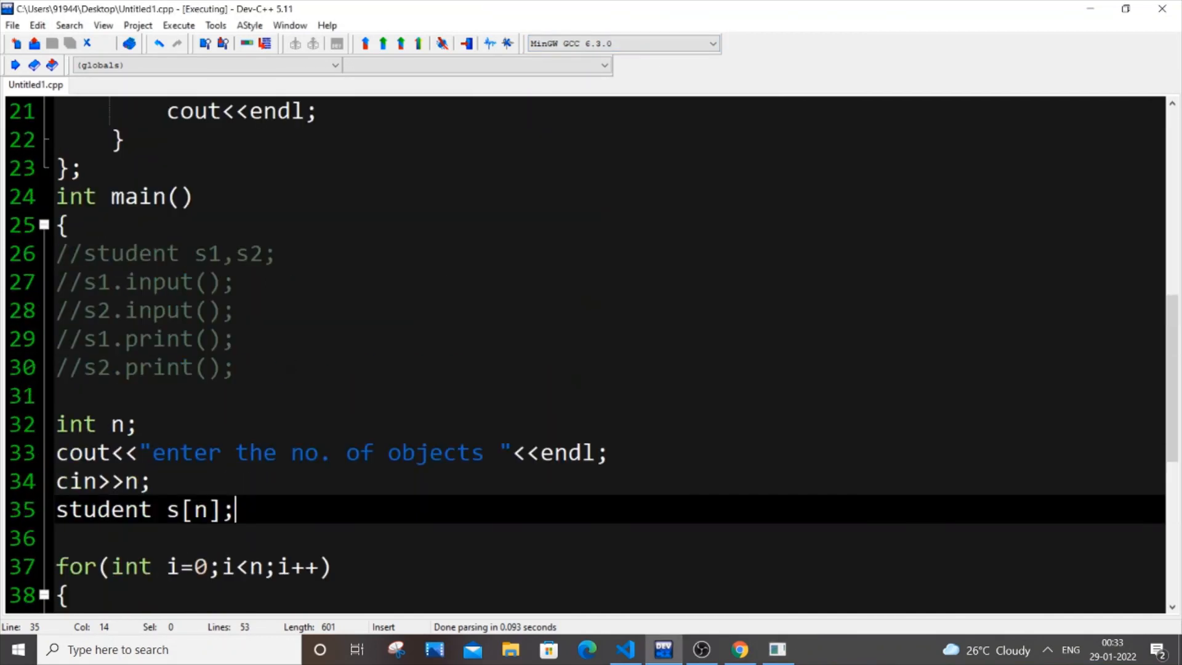
pyautogui.moveTo(238, 537); pyautogui.dragTo(56, 425)
pyautogui.moveTo(238, 367); pyautogui.dragTo(55, 253)
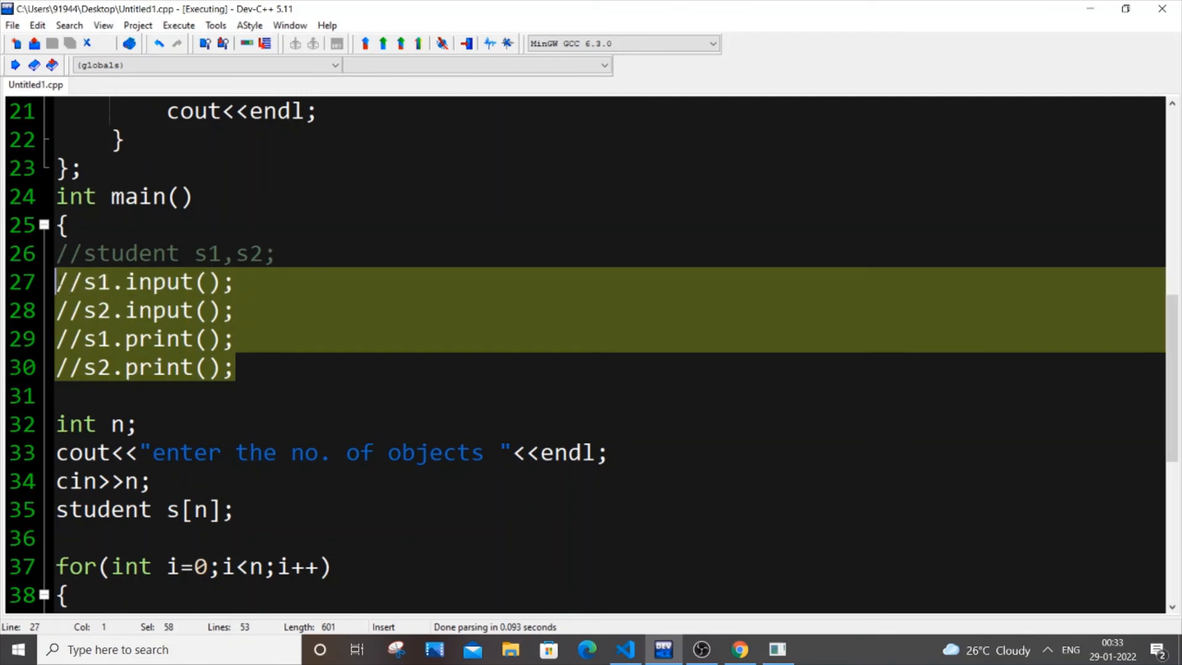
pyautogui.scroll(-3, 591, 370)
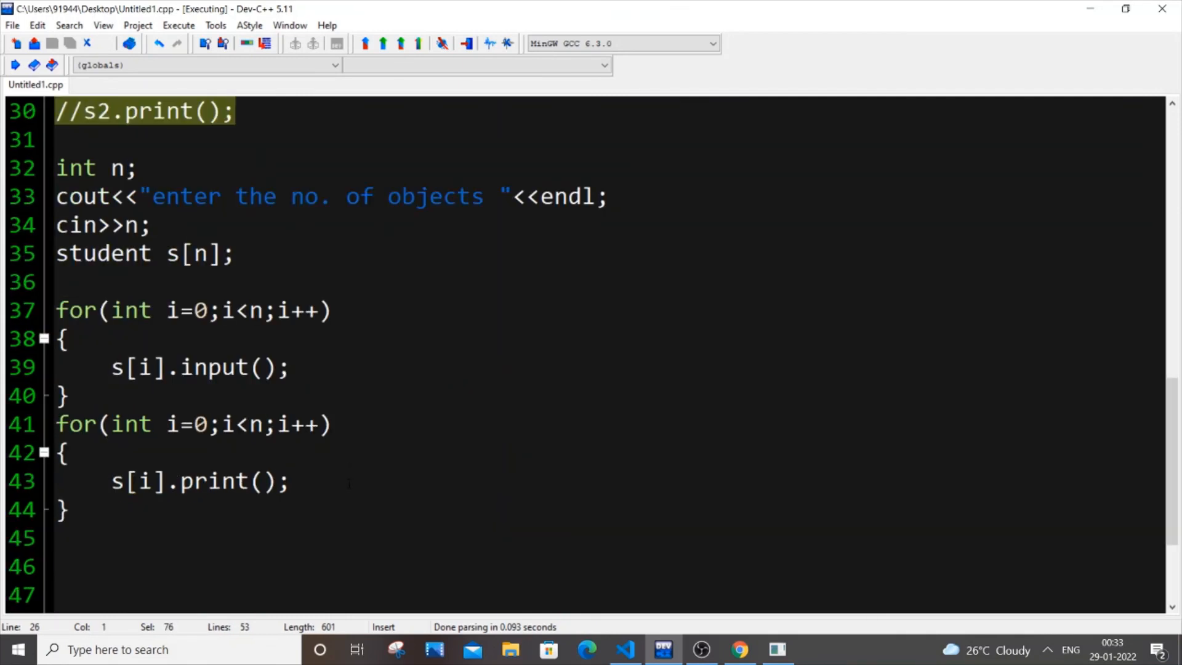
pyautogui.moveTo(291, 482); pyautogui.dragTo(83, 254)
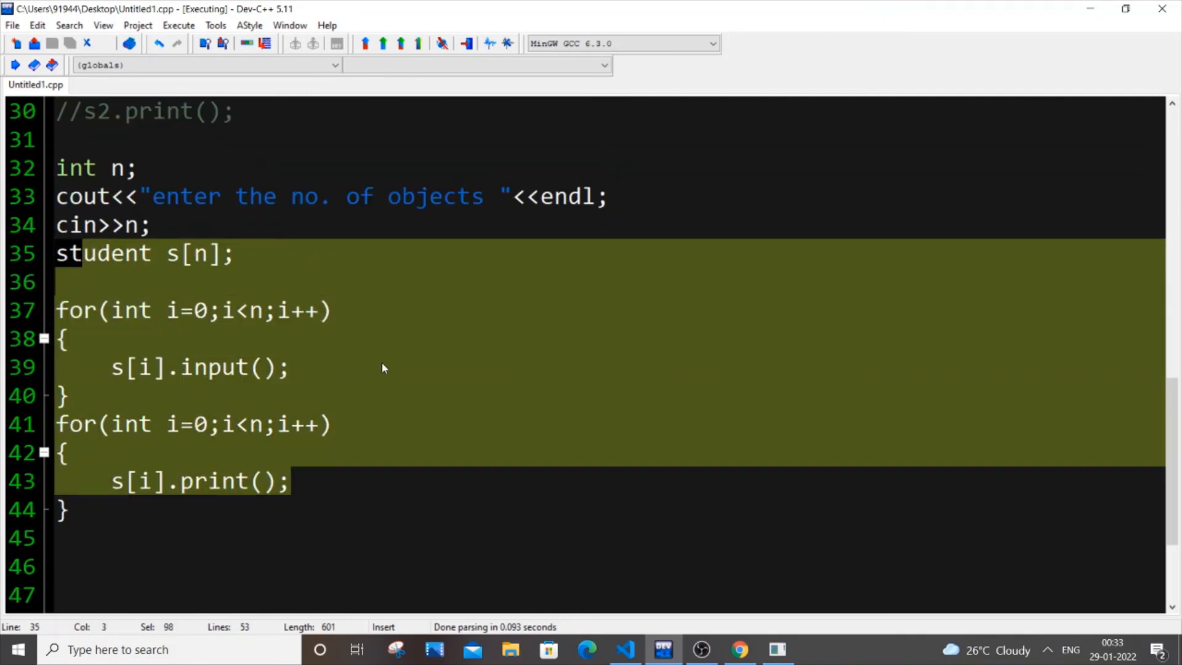
pyautogui.click(382, 368)
pyautogui.scroll(-2, 381, 368)
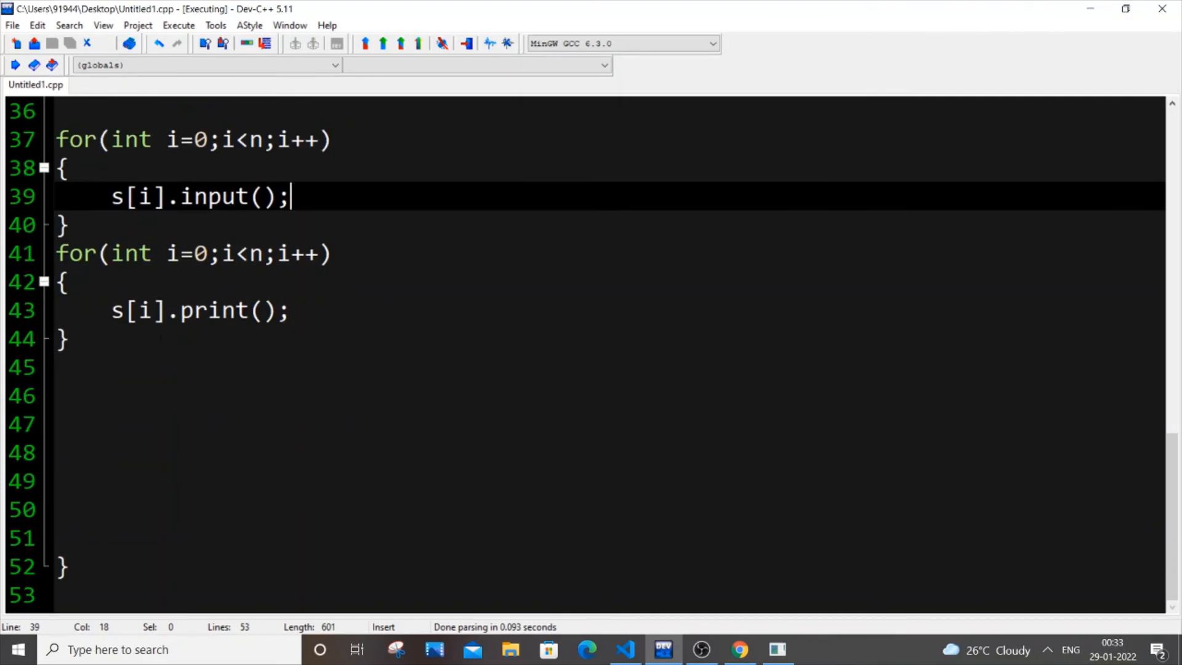
pyautogui.scroll(4, 591, 369)
pyautogui.scroll(-4, 592, 369)
pyautogui.scroll(9, 592, 370)
pyautogui.scroll(3, 591, 369)
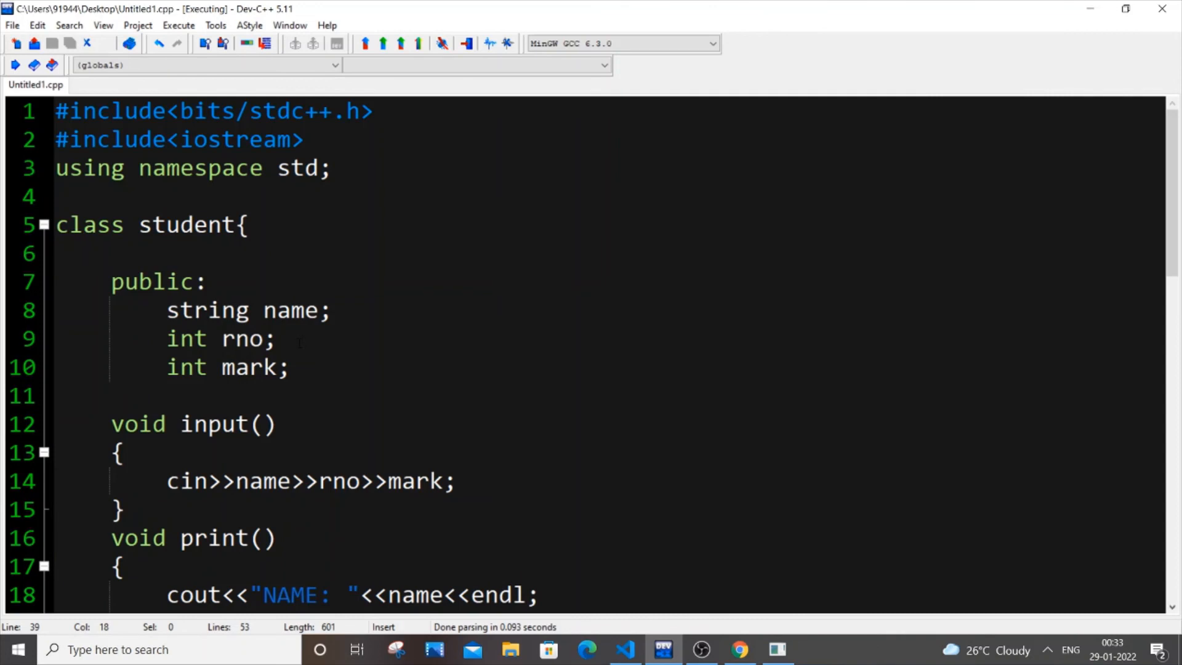
pyautogui.scroll(-3, 592, 370)
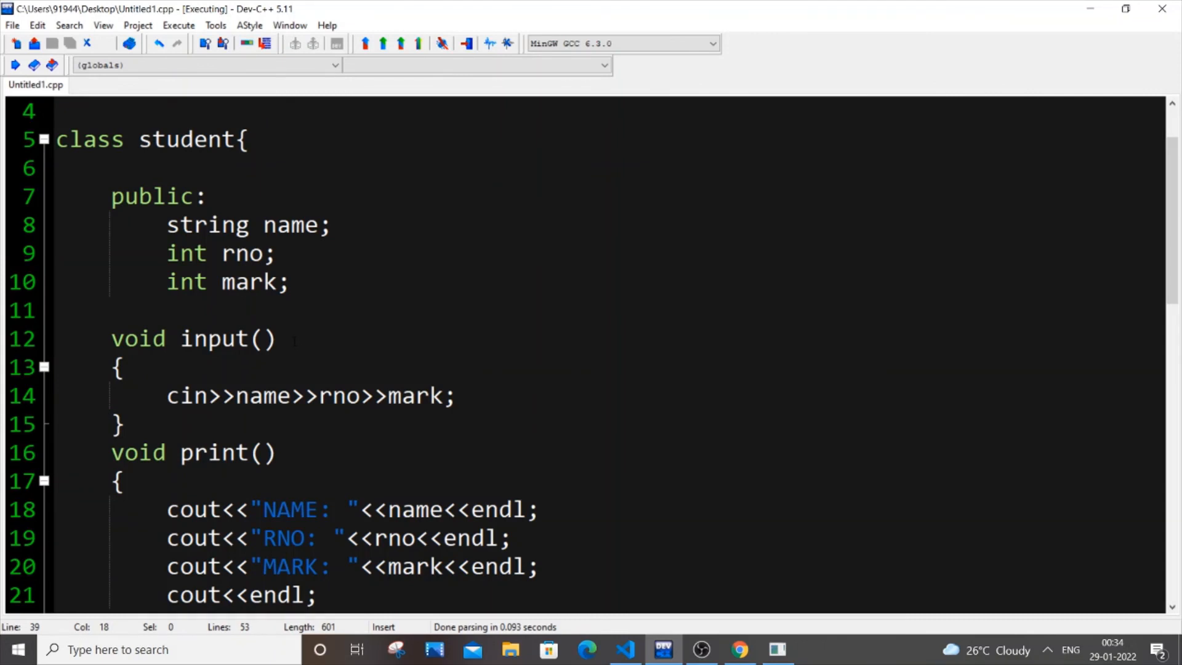
pyautogui.scroll(-3, 591, 370)
pyautogui.scroll(-3, 591, 370)
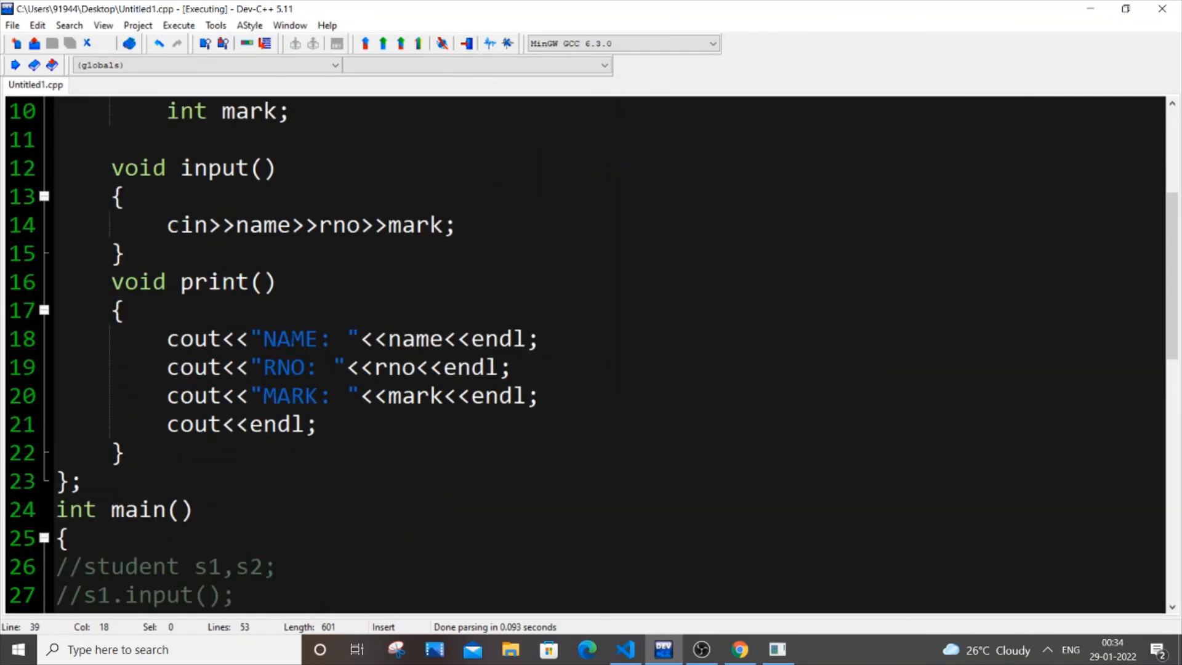